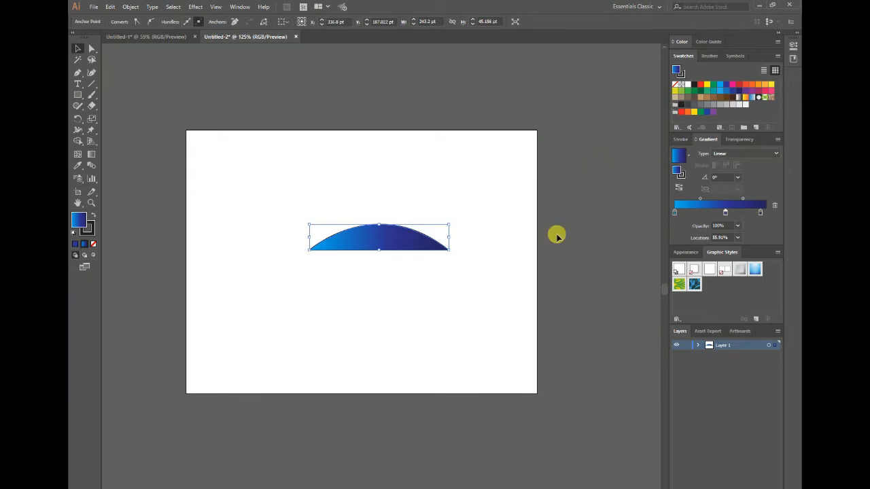
left_click(556, 236)
key("p")
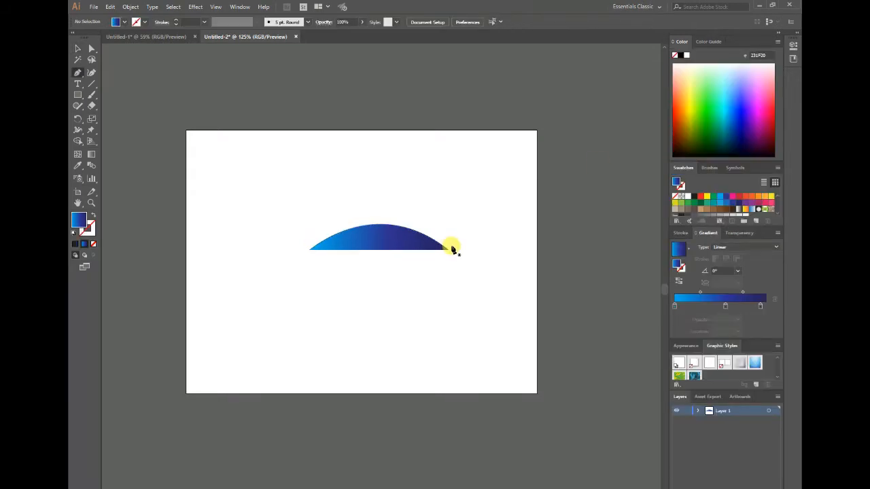
left_click(452, 248)
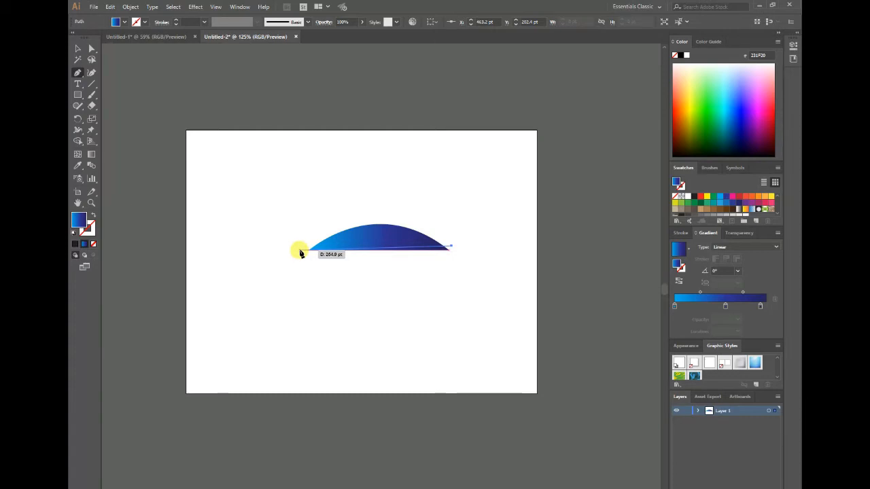
left_click_drag(300, 251, 219, 325)
left_click(300, 249)
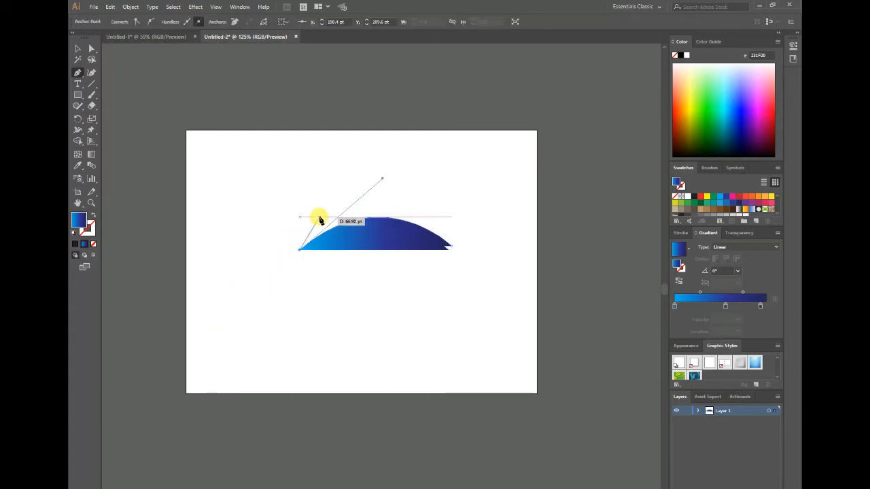
key("ctrl+z")
key("ctrl+z")
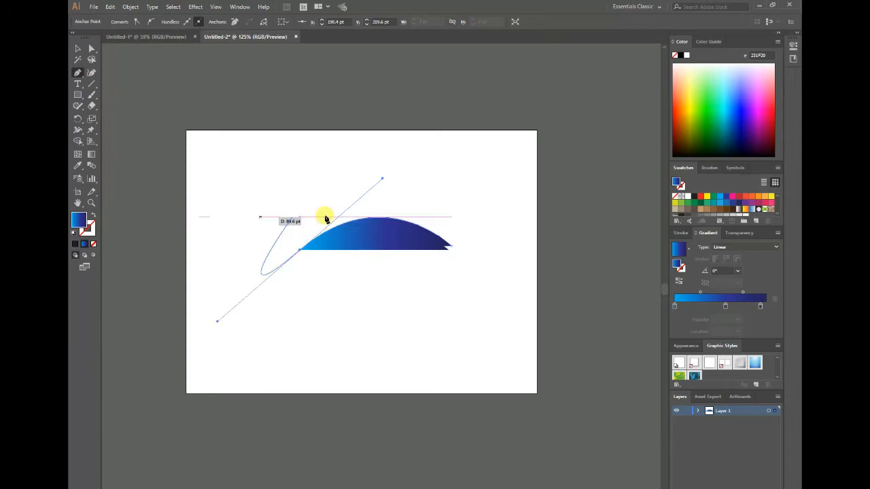
key("ctrl+shift+a")
Draw a curved roof band with the Pen tool just above the dome, tapering at the right end and ending in a pointed fin on the left
left_click(454, 250)
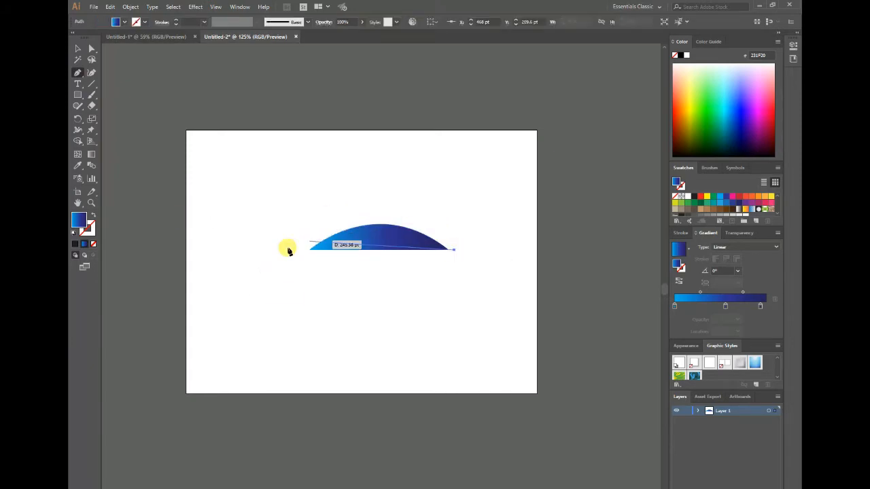
left_click_drag(301, 250, 213, 321)
left_click_drag(301, 250, 434, 202)
left_click(382, 195)
left_click(456, 246)
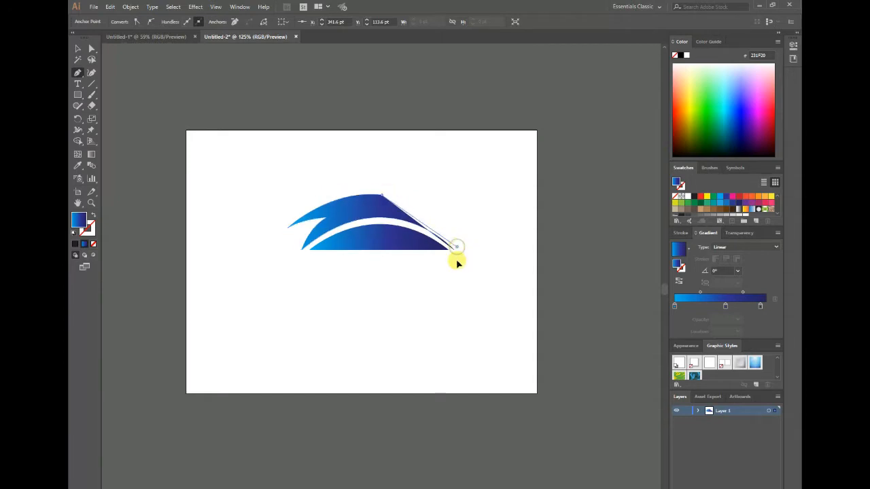
mouse_move(456, 258)
left_mouse_down()
mouse_move(509, 305)
mouse_move(454, 248)
left_mouse_up()
left_click(76, 49)
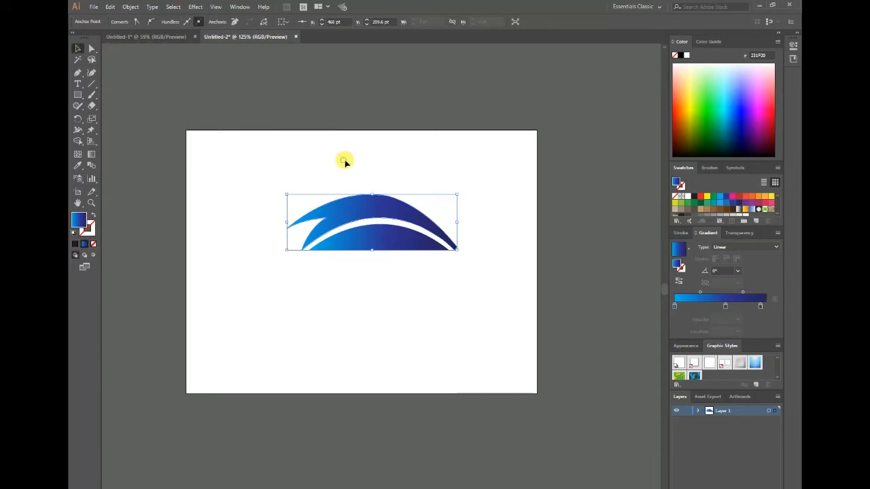
left_click(243, 165)
left_click(90, 47)
left_click(383, 199)
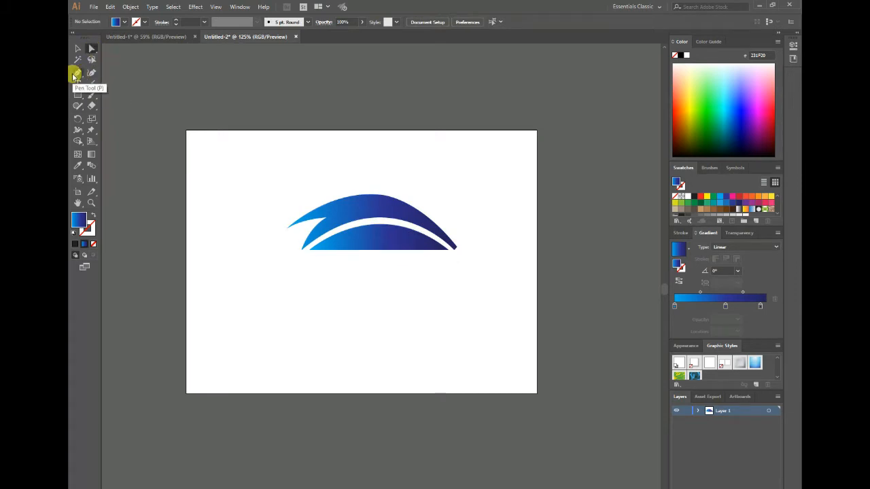
Draw a small closed wedge with the Pen tool in the notch beneath the roof band's left fin
left_click(77, 72)
left_click(283, 233)
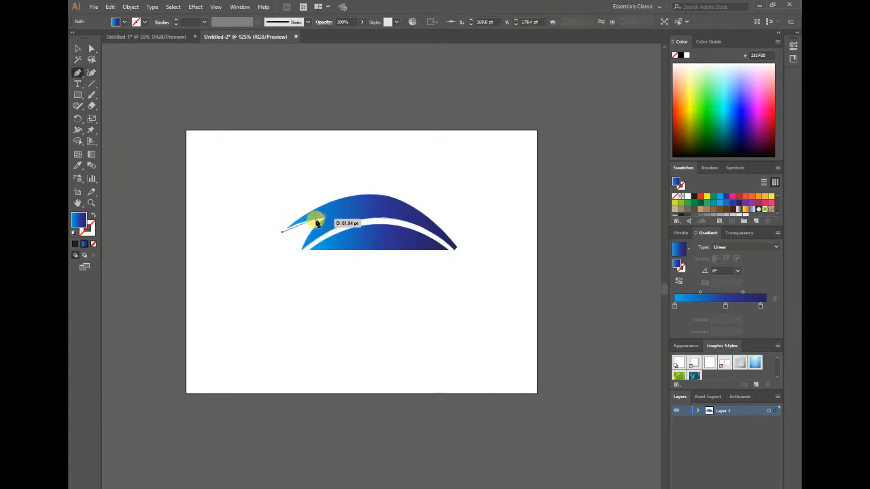
left_click_drag(326, 221, 327, 221)
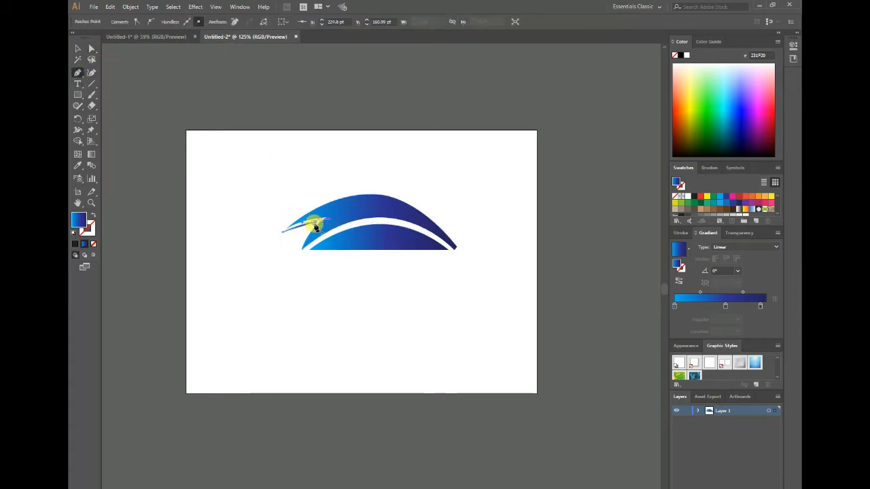
left_click(299, 253)
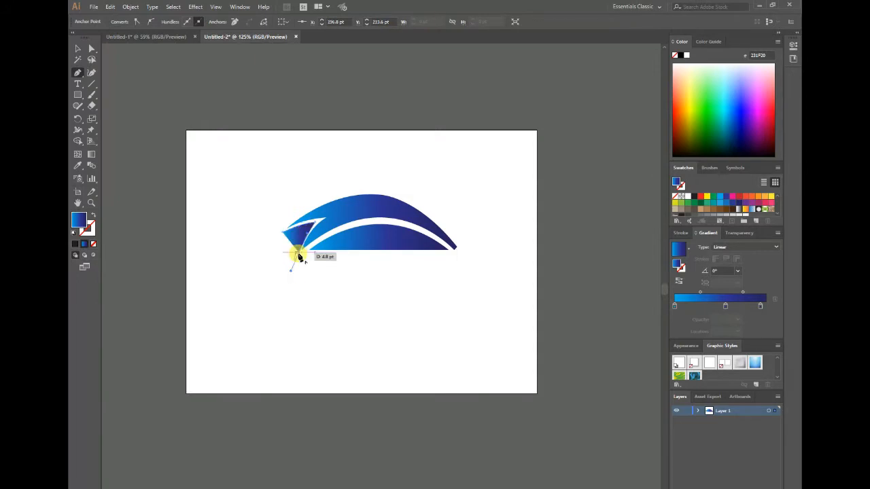
left_click(282, 232)
left_click(77, 49)
left_click(494, 202)
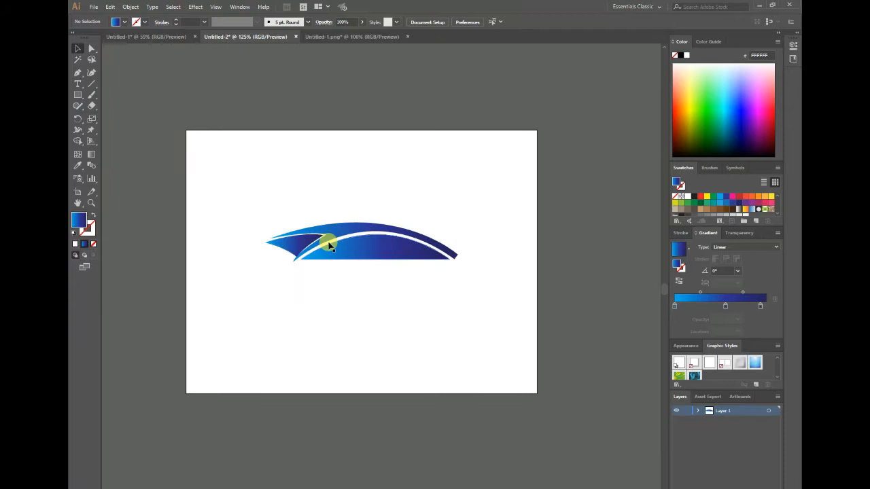
Nudge the wedge and the roof band so that even, thin white gaps separate them from the dome
left_click(382, 229)
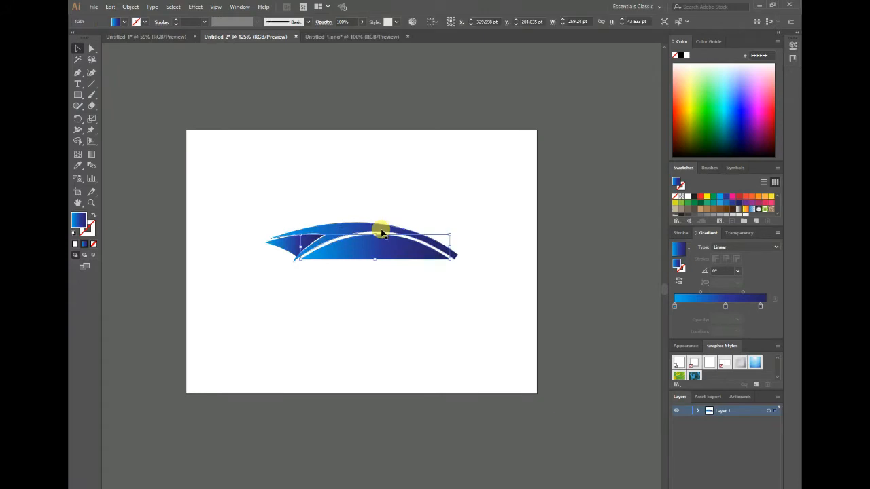
left_click(102, 47)
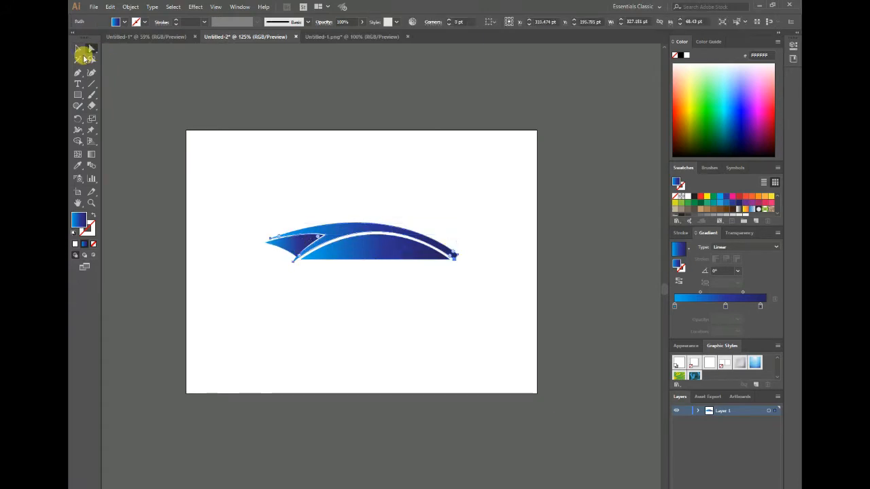
left_click(291, 246)
left_click(293, 250)
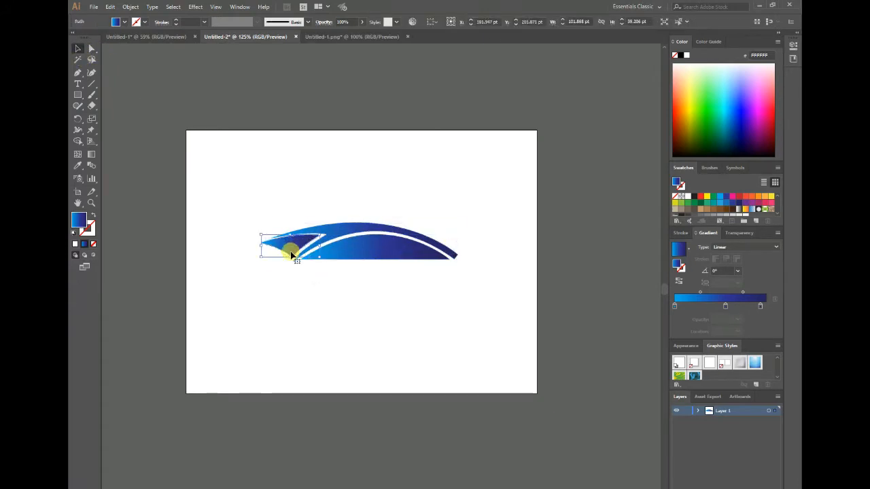
left_click(375, 241)
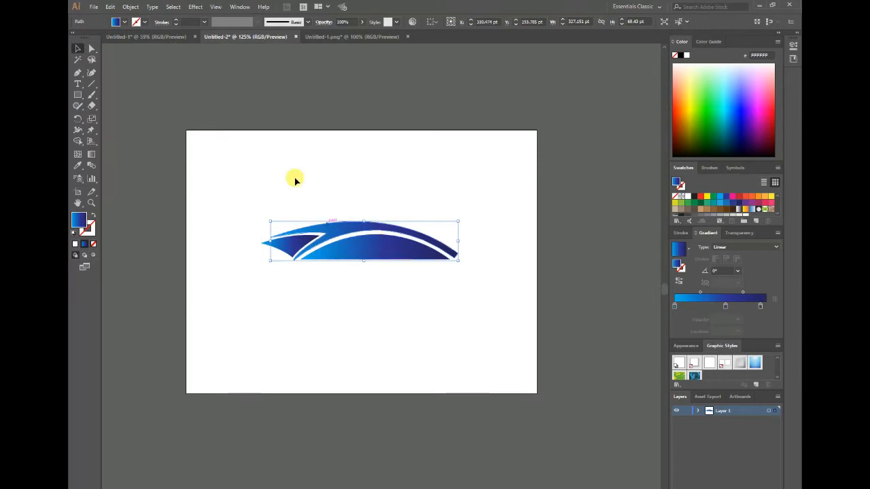
left_click(291, 242)
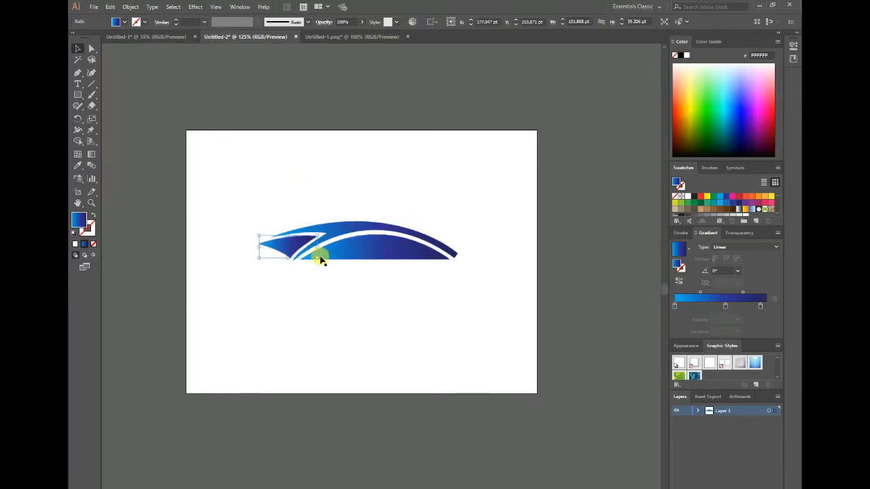
key("Down")
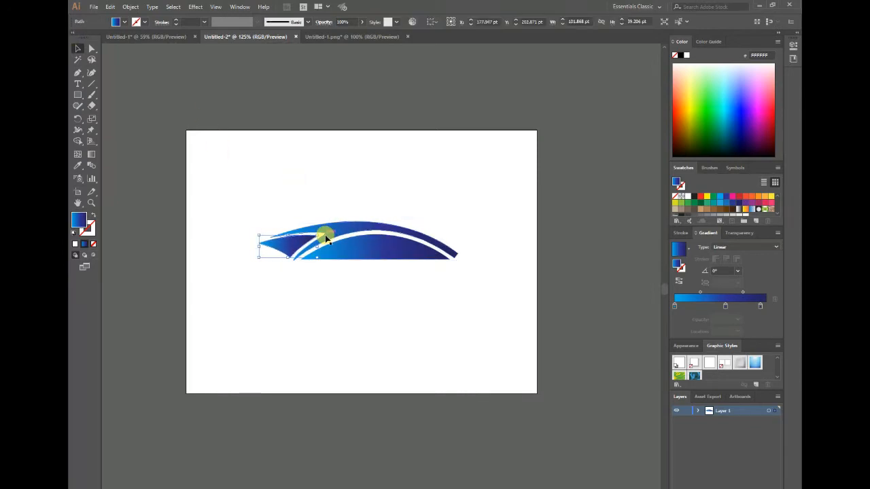
left_click(374, 290)
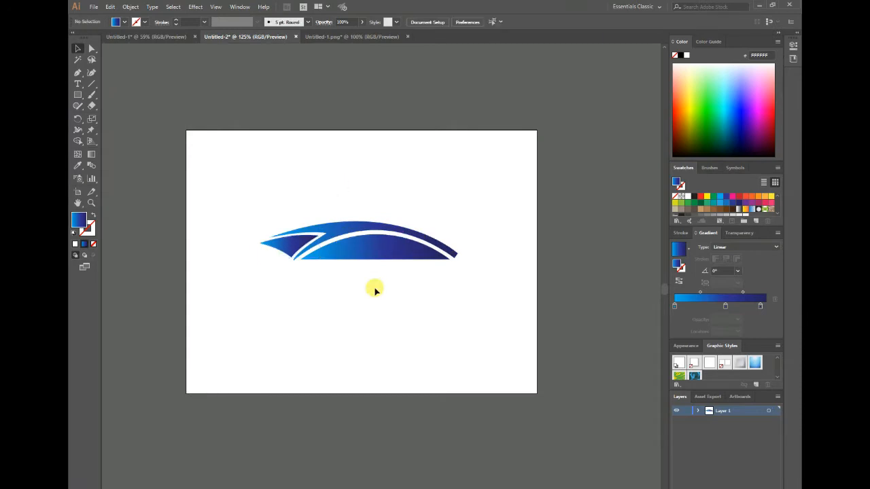
Draw a thin tapering arc with the Pen tool, extending right from the roof band's lower right end
left_click(78, 72)
left_click_drag(457, 256, 422, 273)
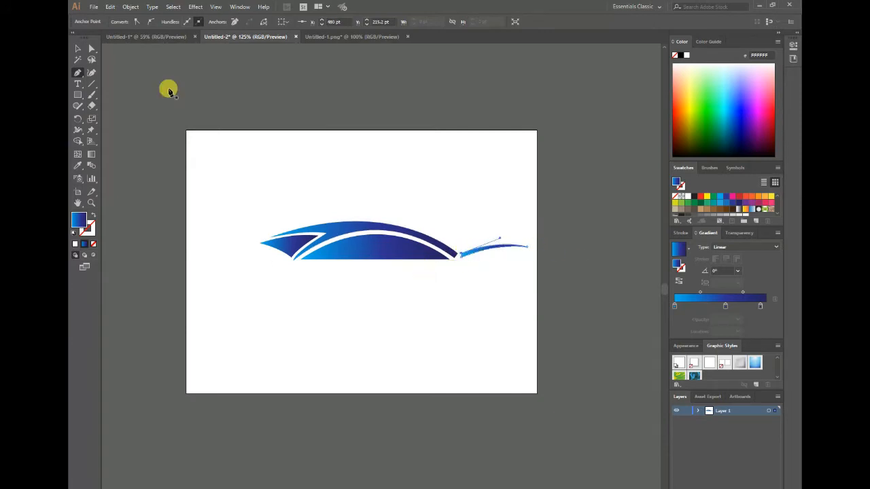
left_click(78, 50)
Duplicate the thin arc, shrink the copy to about 71 pt wide, and place it just beneath the original
left_click_drag(496, 249, 497, 270)
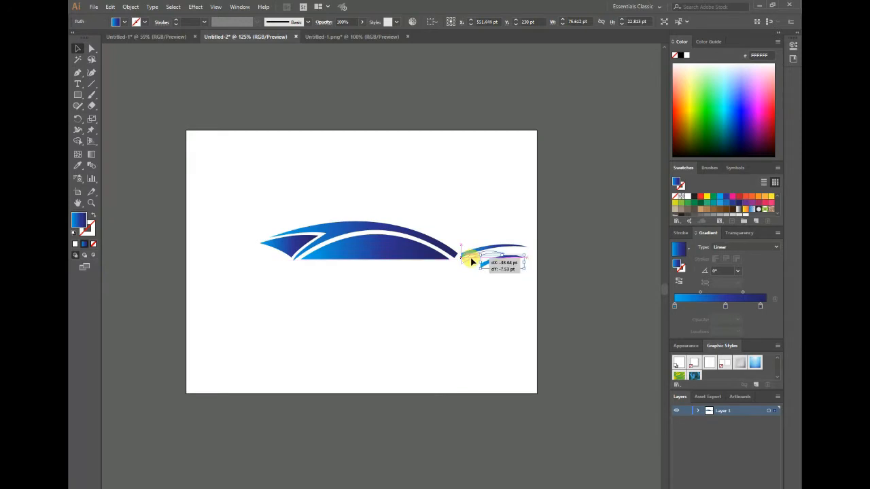
left_click(526, 271)
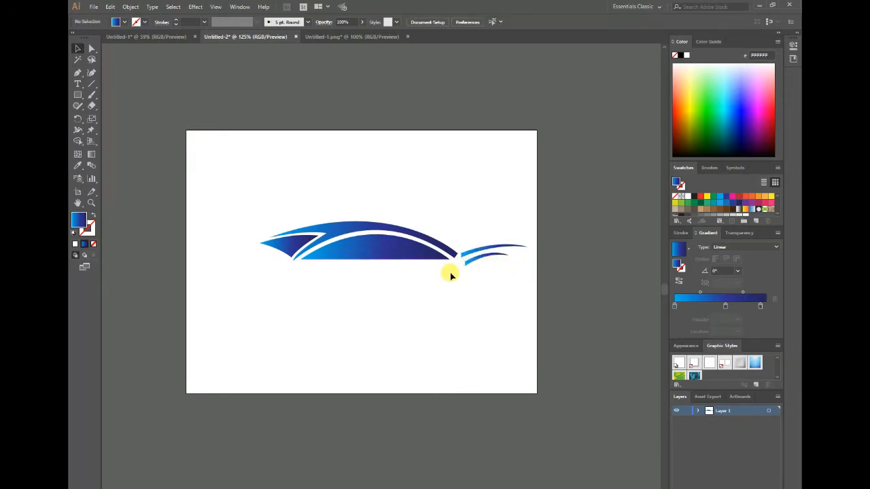
left_click_drag(471, 266, 499, 276)
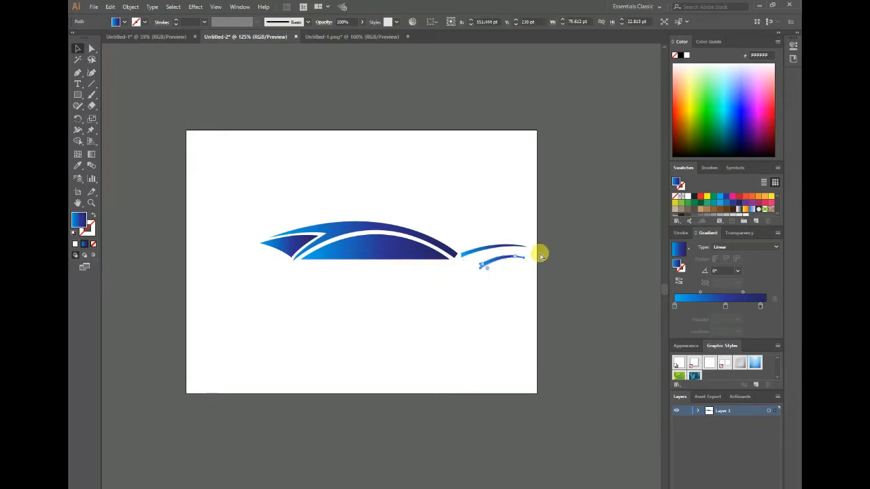
left_click_drag(454, 260, 484, 256)
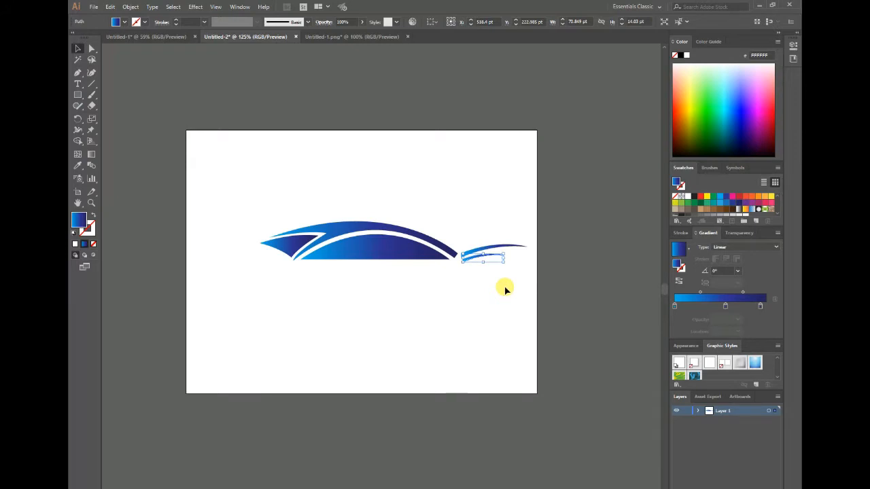
Scale down all the car shapes together and move them into the upper right part of the artboard
left_click_drag(271, 203, 356, 233)
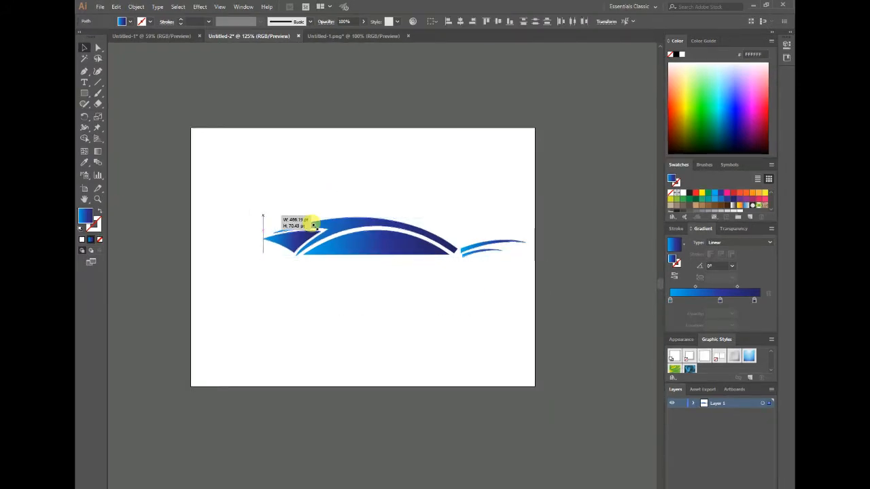
left_click_drag(416, 252, 384, 215)
left_click(367, 305)
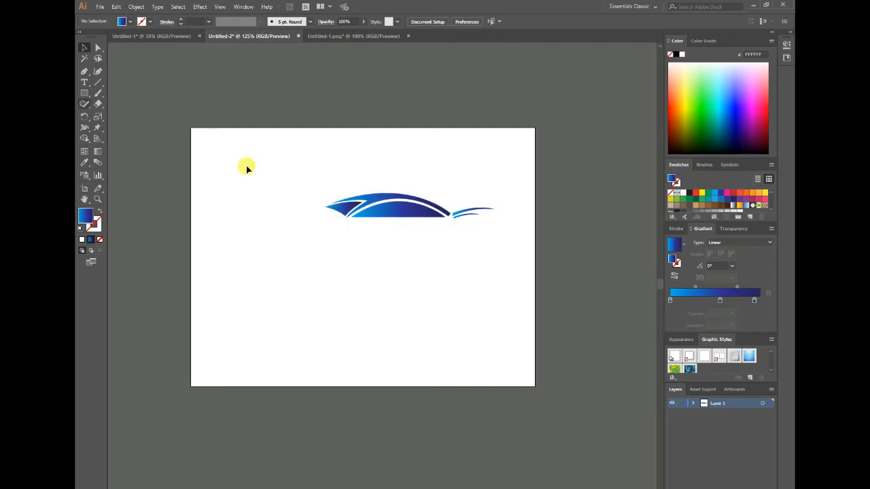
Draw a thin curved shape with the Pen tool left of the car body and fill it with the roof band's blue gradient using the Eyedropper
key("p")
left_click(315, 210)
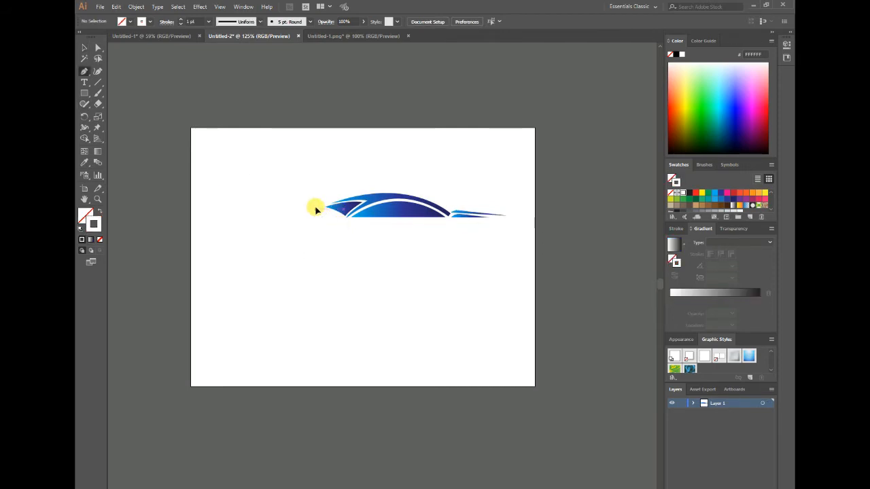
left_click_drag(251, 218, 221, 250)
left_click(251, 218)
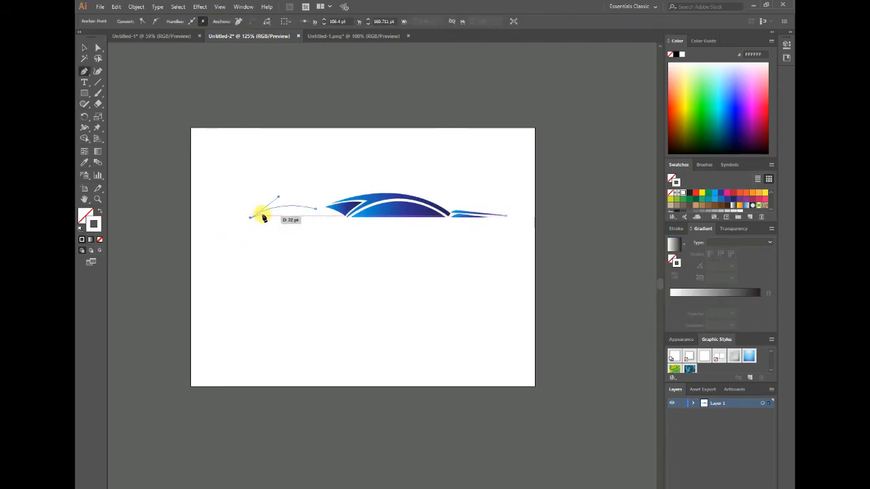
left_click_drag(263, 214, 272, 210)
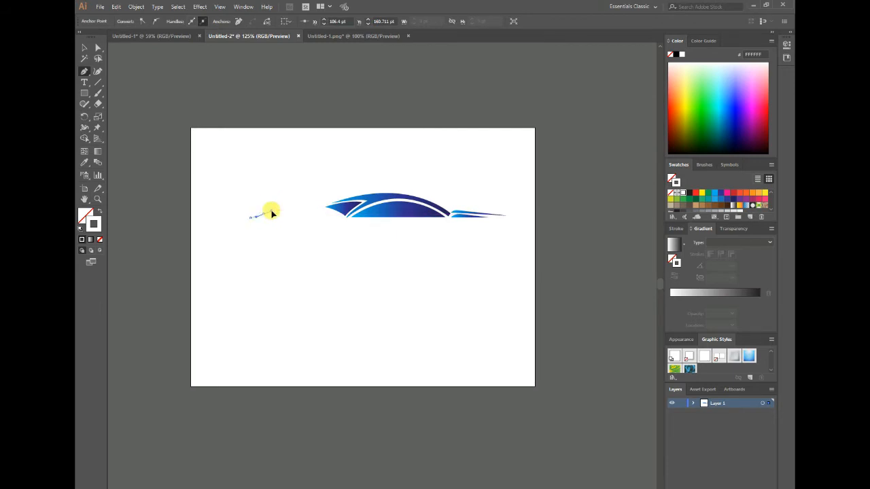
left_click(263, 214)
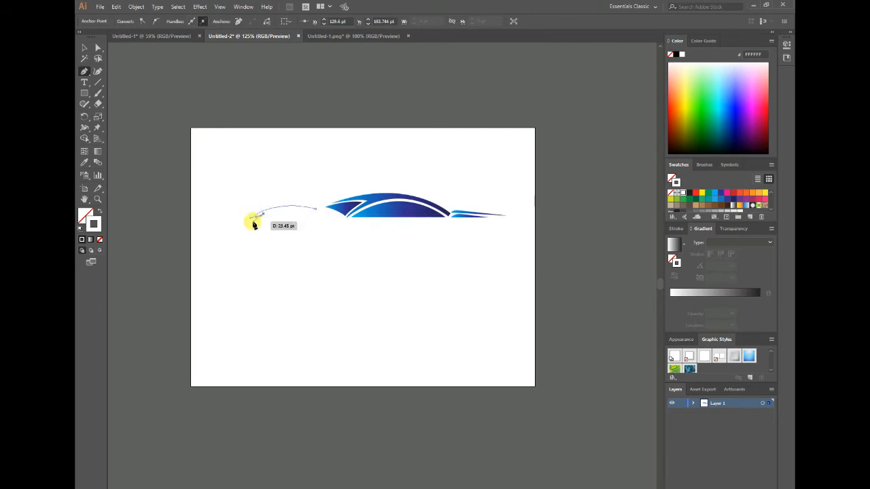
left_click(253, 222)
left_click_drag(316, 208, 356, 215)
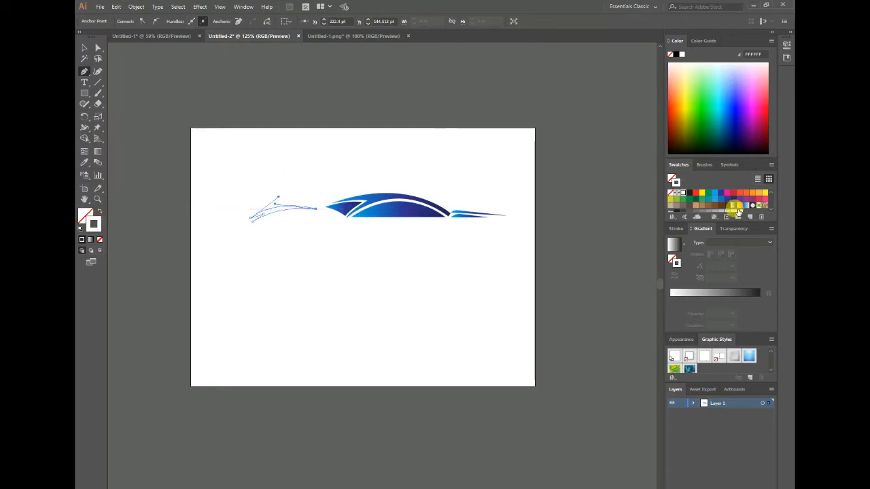
key("i")
left_click(435, 197)
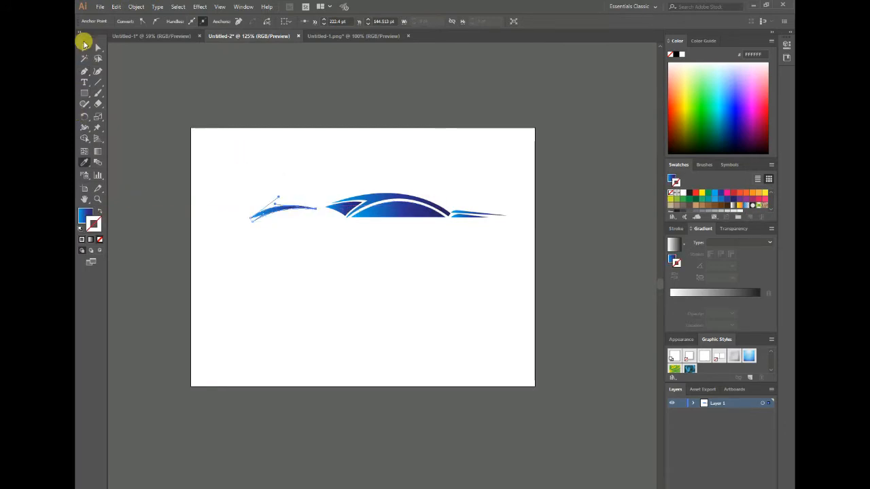
Move the thin curved shape against the car body's left tip, rotate it to slope down toward the body, and shrink it slightly
left_click(84, 44)
left_click_drag(285, 208, 332, 211)
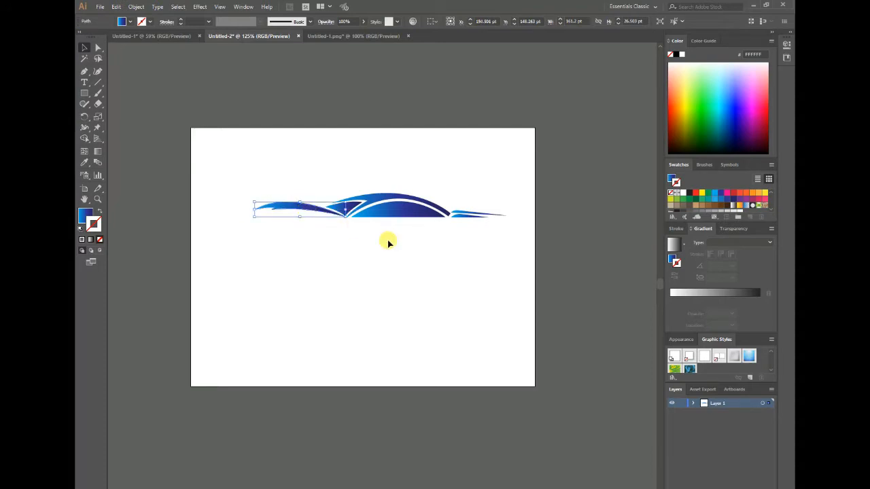
left_click(306, 244)
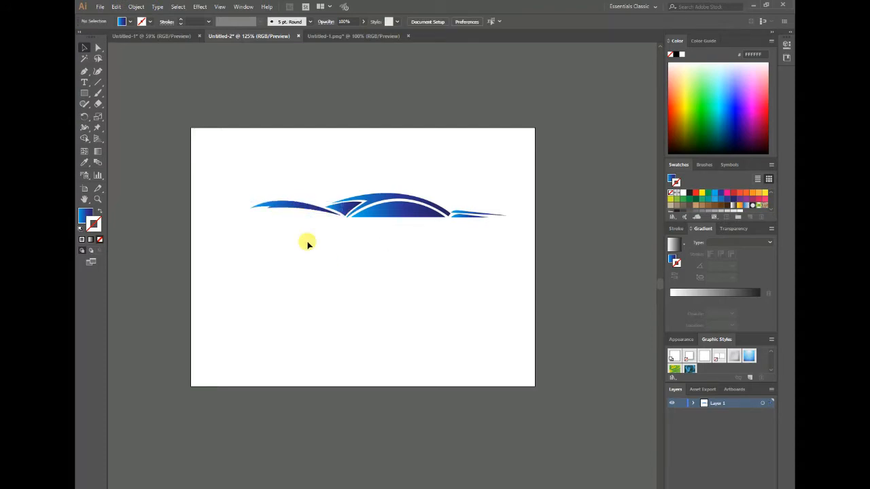
left_click(274, 206)
left_click_drag(250, 200, 262, 203)
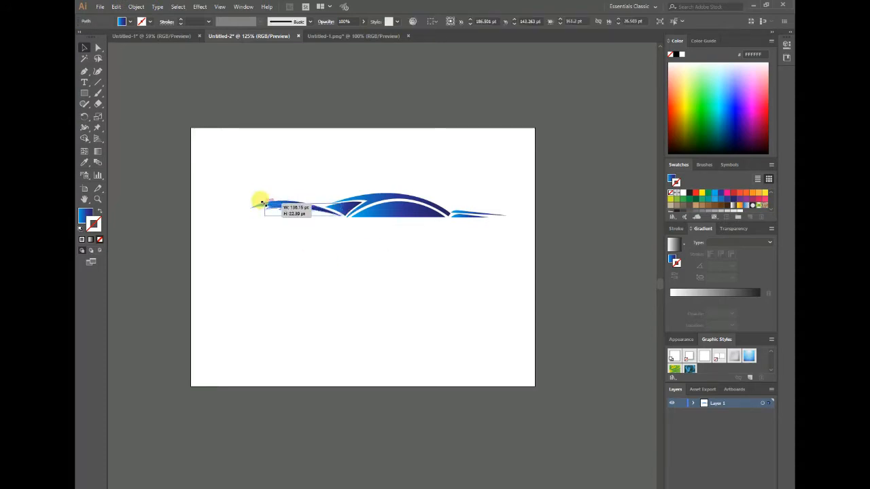
left_click(320, 262)
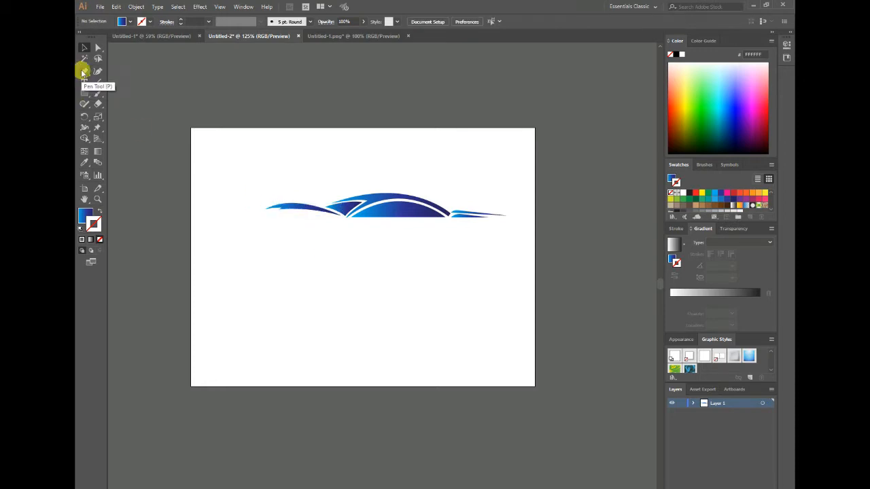
Draw a circle about 108 pt wide below the car and overlay a slightly smaller copy offset to the right
left_click(84, 93)
left_click_drag(295, 277, 348, 310)
left_click(83, 48)
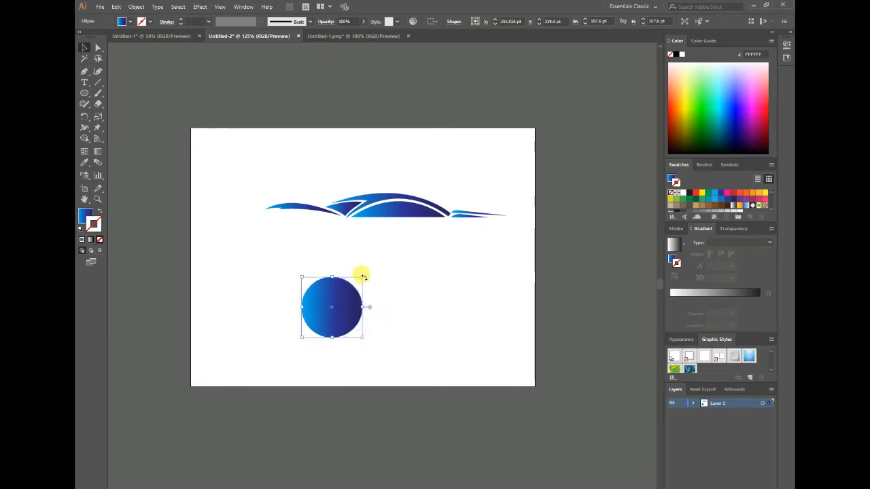
left_click_drag(363, 277, 351, 286)
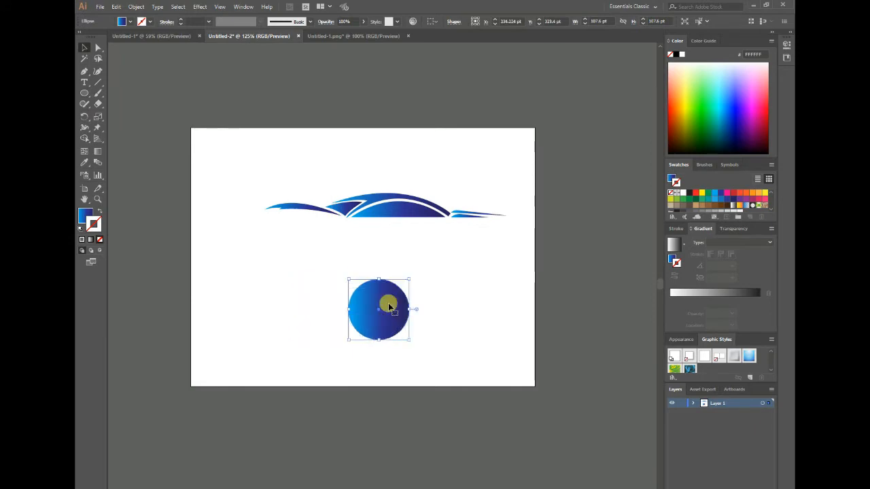
mouse_move(390, 306)
left_mouse_down()
mouse_move(410, 307)
mouse_move(398, 306)
left_mouse_up()
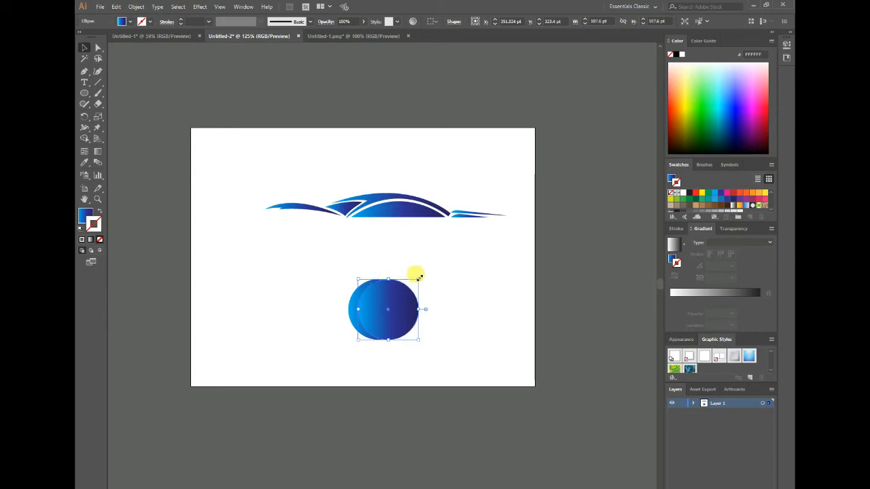
left_click_drag(418, 278, 416, 283)
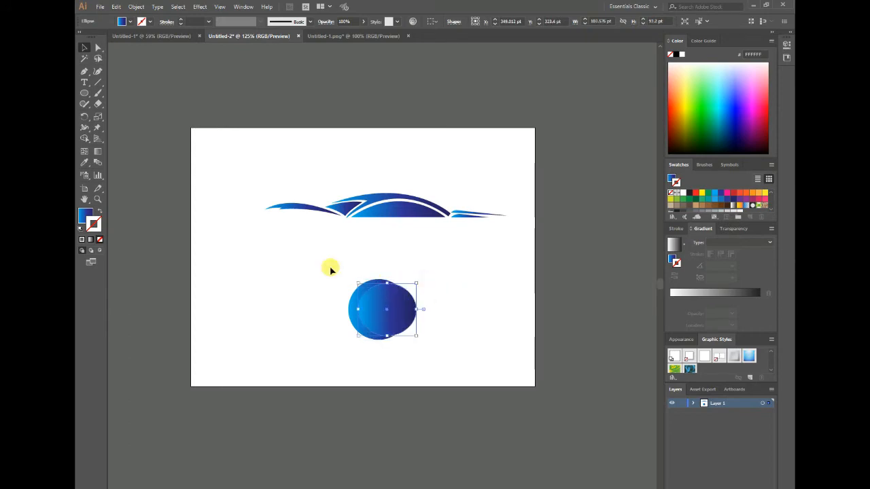
Subtract the smaller front circle from the larger one to leave a crescent open on the right
left_click_drag(330, 270, 401, 316)
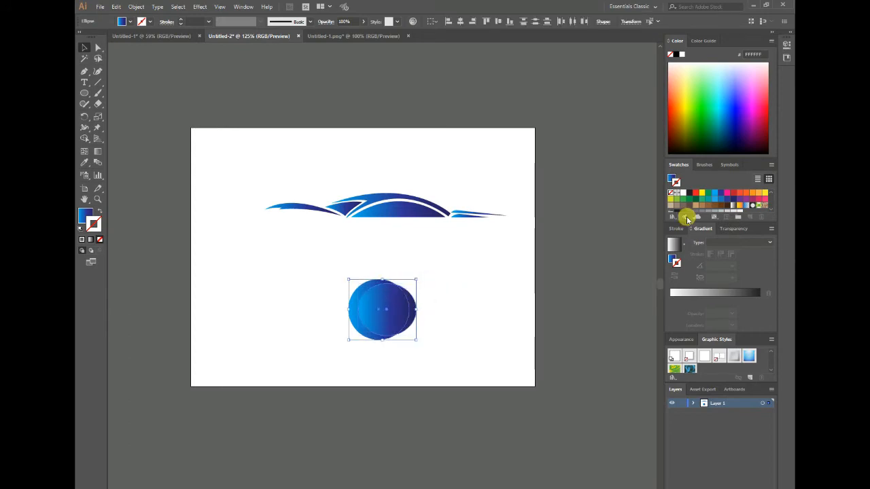
left_click(783, 60)
left_click(719, 253)
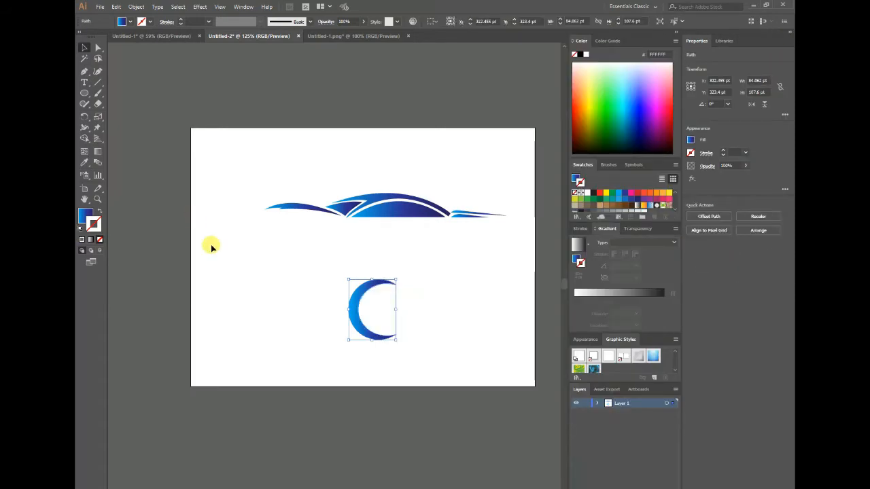
Scale the crescent down and place it under the left end of the car's front curve as a wheel arc
left_click_drag(348, 307, 277, 243)
left_click_drag(299, 275, 279, 246)
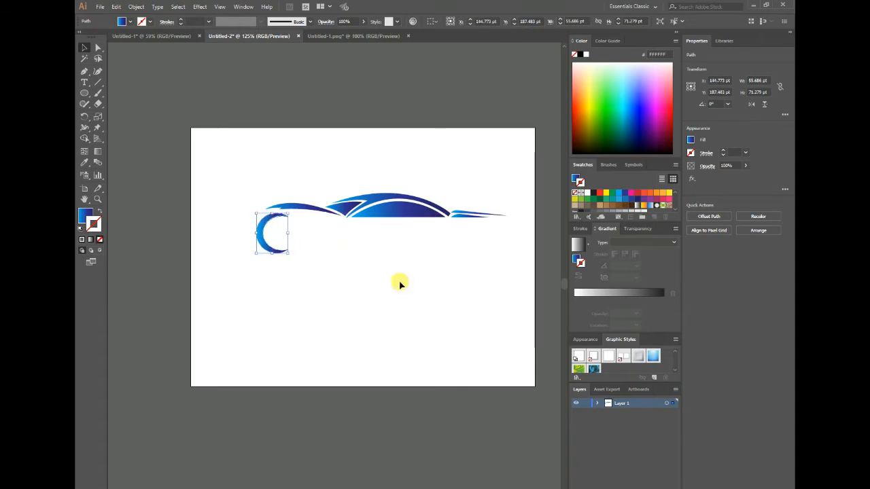
left_click_drag(257, 213, 275, 232)
left_click(359, 268)
left_click_drag(294, 241, 295, 247)
left_click(330, 254)
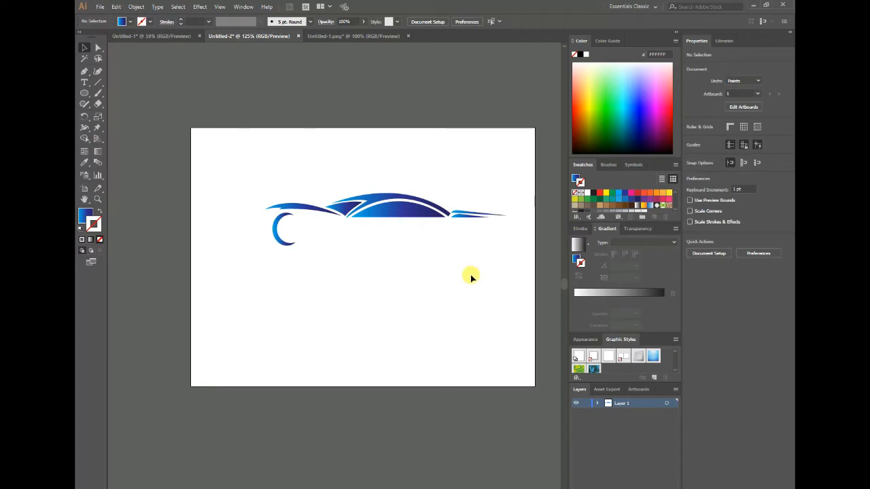
Add the point text "MOVERS" just below the car, to the right of the crescent
key("t")
left_click(318, 230)
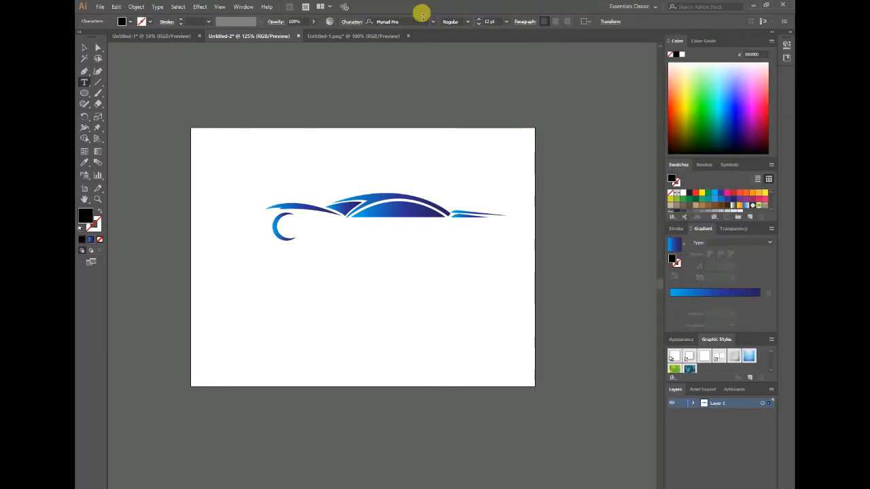
left_click(432, 21)
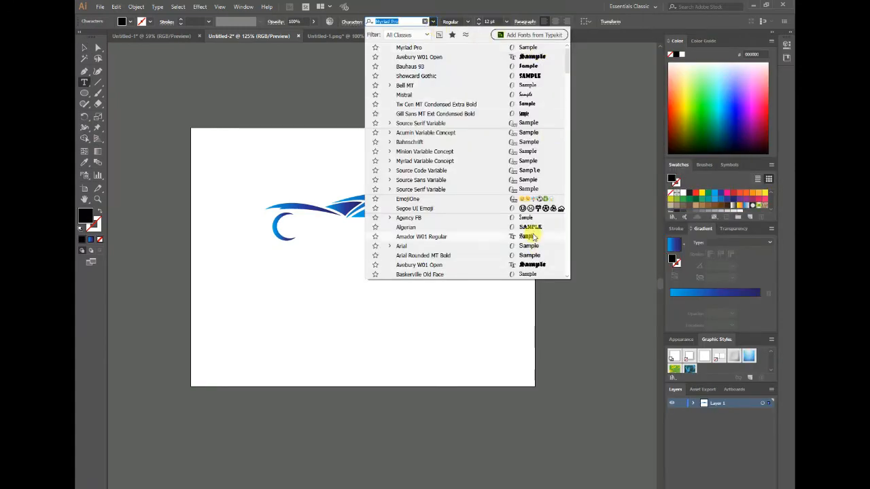
key("Escape")
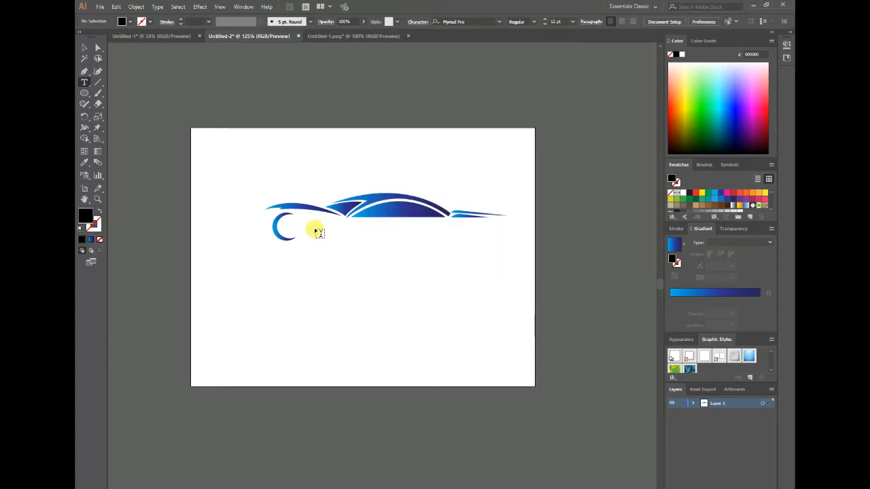
left_click(322, 229)
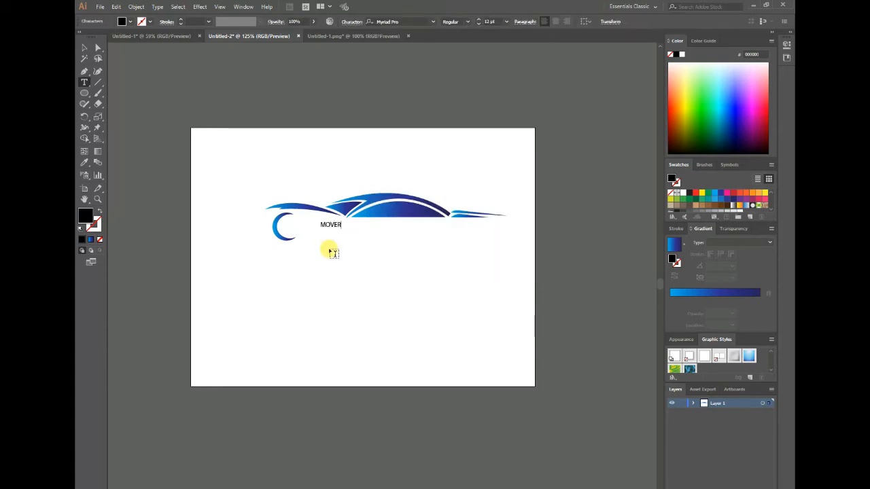
Set the "MOVERS" text size to 72 pt and move the word directly beneath the car body
left_click(507, 22)
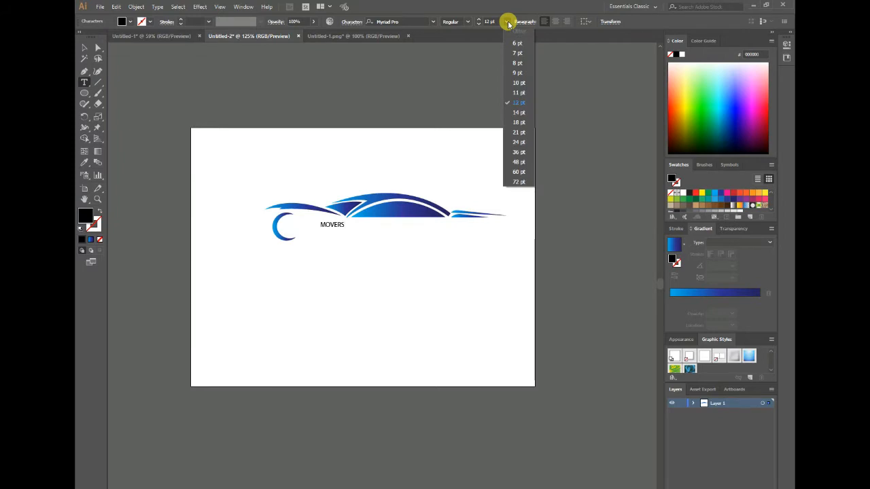
left_click(364, 217)
left_click(507, 22)
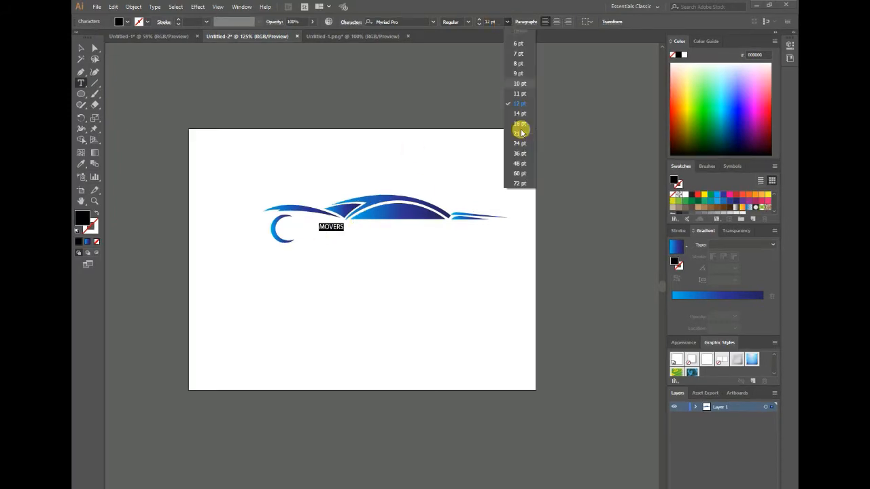
left_click(519, 187)
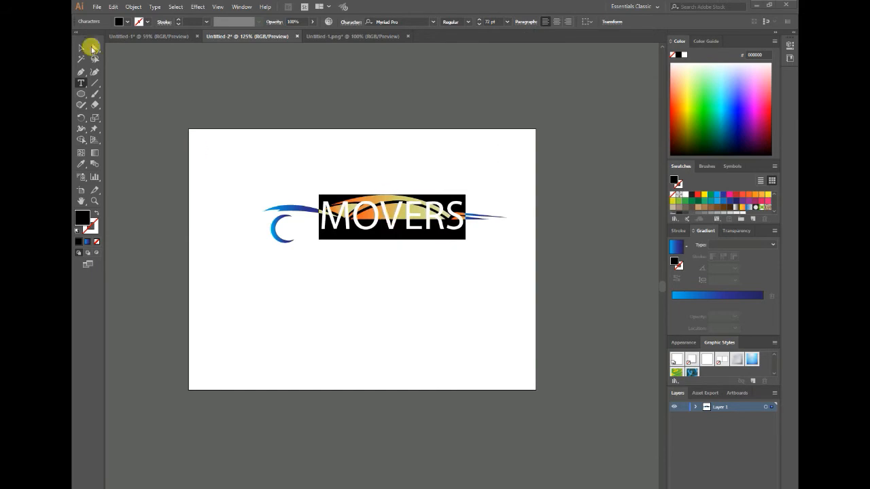
left_click(81, 48)
left_click_drag(388, 220, 376, 241)
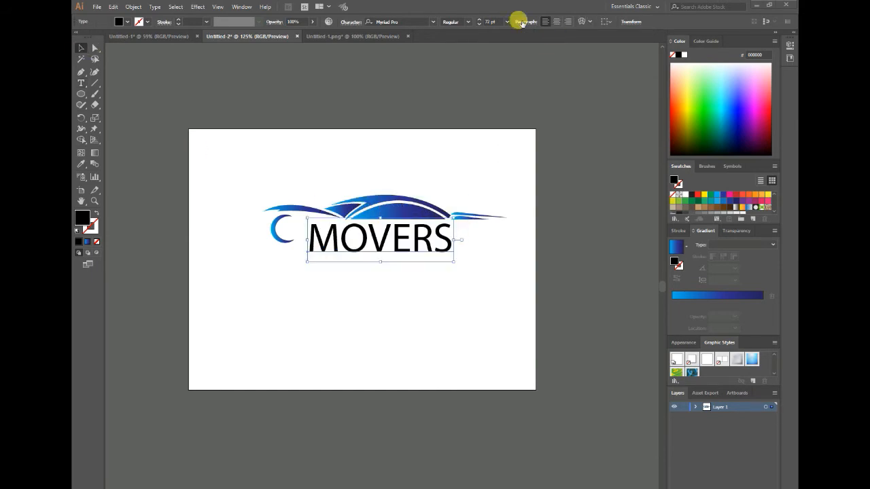
Preview fonts on the "MOVERS" text and apply the italic Domino Jack Halftone font
left_click(433, 22)
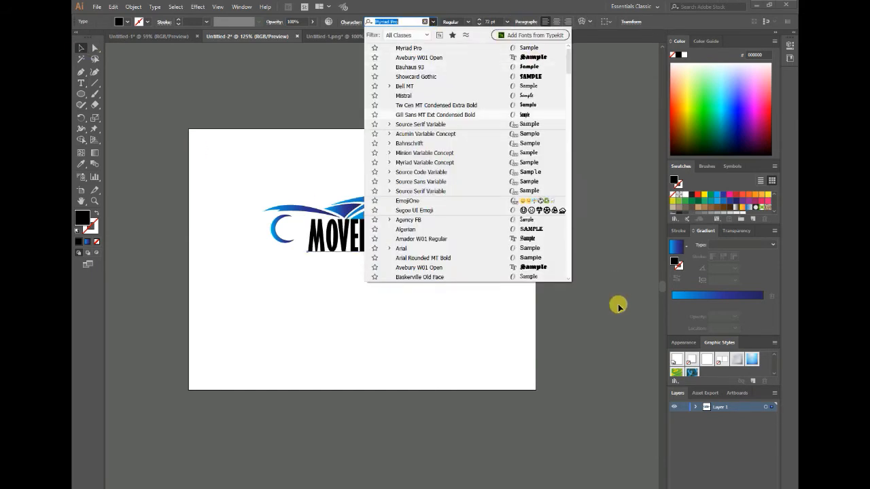
left_click(618, 307)
left_click_drag(403, 159, 282, 132)
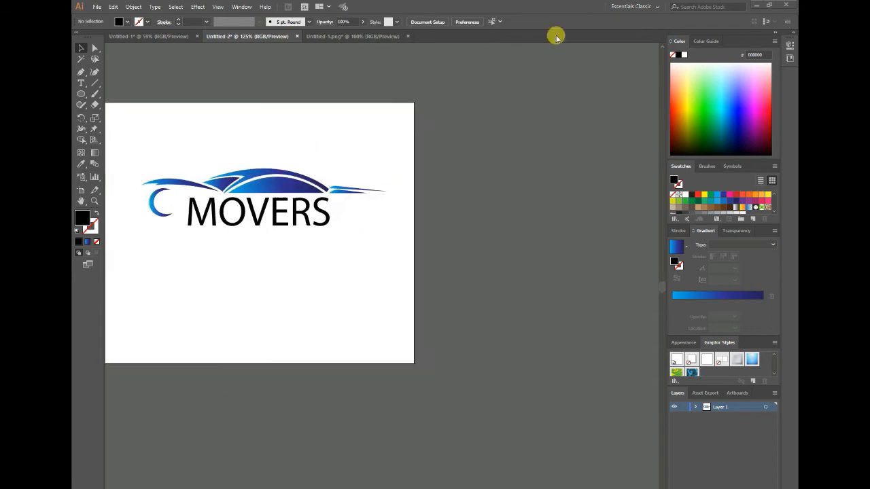
left_click(271, 223)
left_click(433, 22)
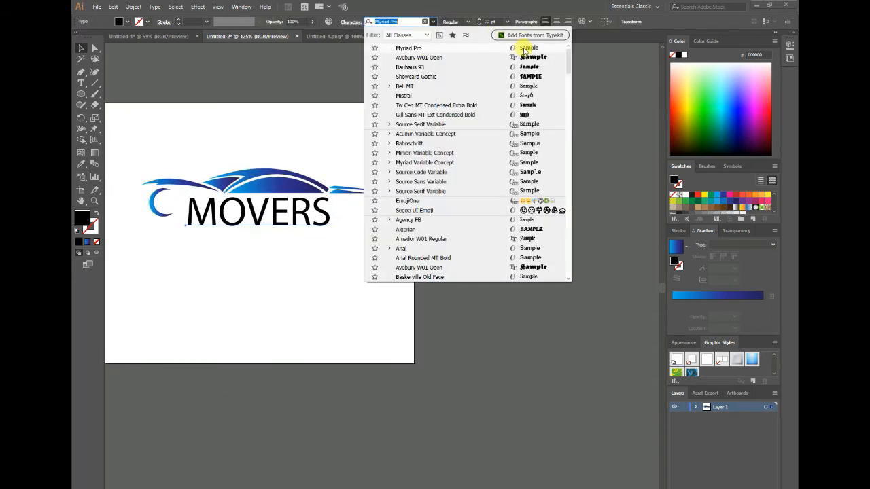
key("Down")
key("Down")
key("Down")
key("Down")
key("Down")
key("Down")
key("Down")
key("Down")
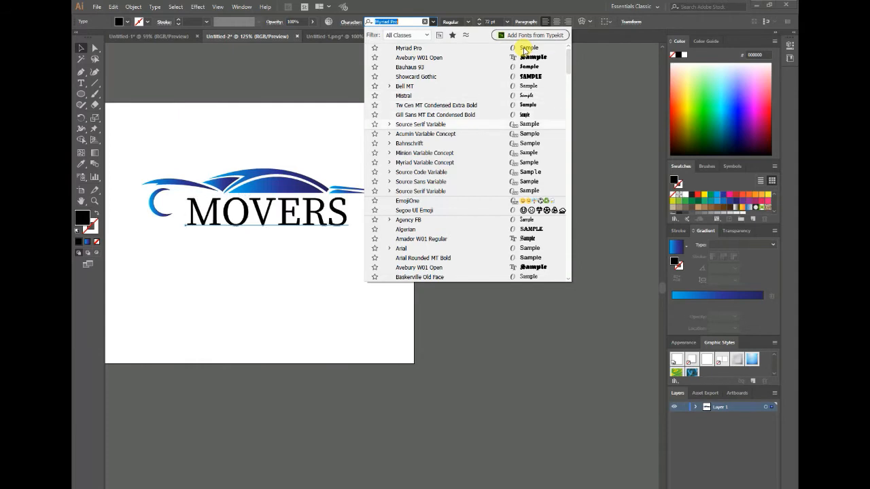
key("Down")
key("Down")
key("Down")
key("Down")
key("Down")
key("Down")
key("Down")
key("Down")
key("Down")
key("Down")
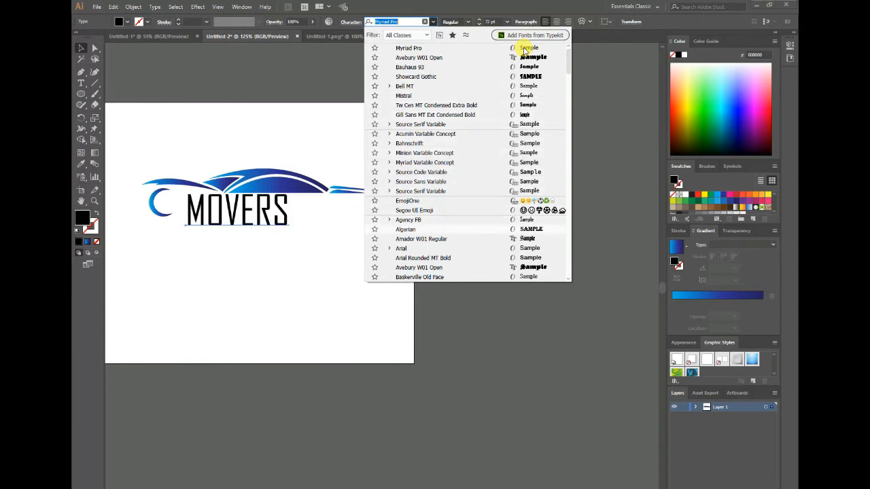
key("Down")
key("Down")
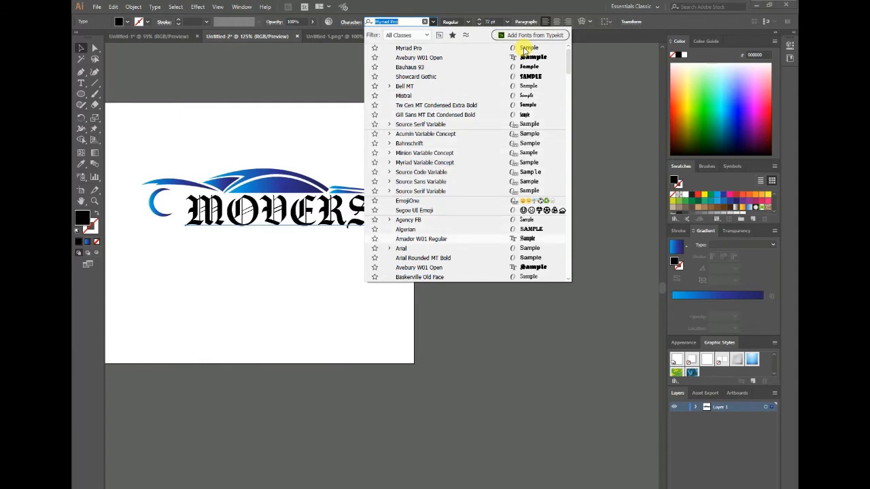
key("Down")
key("Down")
key("Down")
key("Down")
key("Down")
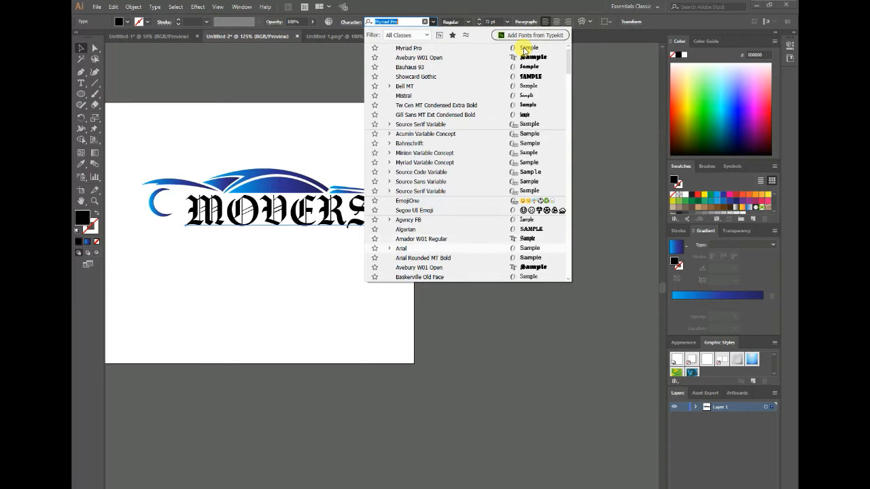
key("Down")
key("Down")
key("Down")
key("Down")
key("Down")
key("Down")
key("Down")
key("Down")
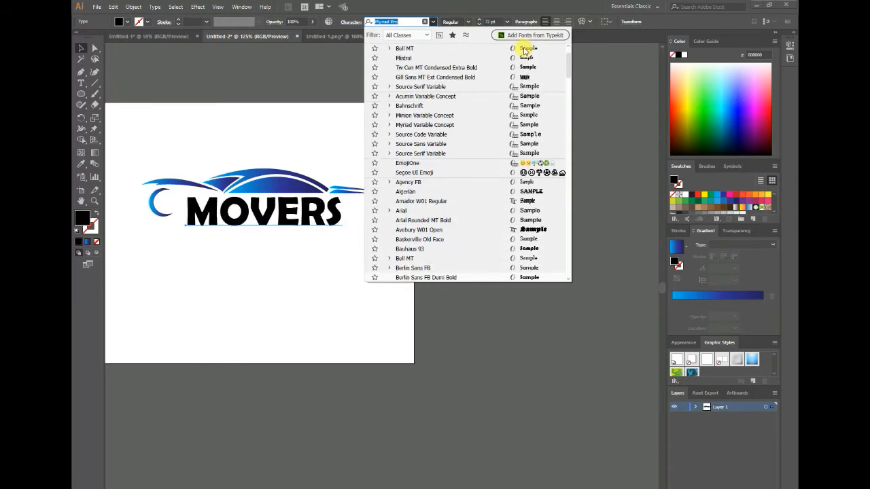
key("Down")
key("Down")
key("Down")
key("Down")
key("Down")
key("Down")
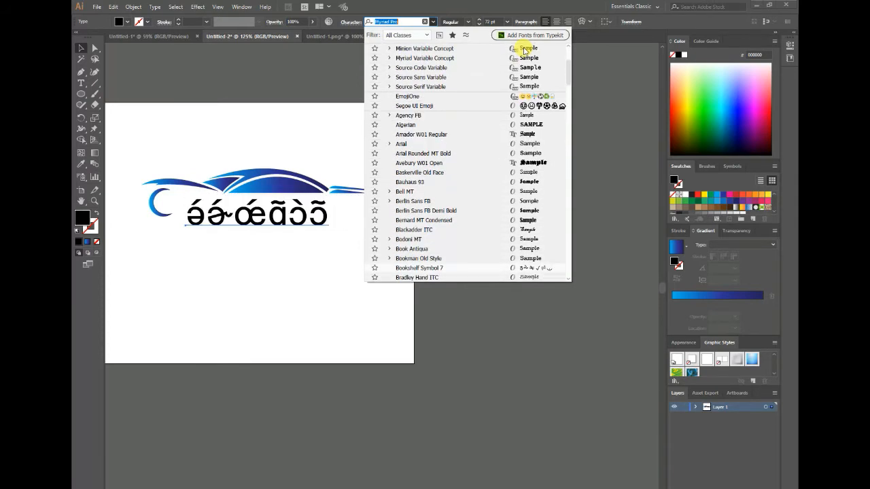
key("Down")
key("Down")
key("Down")
key("Down")
key("Down")
key("Down")
key("Down")
key("Down")
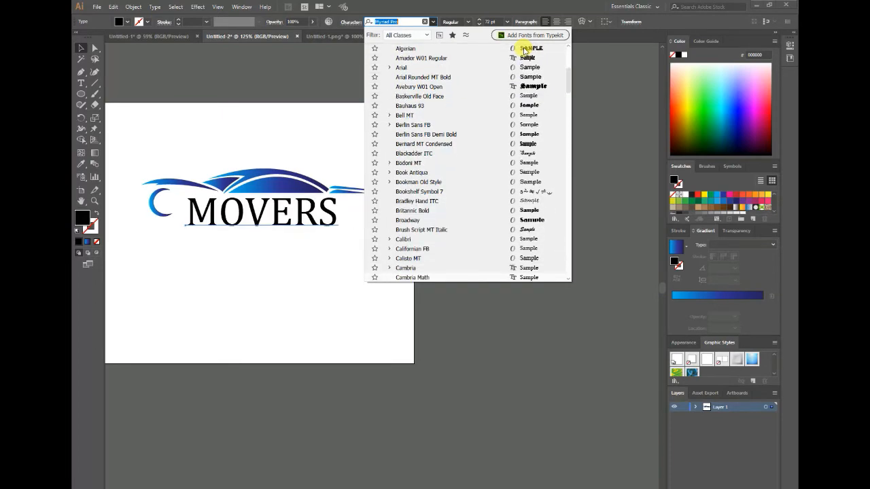
key("Down")
key("Down")
key("Down")
key("Down")
key("Down")
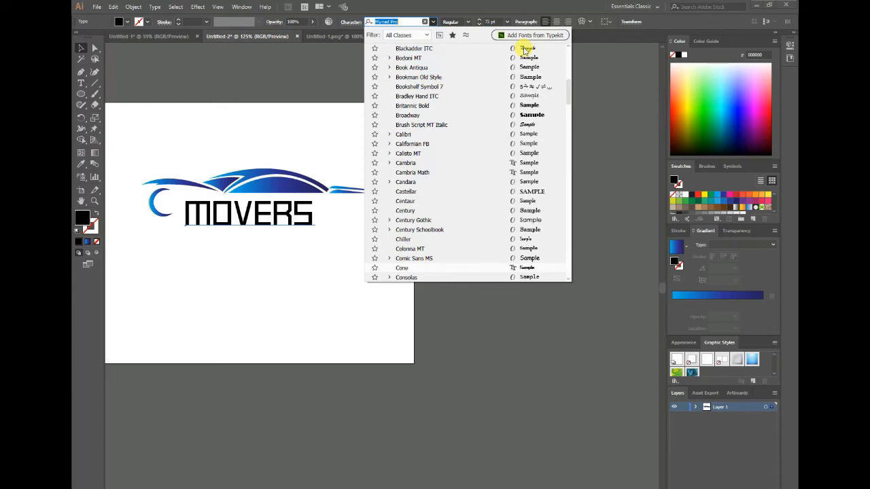
key("Down")
key("Down")
key("Down")
key("Down")
key("Down")
key("Down")
key("Down")
key("Down")
key("Down")
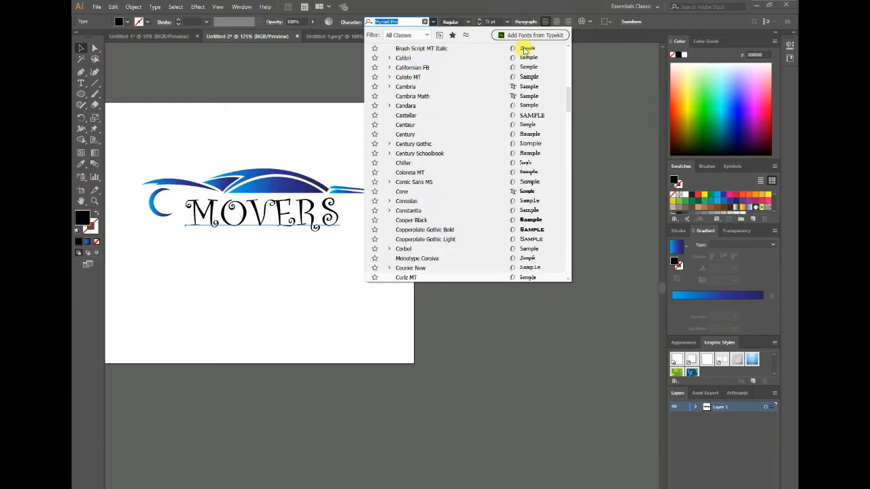
key("Down")
left_click(516, 278)
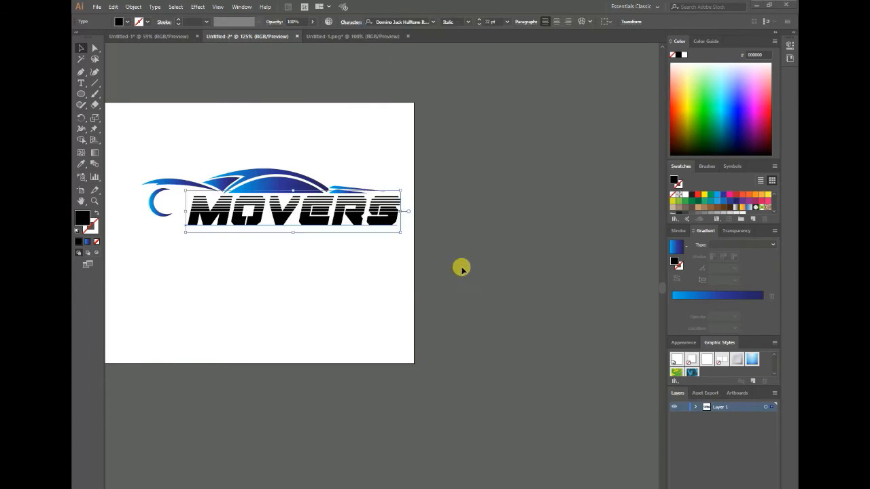
Shift the "MOVERS" text left toward the crescent and nudge it up close beneath the car body
left_click_drag(316, 217, 301, 222)
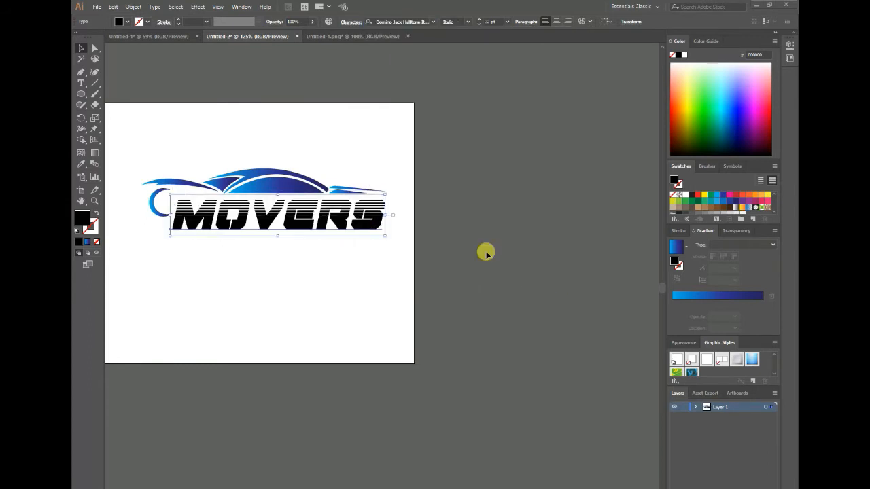
key("Up")
key("Up")
key("Up")
key("Up")
key("Up")
left_click(468, 175)
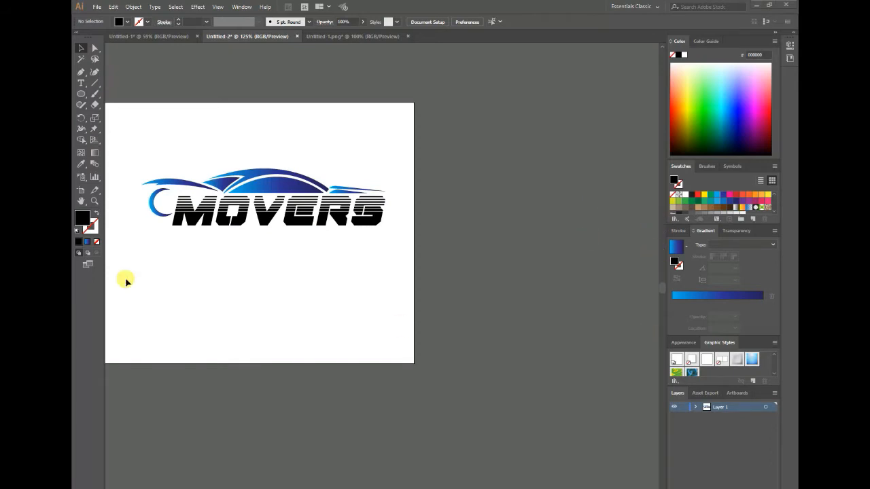
Draw a near-black circle below the word "MOVERS" and place an overlapping copy with a 1 pt grey outline slightly to its right
left_click(150, 207)
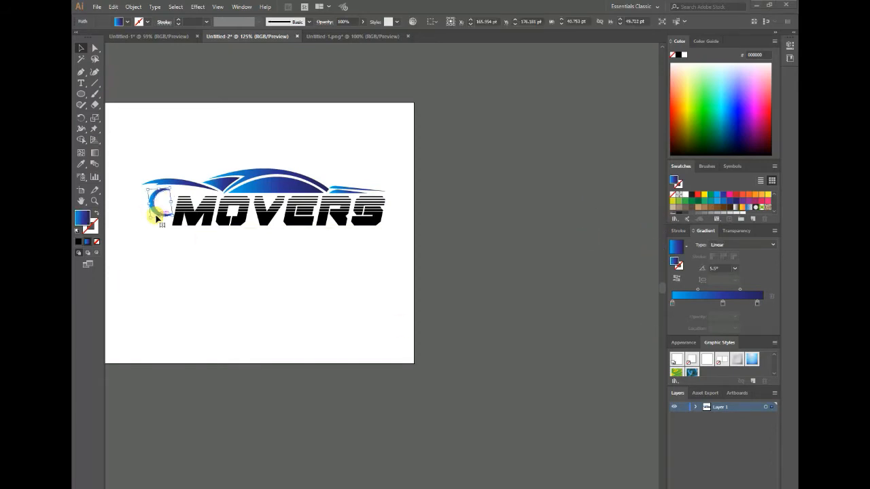
left_click(272, 243)
left_click(80, 94)
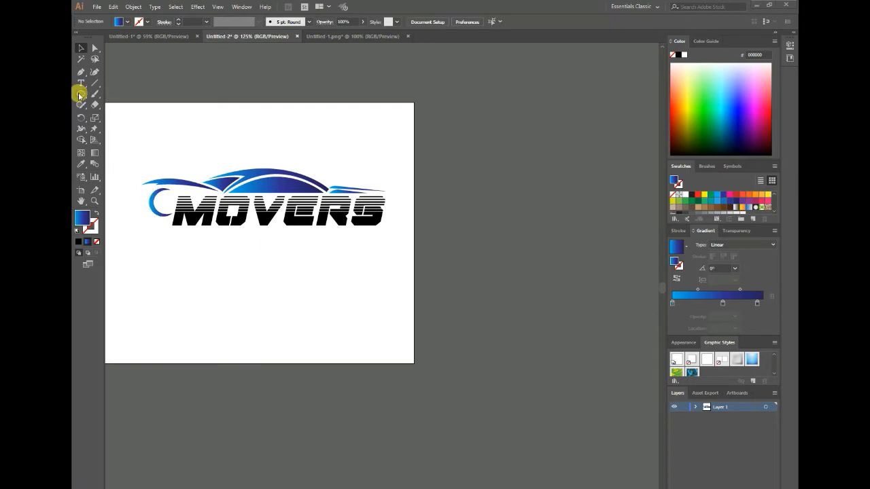
left_click_drag(227, 261, 306, 337)
left_click(689, 194)
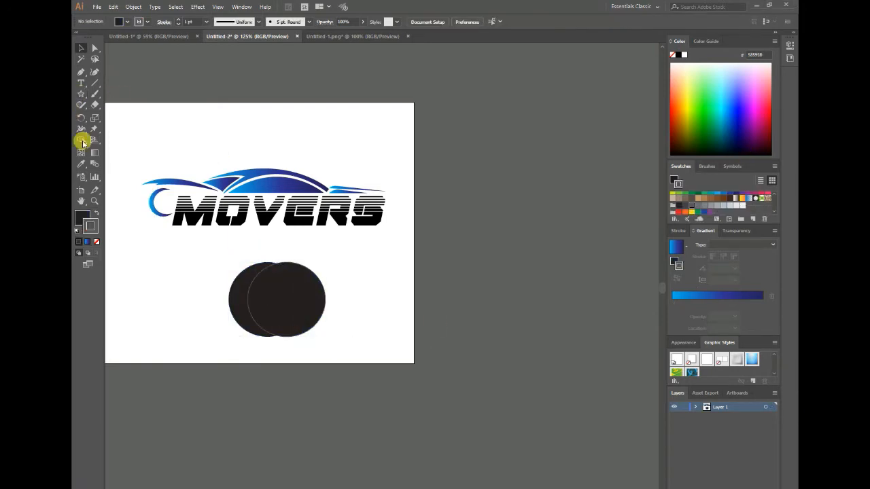
Draw a five-point star about 143 pt wide over the two circles, with white fill and a near-black stroke
left_click(81, 94)
left_click_drag(263, 291, 304, 302)
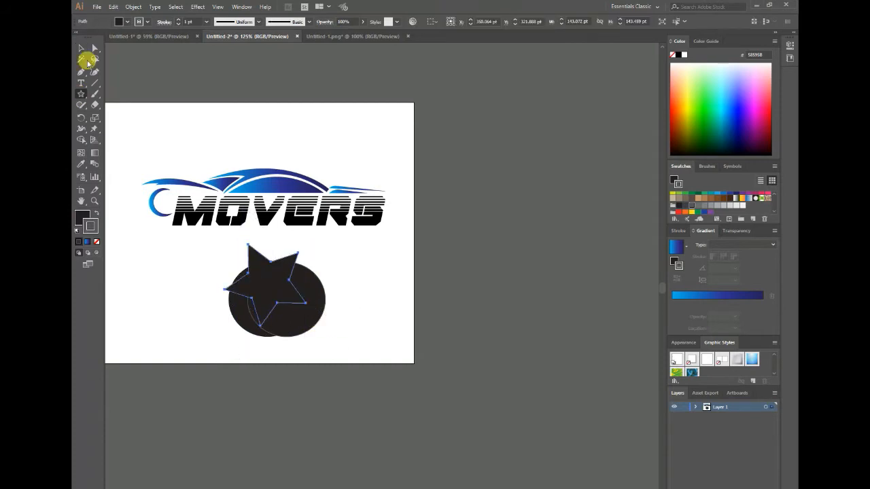
left_click(82, 215)
left_click(679, 195)
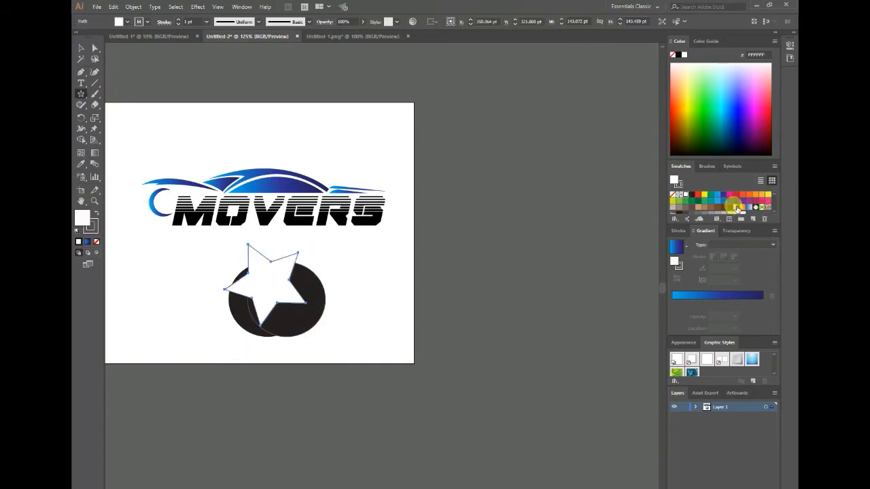
left_click(90, 229)
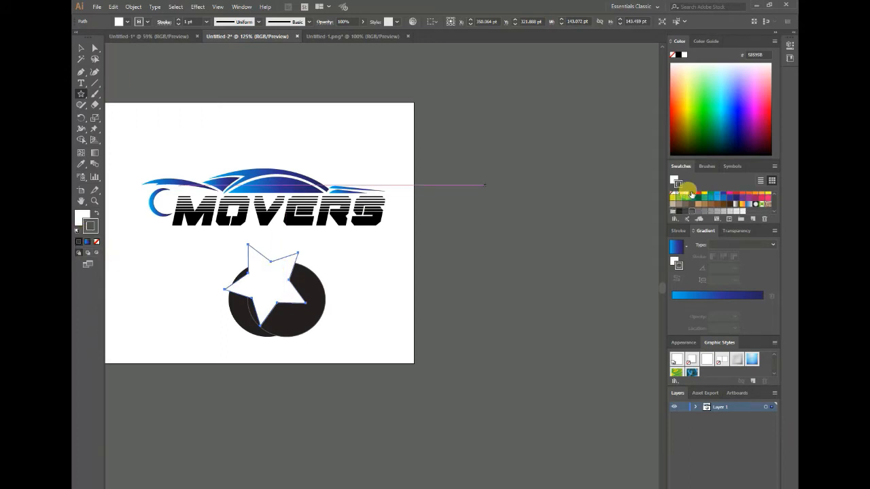
Try several stroke weights on the star and set its stroke to 9 pt
left_click(206, 22)
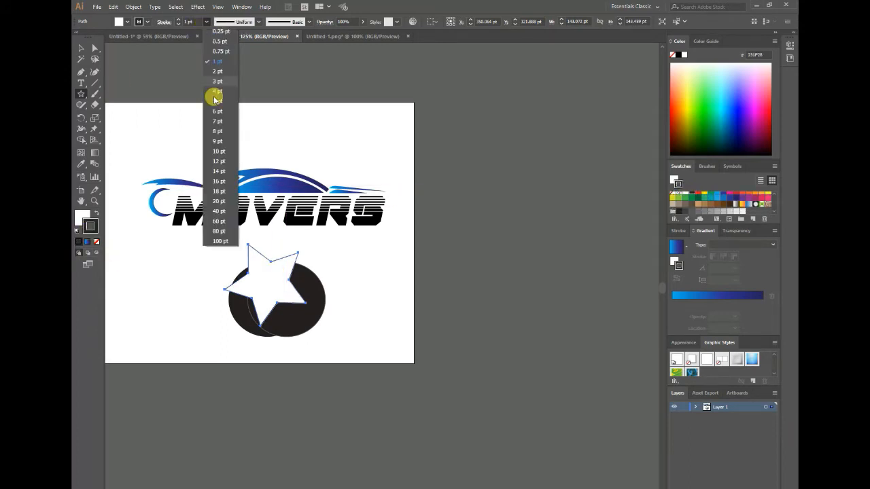
left_click(217, 221)
left_click(205, 22)
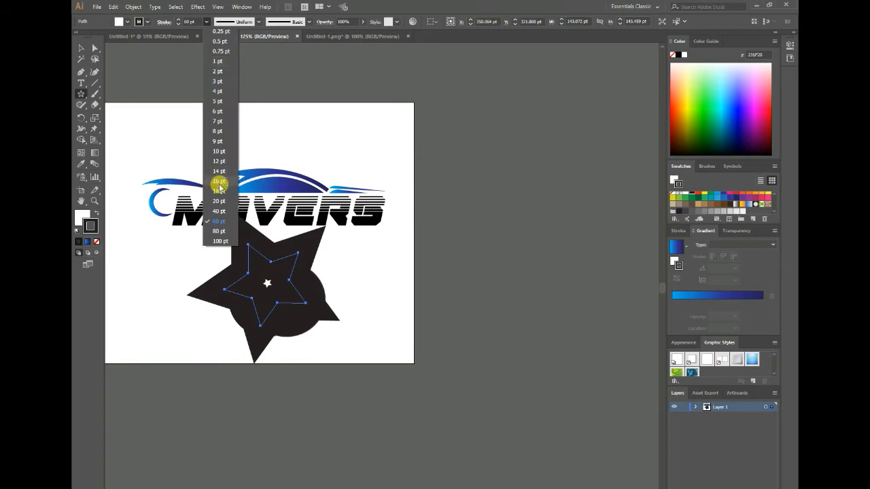
left_click(217, 201)
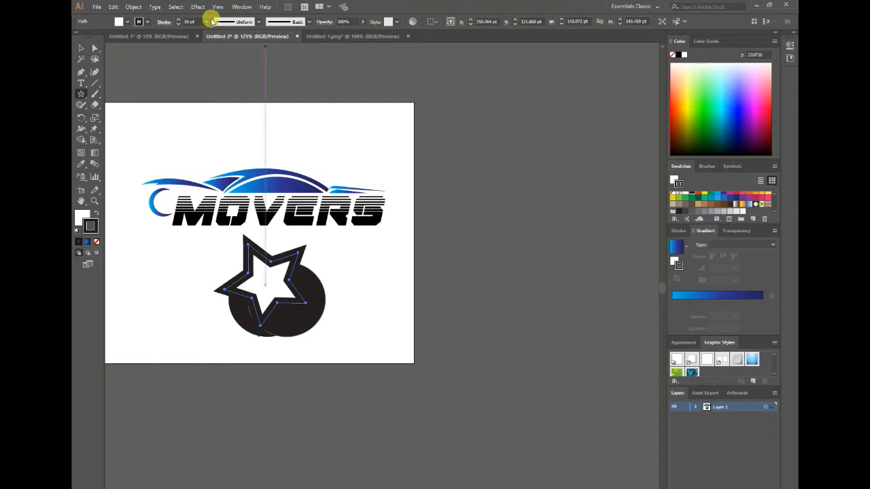
left_click(207, 21)
left_click(217, 143)
Draw straight Pen tool lines from the star's upper-left and top inner corners to its centre
left_click(81, 71)
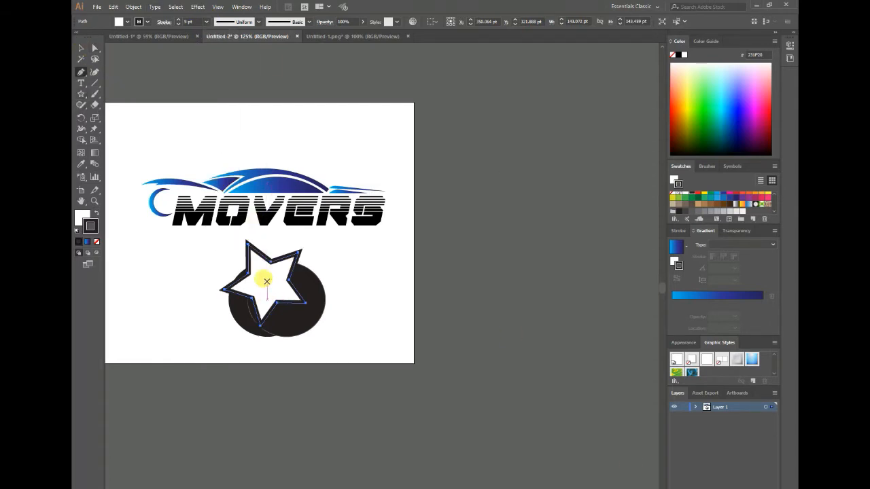
left_click(267, 282)
left_click(247, 273)
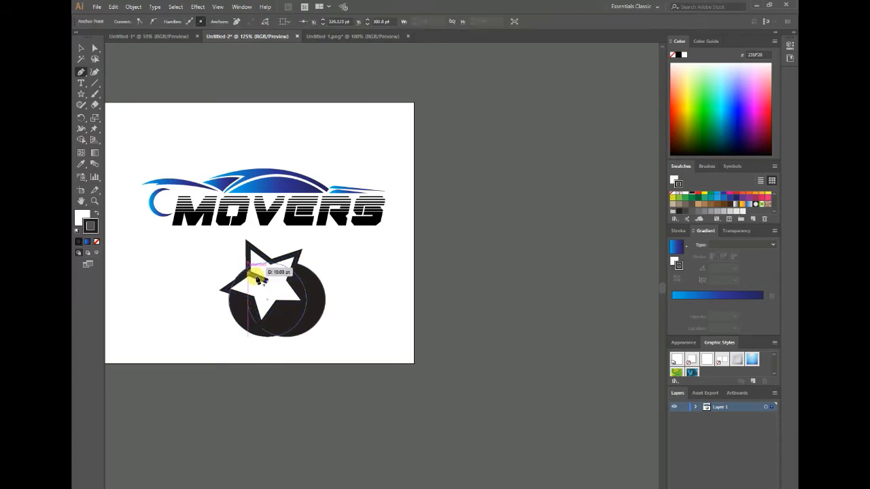
left_click(82, 48)
left_click(81, 71)
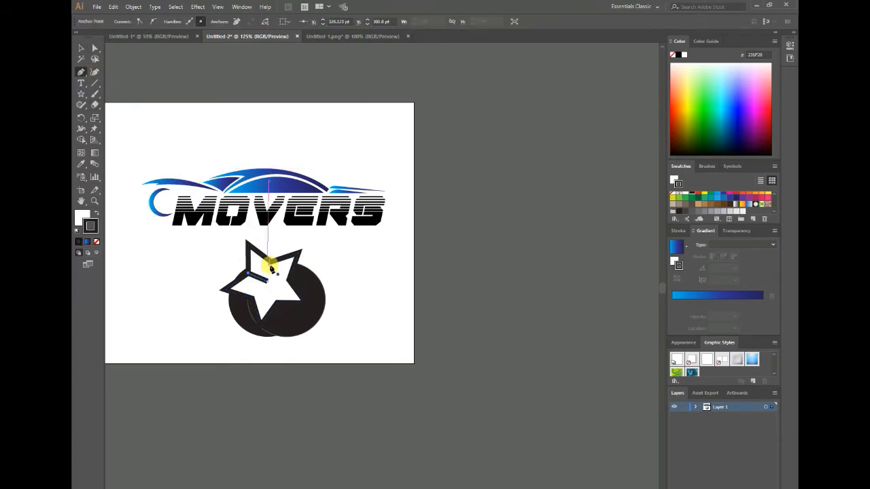
left_click(270, 262)
left_click(268, 282)
left_click(82, 48)
Connect the star's three remaining inner corners to its centre with straight Pen tool lines
left_click(81, 72)
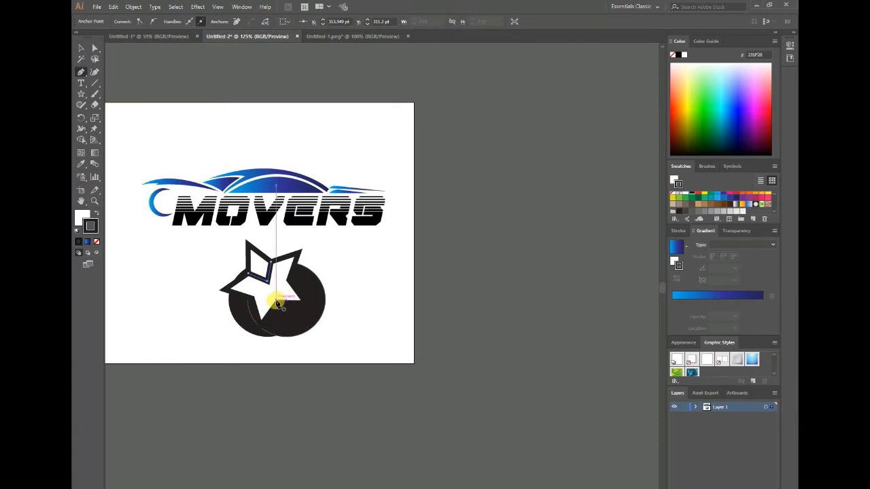
left_click(275, 300)
left_click(270, 285)
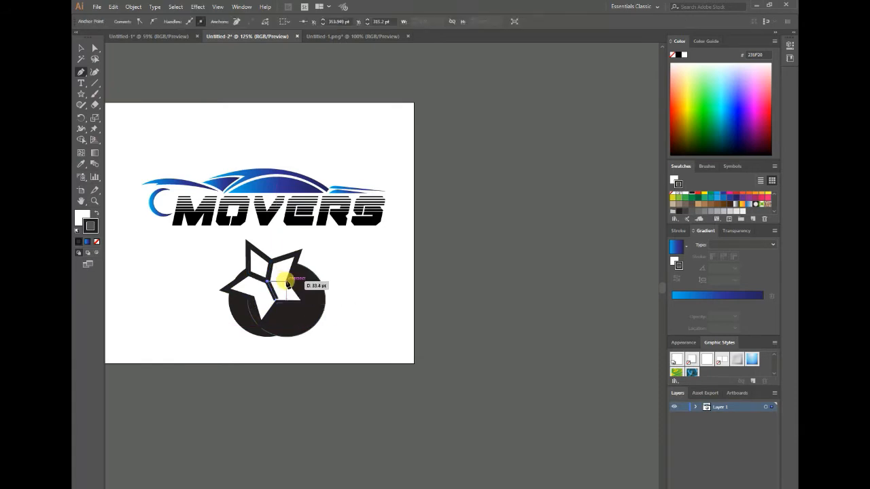
left_click_drag(288, 283, 129, 107)
left_click(81, 48)
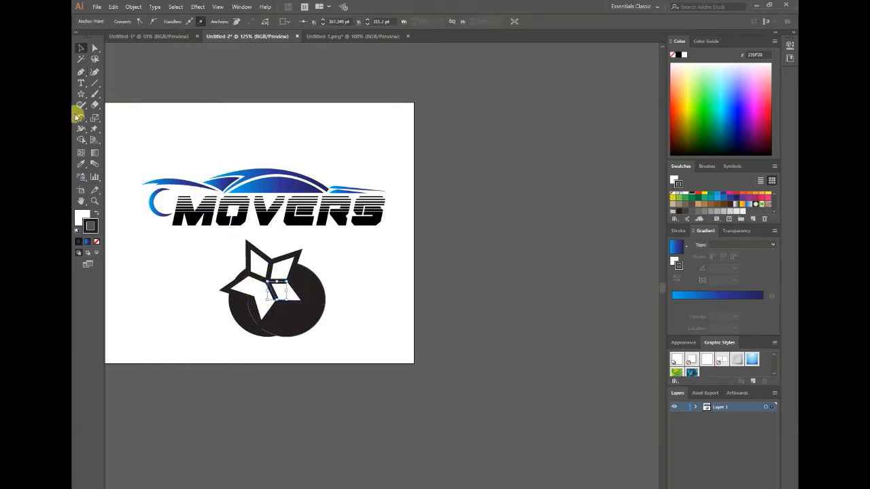
left_click(81, 72)
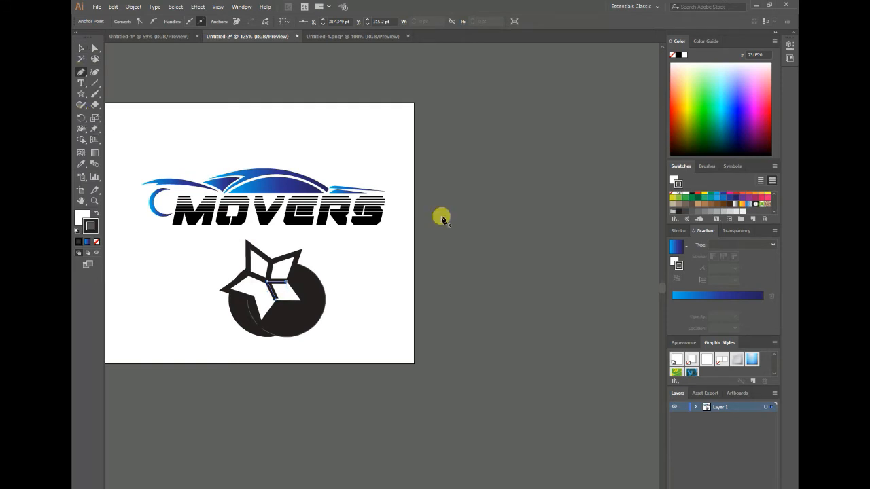
left_click_drag(252, 301, 272, 285)
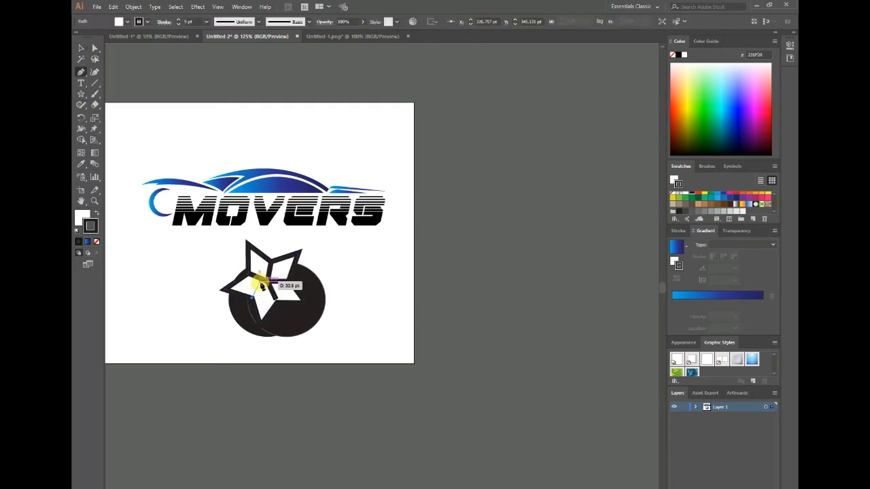
left_click_drag(261, 285, 262, 287)
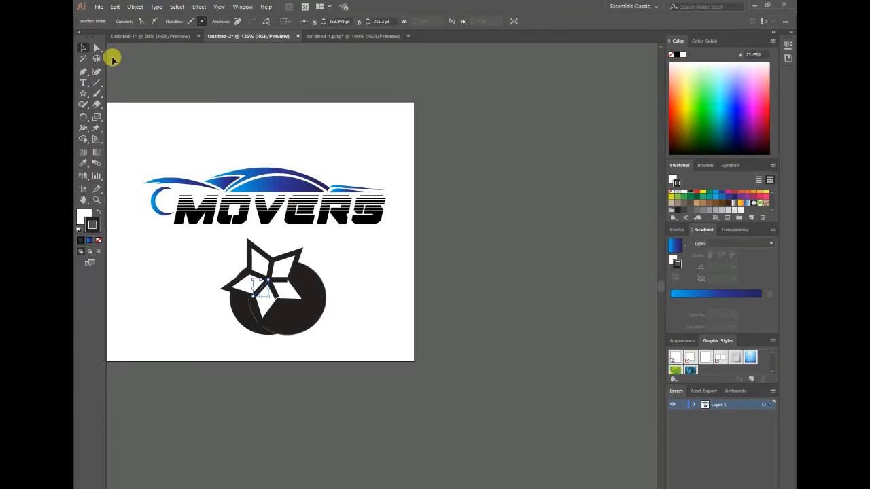
left_click(94, 49)
Narrow the front circle into an upright ellipse about 92 pt wide and fit the narrowed star with its spokes inside it
key("ctrl+z")
left_click_drag(325, 297, 248, 293)
left_click(307, 299)
left_click(387, 300)
left_click(290, 272)
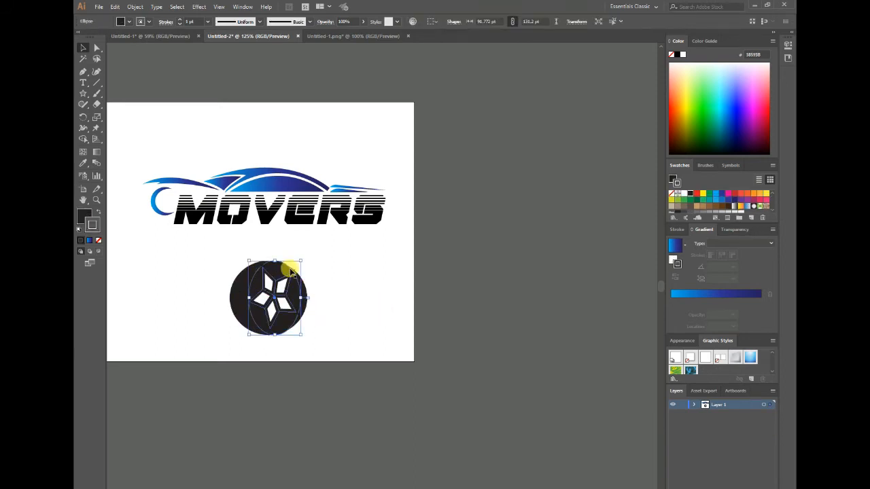
left_click(444, 348)
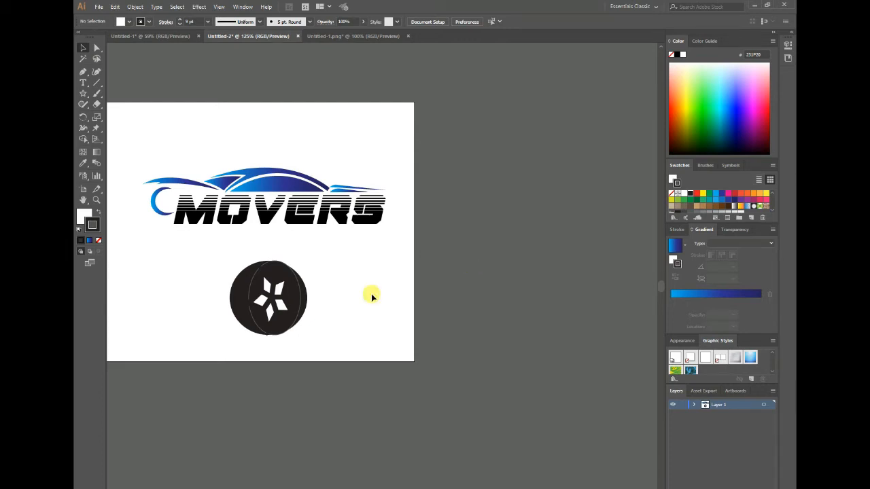
Lower the front ellipse's top anchor slightly so the ellipse is about 129 pt high
left_click(306, 296)
left_click(393, 304)
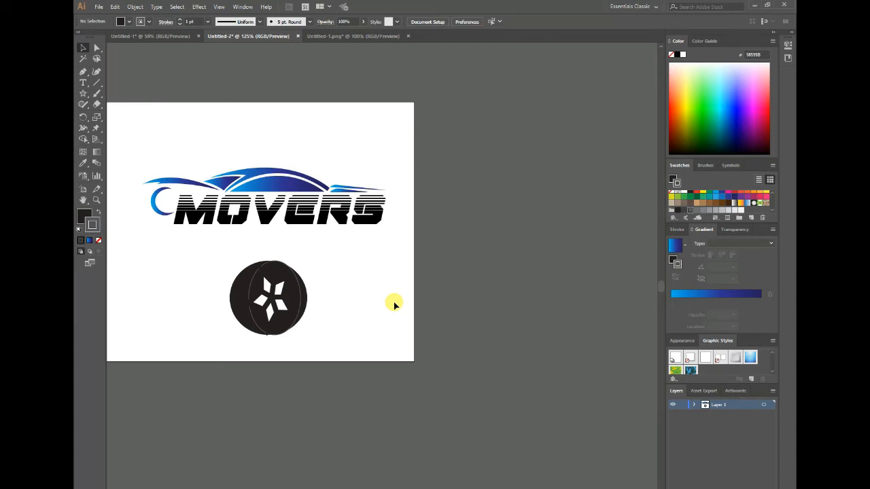
left_click(272, 329)
left_click_drag(273, 333, 270, 331)
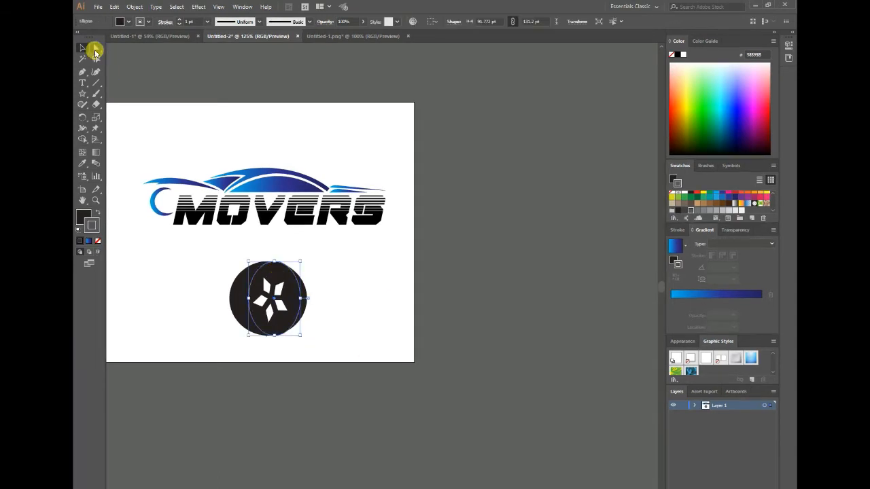
left_click(95, 50)
left_click(272, 262)
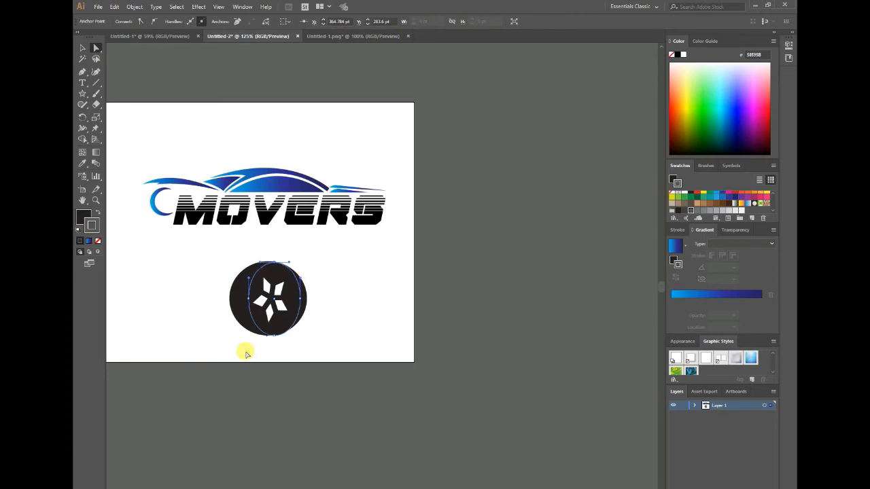
left_click(269, 335)
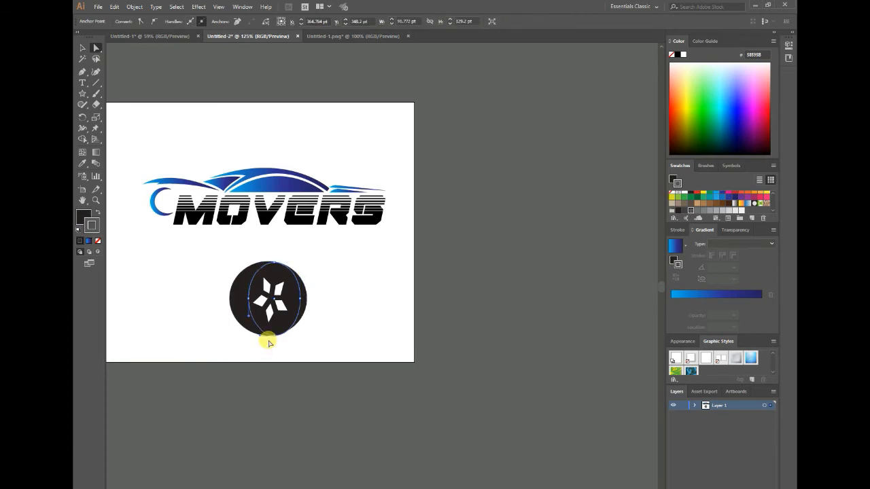
Try shifting the star within the wheel's front ellipse
left_click(280, 293)
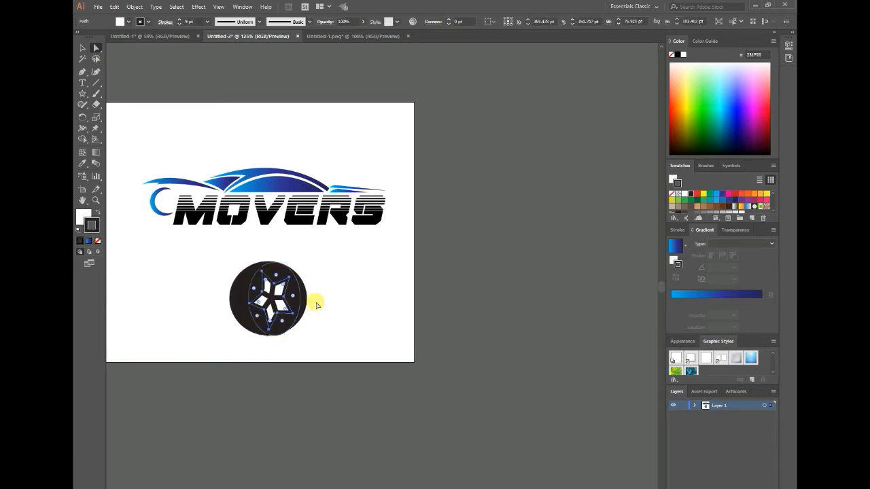
left_click(203, 281)
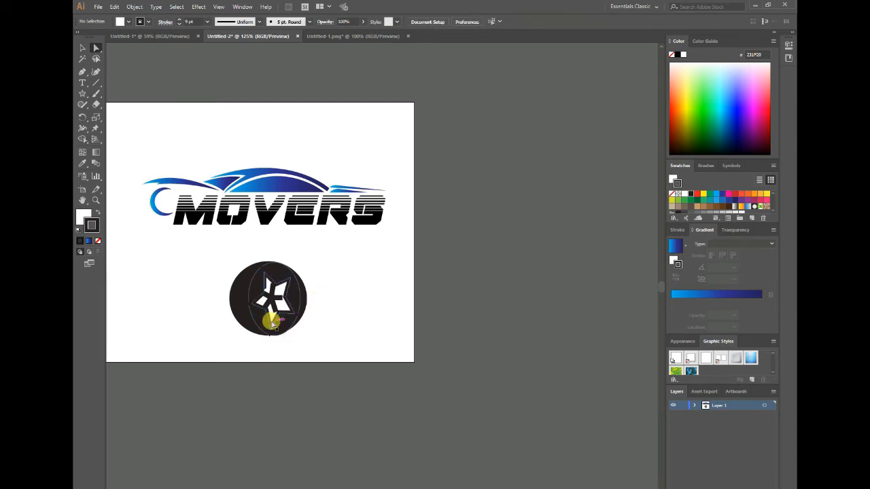
left_click(272, 323)
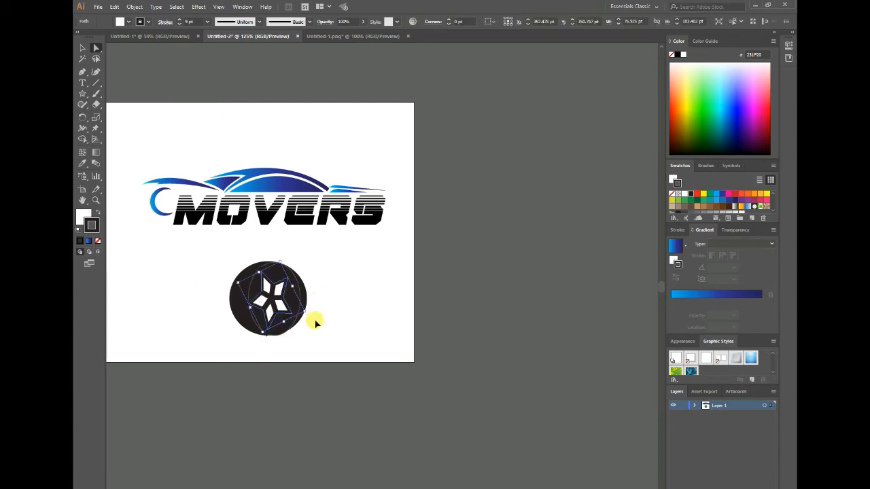
left_click(315, 323)
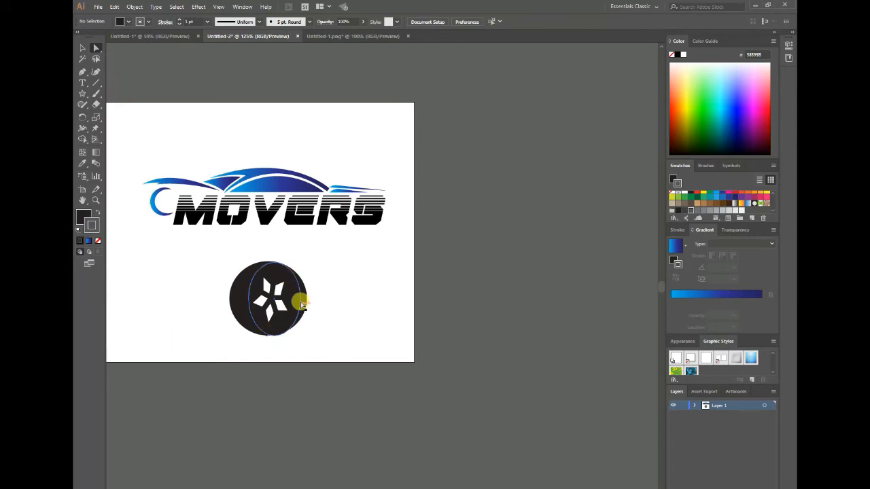
Move the back circle's right anchor left to meet the front ellipse's edge and shift its top anchor slightly left
left_click(301, 305)
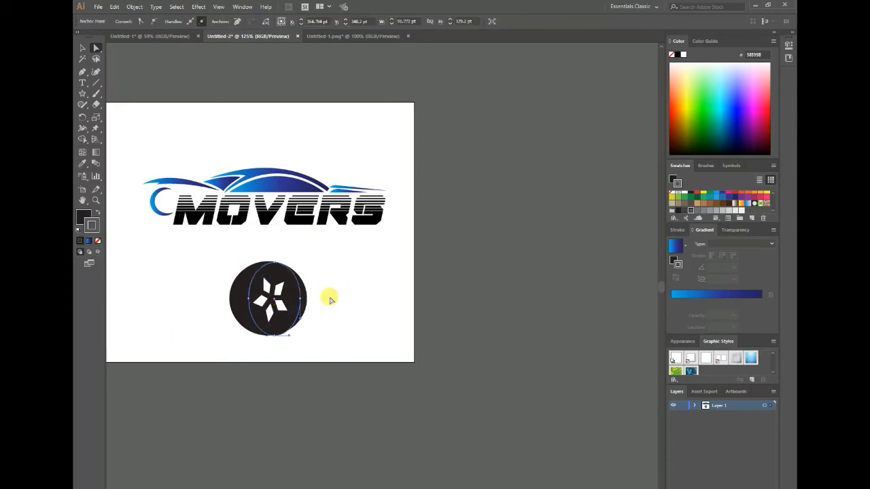
left_click(307, 299)
key("Left")
key("Left")
key("Left")
key("Left")
key("Left")
key("Left")
key("Left")
key("Left")
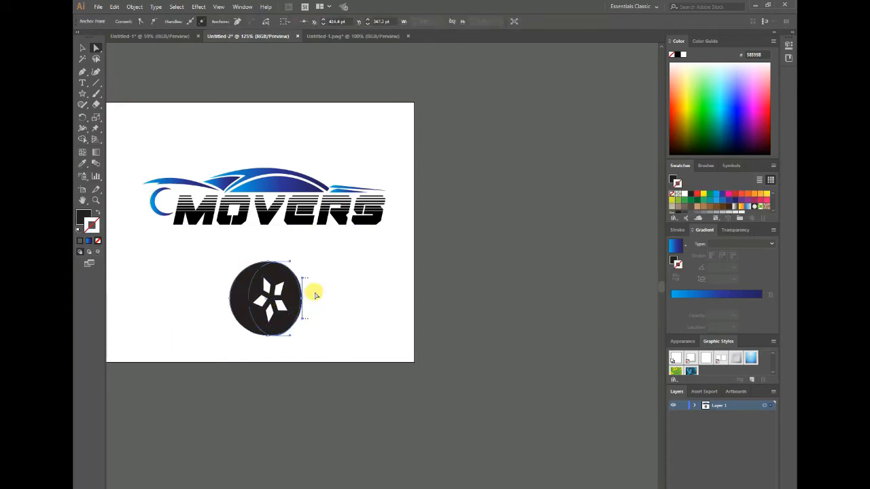
left_click(267, 262)
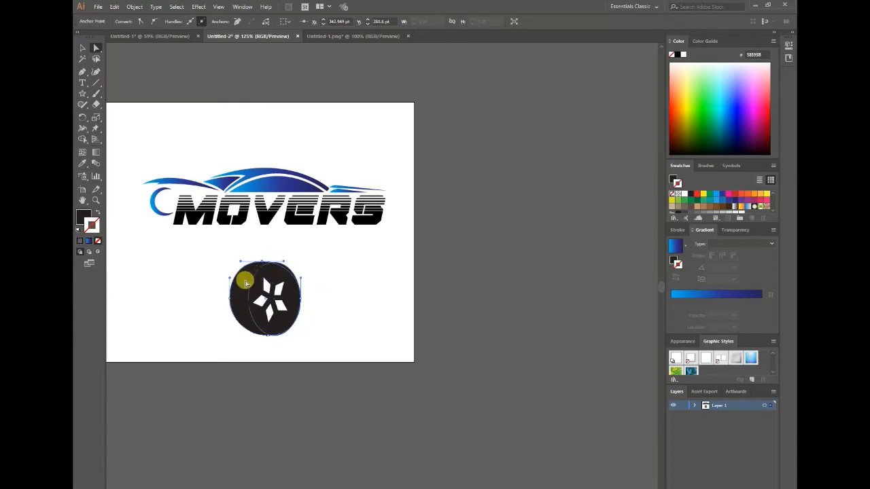
left_click(332, 286)
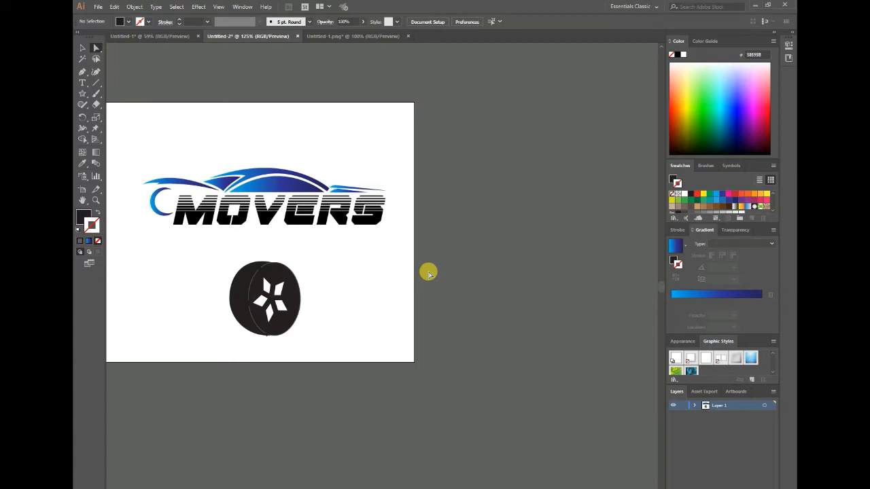
Select the front ellipse's top anchor and nudge it slightly further down inside the tyre's edge
left_click(266, 333)
left_click(269, 329)
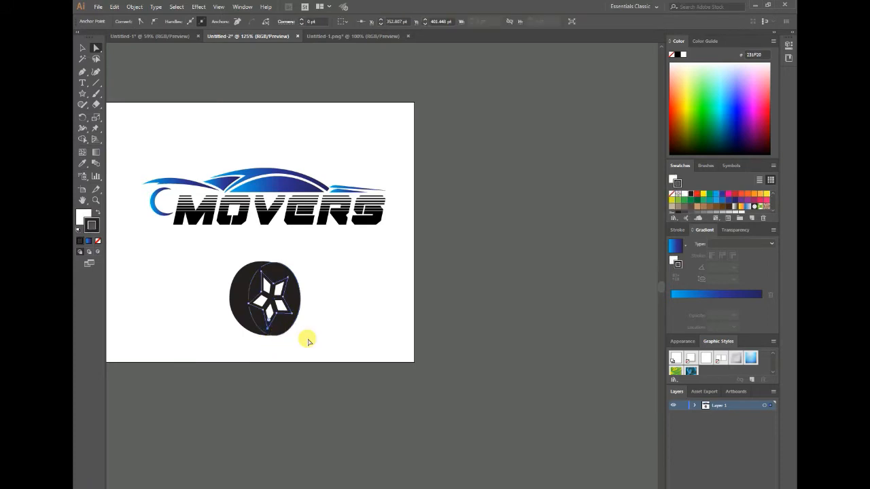
left_click(365, 298)
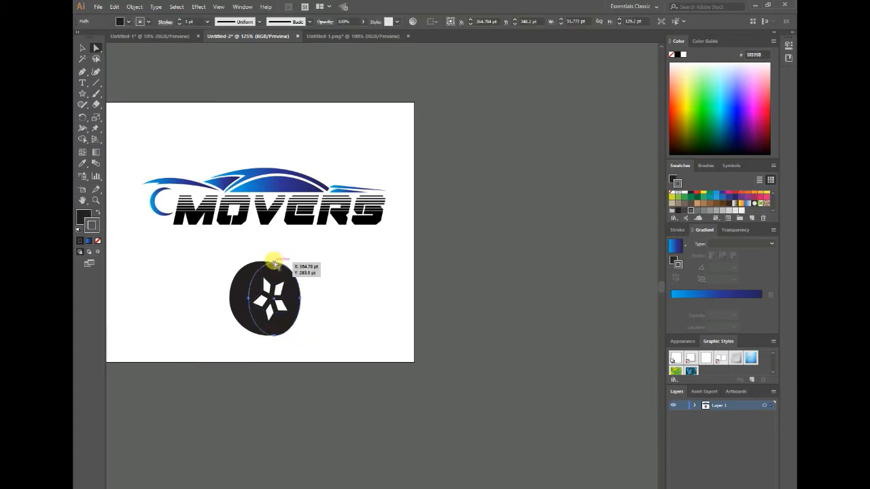
left_click(274, 263)
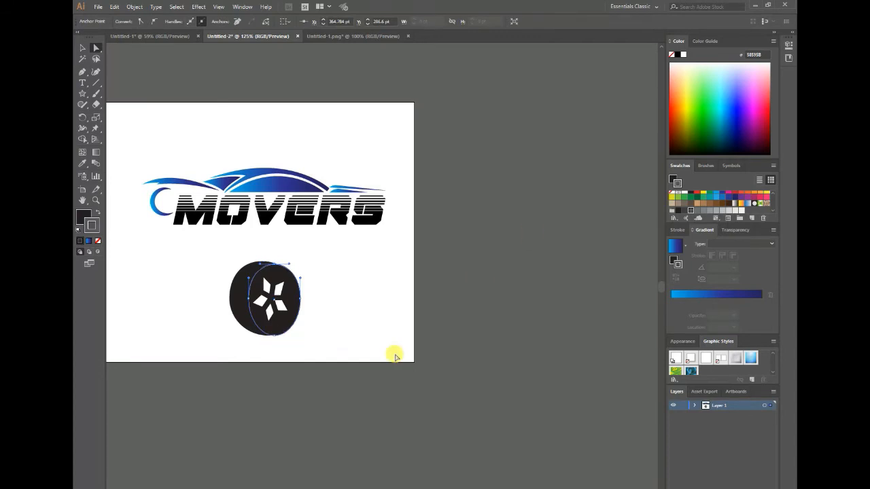
Use the Pen tool to fill between the tyre's back circle and front ellipse, starting with a vertical edge about 129 pt long
key("backslash")
left_click(95, 48)
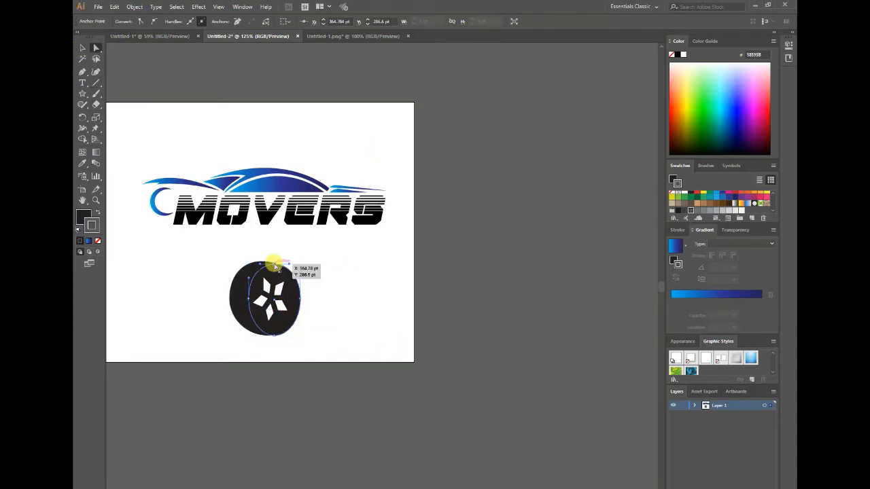
left_click(272, 335)
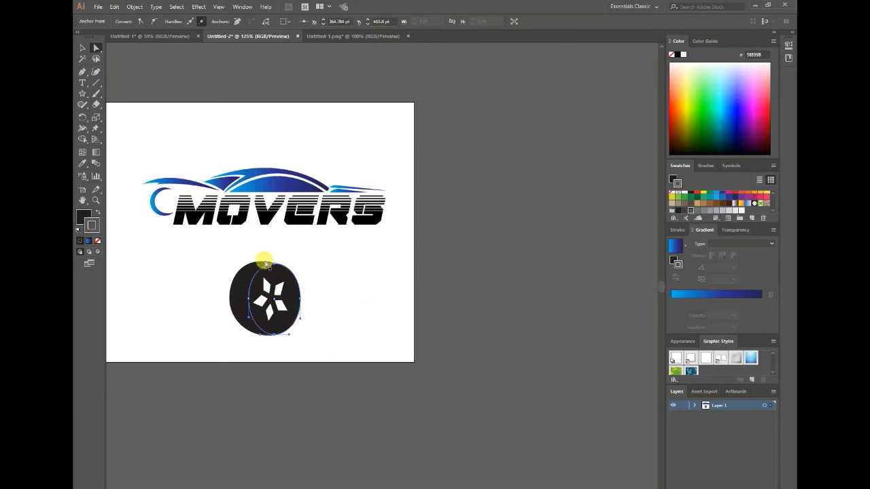
left_click(346, 305)
left_click(83, 71)
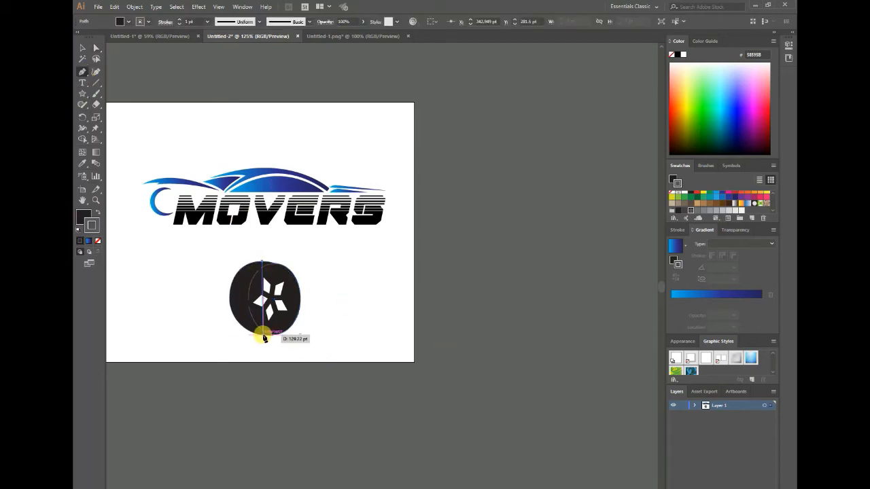
left_click_drag(263, 334, 305, 335)
key("v")
Try to scale the grouped tyre down from its corner, and undo the scaling
left_click(298, 292)
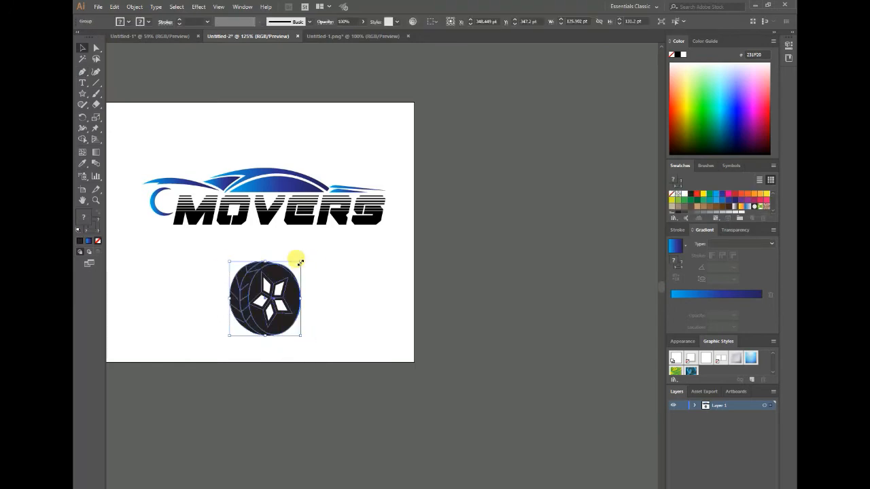
left_click_drag(300, 261, 256, 309)
left_click(268, 316)
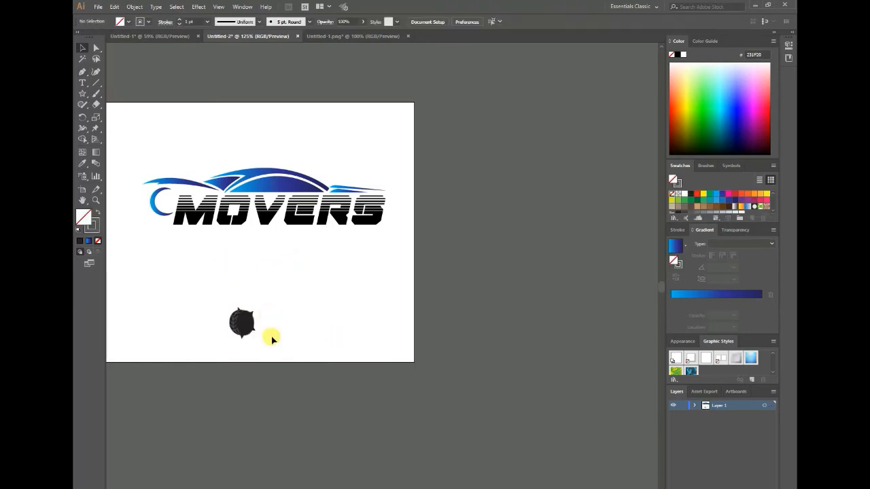
key("ctrl+z")
key("ctrl+z")
left_click(346, 305)
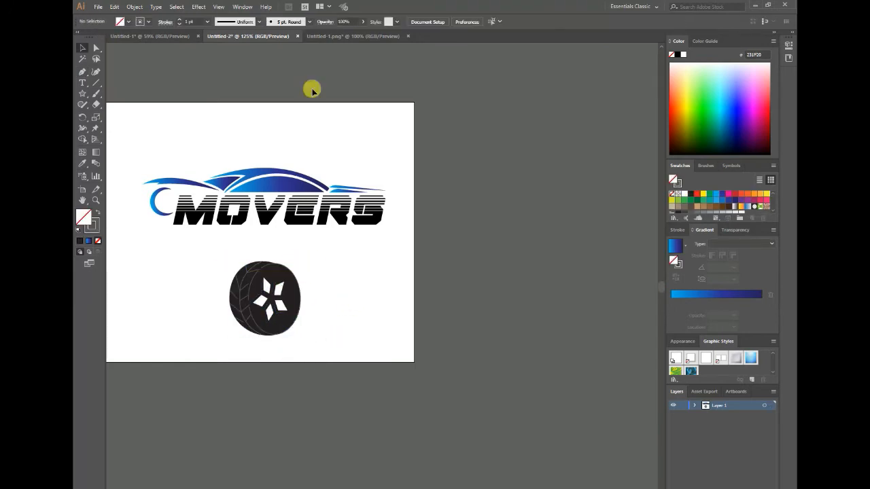
Ungroup the tyre artwork and scale the whole tyre down proportionally to about 69 by 72 pt
left_click_drag(233, 252, 285, 301)
right_click(290, 305)
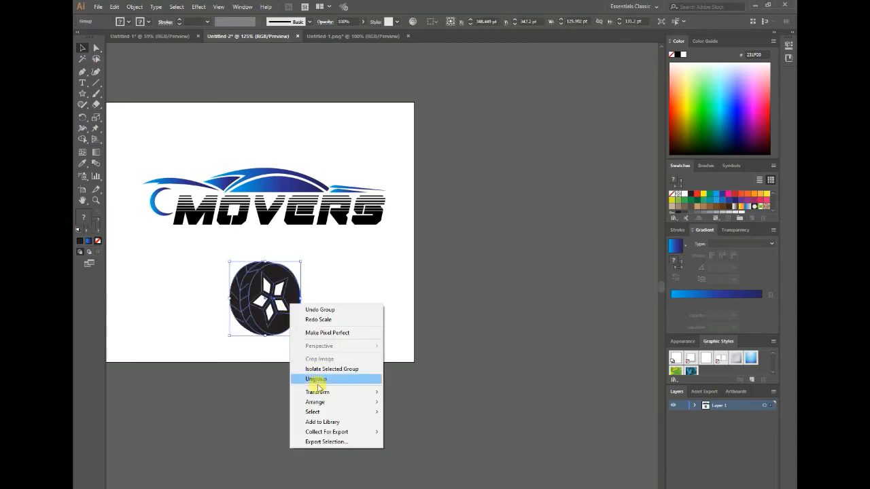
left_click(316, 380)
left_click(264, 268)
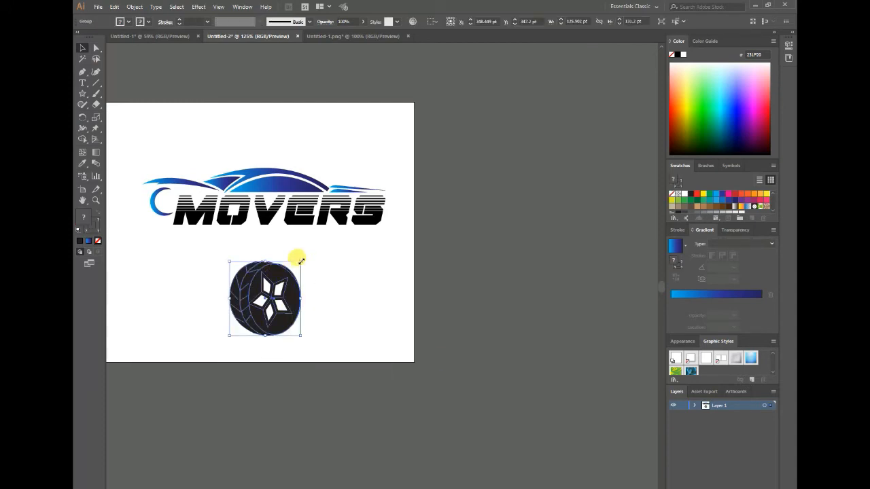
left_click_drag(301, 261, 268, 296)
left_click(294, 311)
Try the small tyre over the letter O in MOVERS
left_click(97, 47)
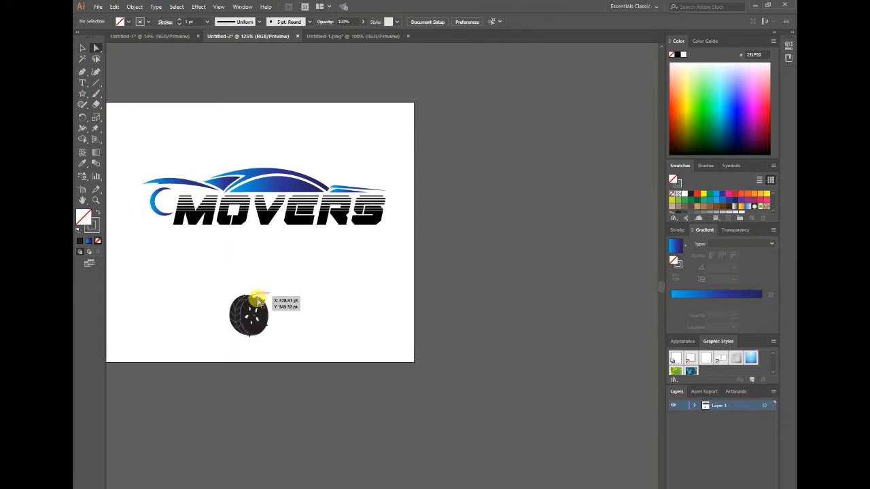
left_click(81, 48)
left_click_drag(249, 324, 233, 226)
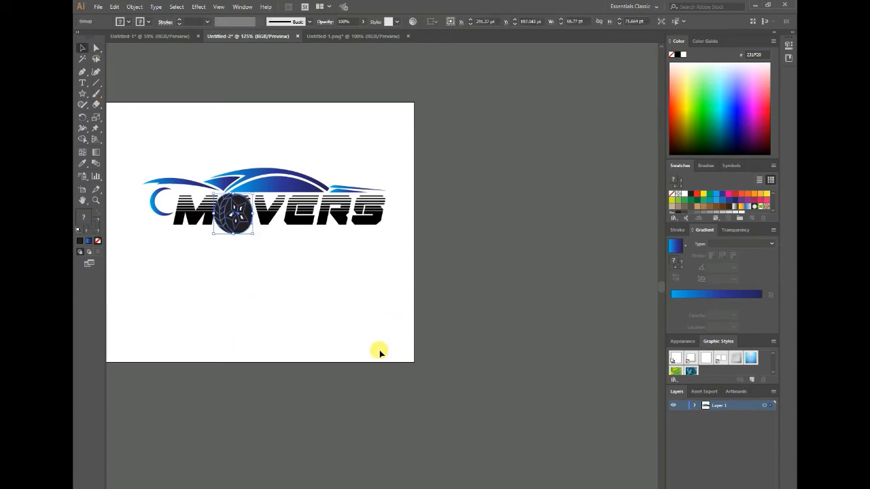
left_click(333, 330)
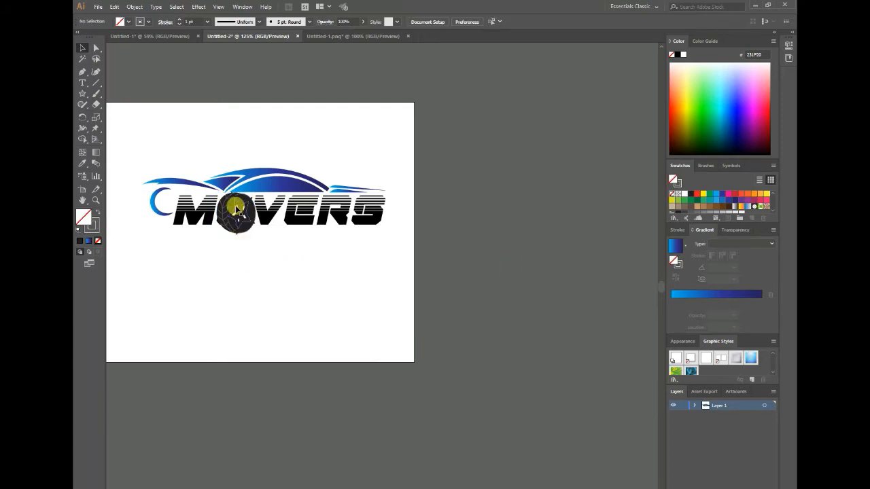
Move the tyre onto the empty area below the word MOVERS and scale it down slightly
left_click_drag(236, 210, 229, 261)
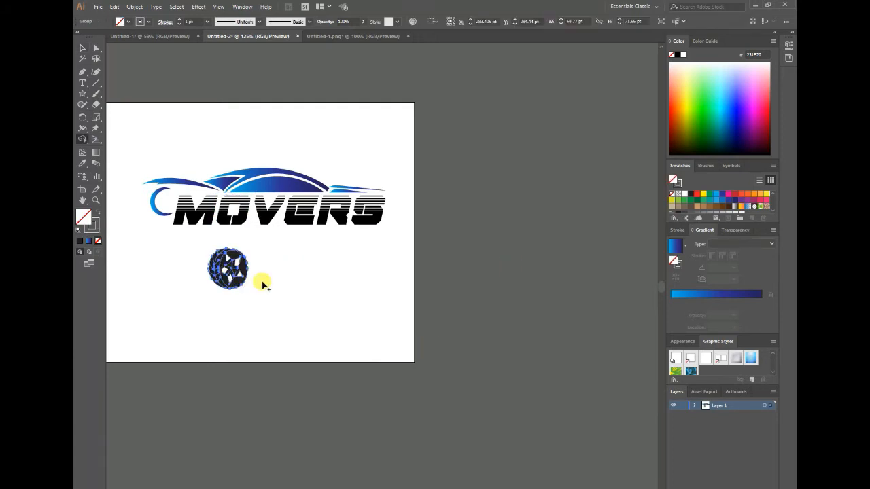
key("v")
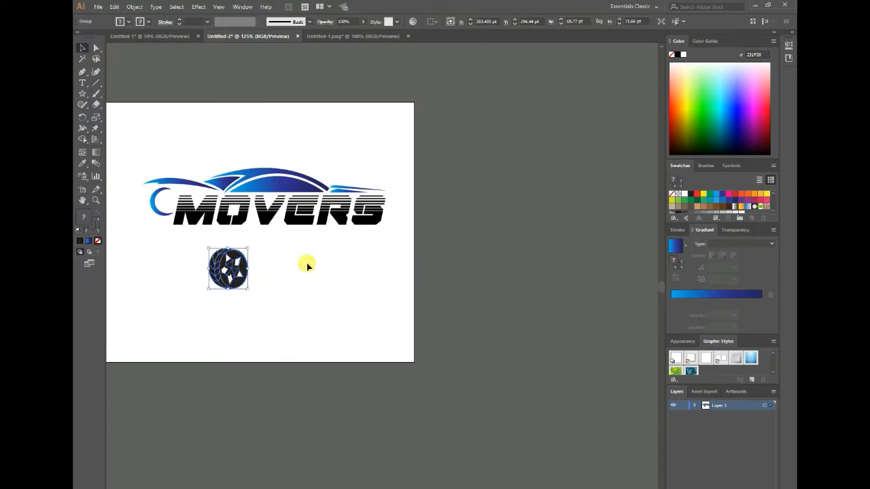
left_click_drag(247, 287, 240, 286)
left_click(240, 286)
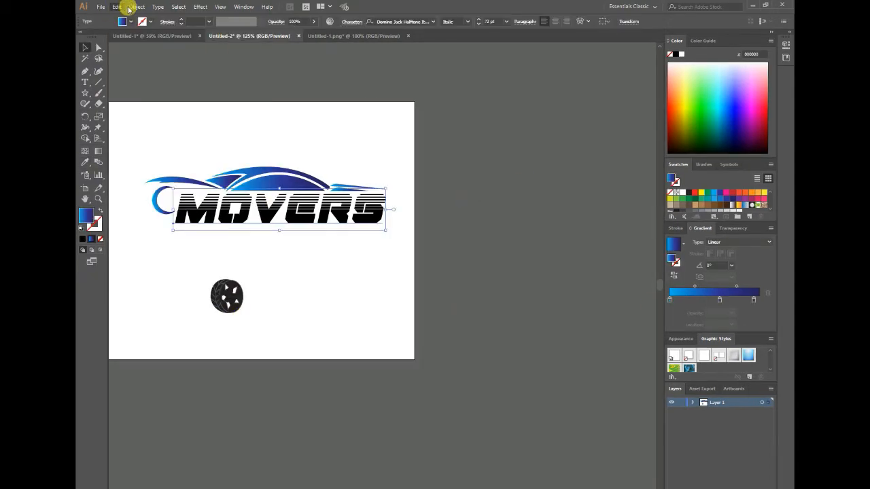
Expand the live text MOVERS into editable outlines
left_click(132, 6)
left_click(171, 111)
left_click(410, 287)
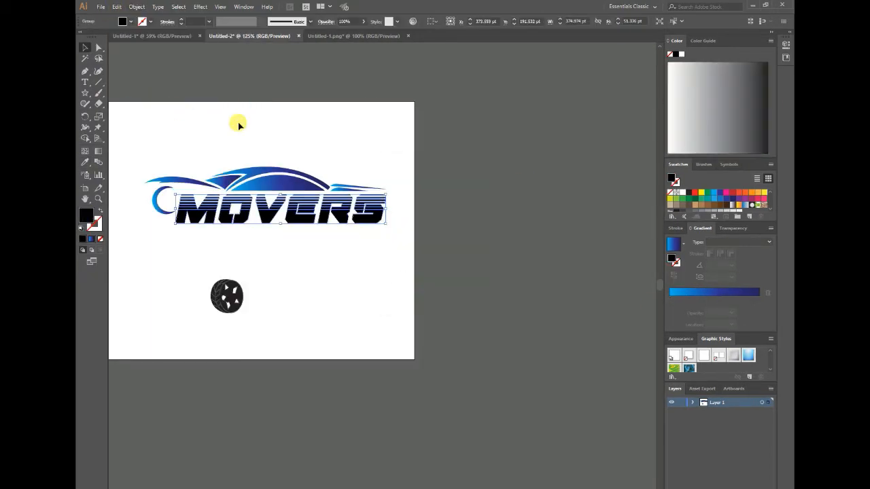
left_click(346, 276)
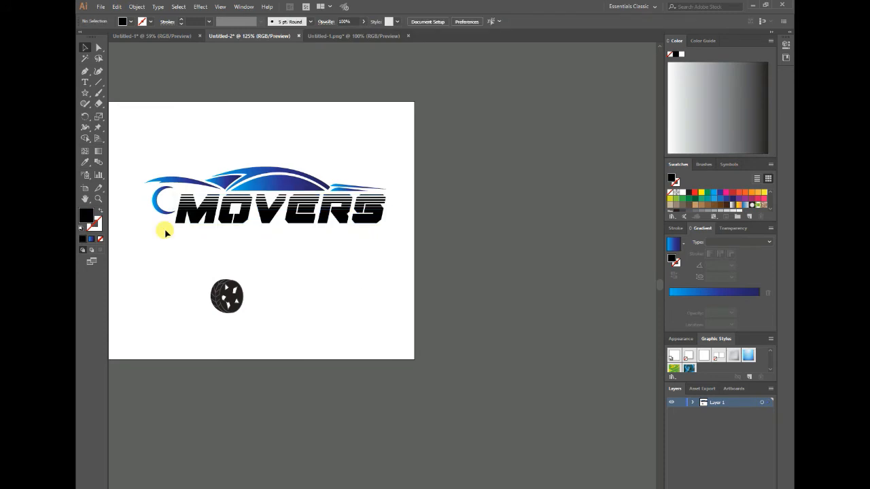
Check whether the expanded MOVERS letters can be selected individually, leaving the crescent beside them out of the selection
left_click_drag(164, 234, 393, 195)
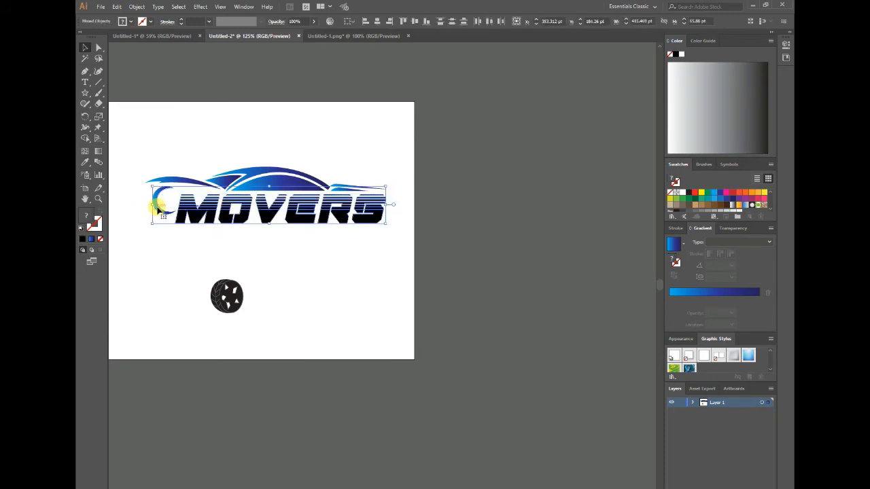
left_click(169, 214, "shift")
right_click(326, 219)
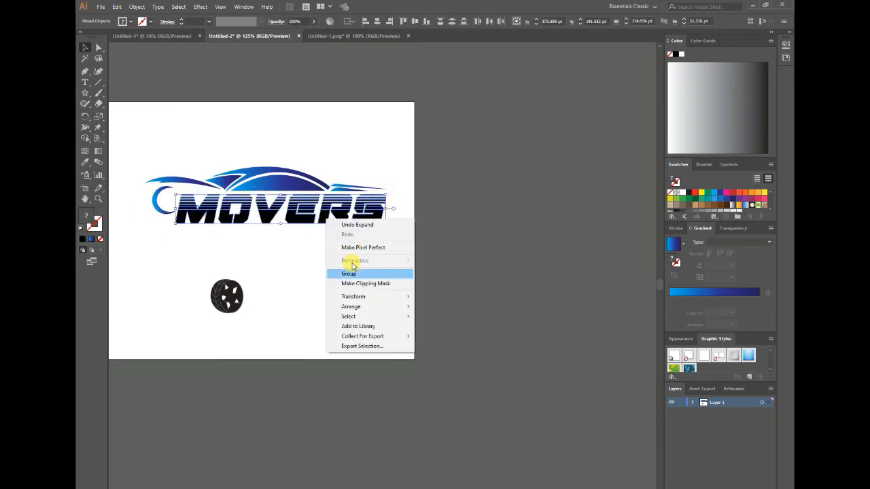
left_click(265, 216)
right_click(193, 204)
left_click(171, 105)
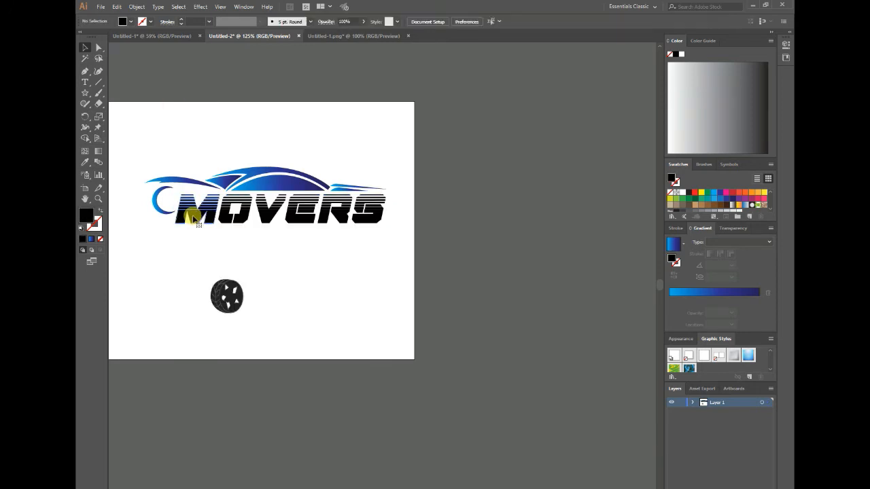
left_click(209, 216)
right_click(212, 210)
left_click(234, 279)
Delete the letter O from MOVERS and move the tyre into its place
left_click(229, 218)
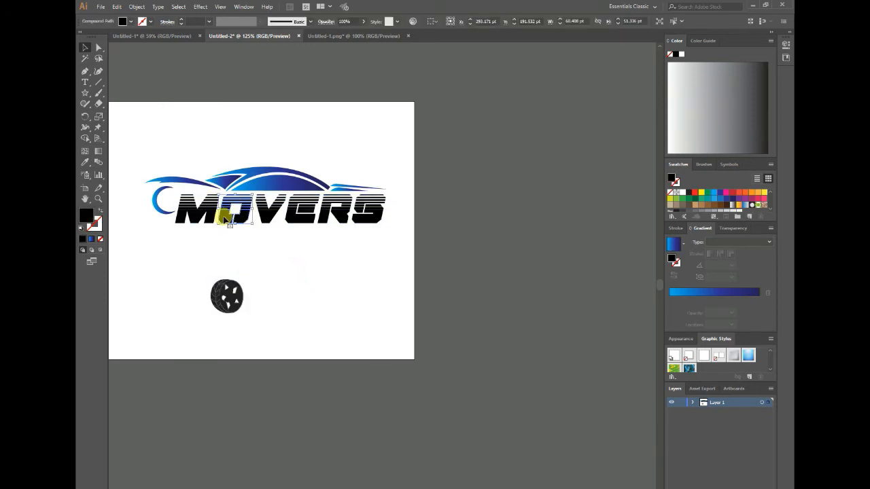
key("Delete")
left_click_drag(228, 297, 234, 218)
left_click(331, 308)
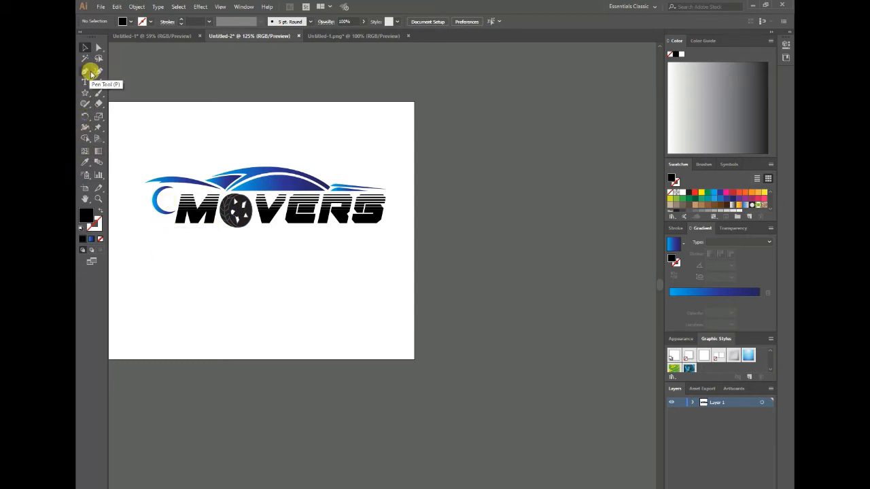
Draw a sample rectangle about 73 pt wide in the empty area below the logo
left_click_drag(85, 93, 114, 93)
left_click_drag(227, 297, 268, 326)
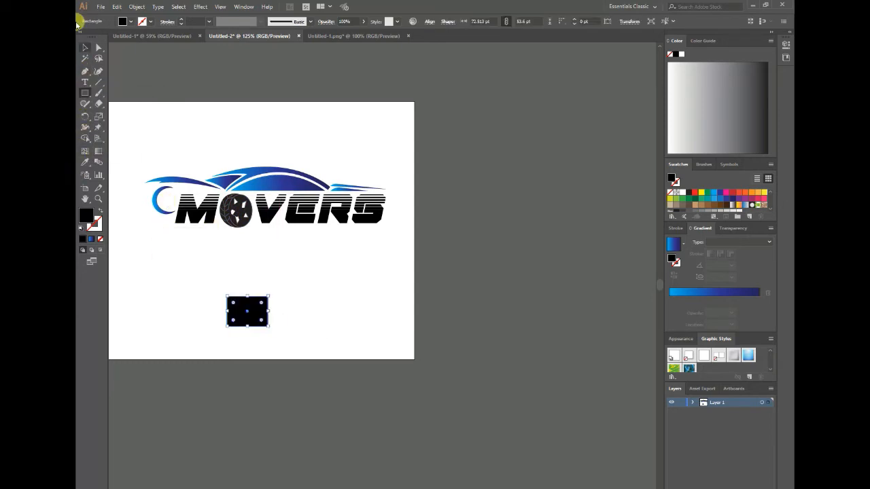
key("v")
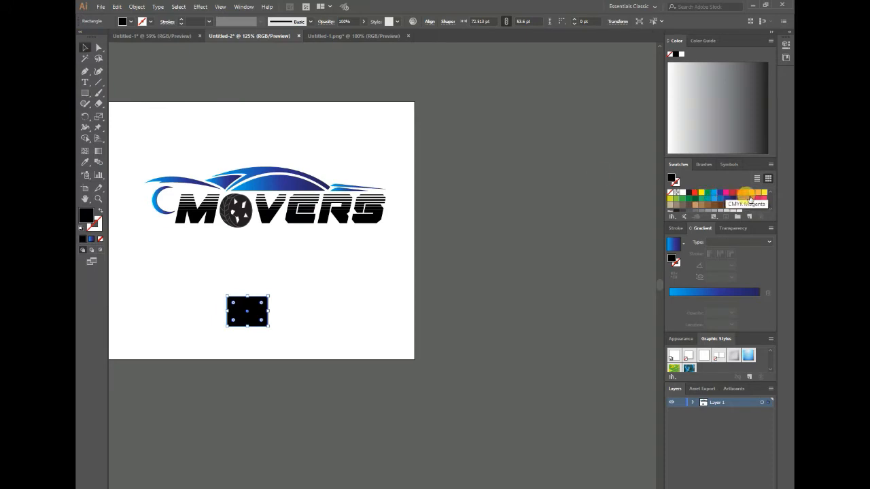
Fill the sample rectangle with a two-stop linear gradient running from purple 92278F to bright blue
left_click(706, 297)
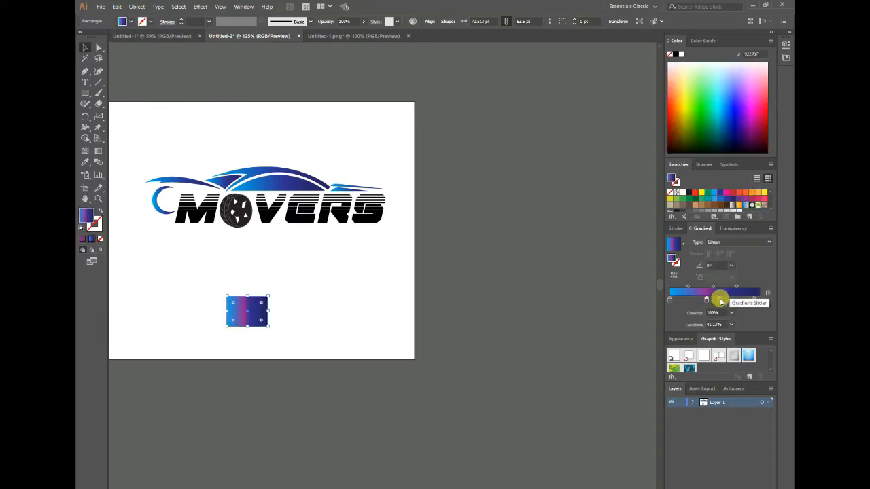
left_click_drag(720, 299, 717, 317)
left_click_drag(669, 299, 707, 316)
left_click(670, 300)
left_click(753, 300)
left_click(732, 103)
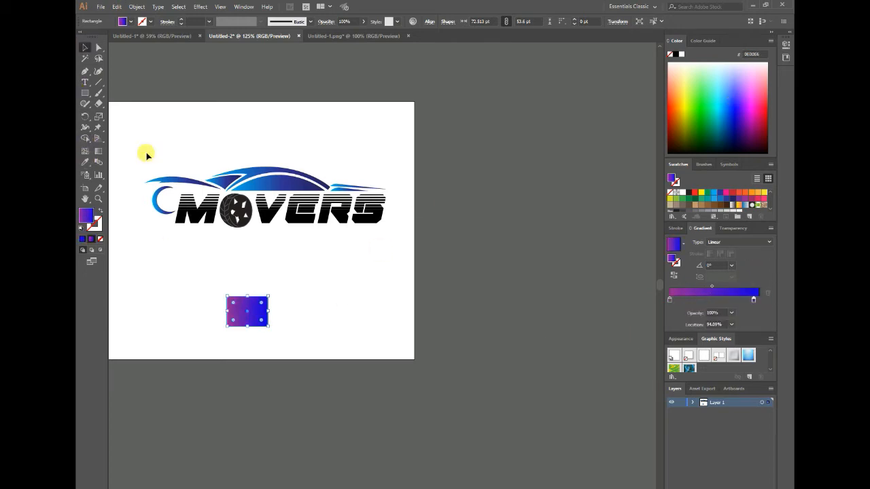
Apply the sample rectangle's purple-to-blue gradient to all the car body shapes and the crescent with the Eyedropper
left_click_drag(144, 151, 401, 186)
left_click(85, 162)
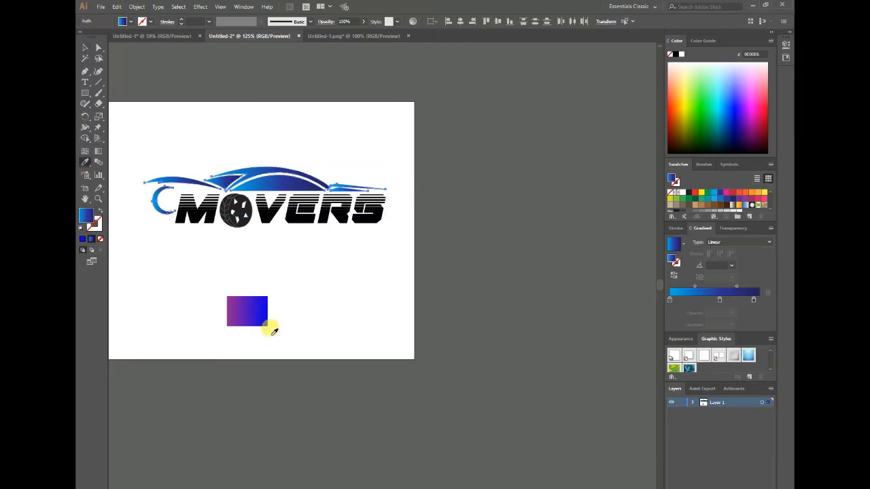
left_click(250, 300)
Apply the sample rectangle's gradient to the letter M and the adjoining crescent with the Eyedropper
left_click(85, 47)
left_click_drag(169, 233, 213, 193)
left_click(86, 163)
left_click(243, 300)
Apply the sample rectangle's gradient to the letters VERS with the Eyedropper
left_click(84, 47)
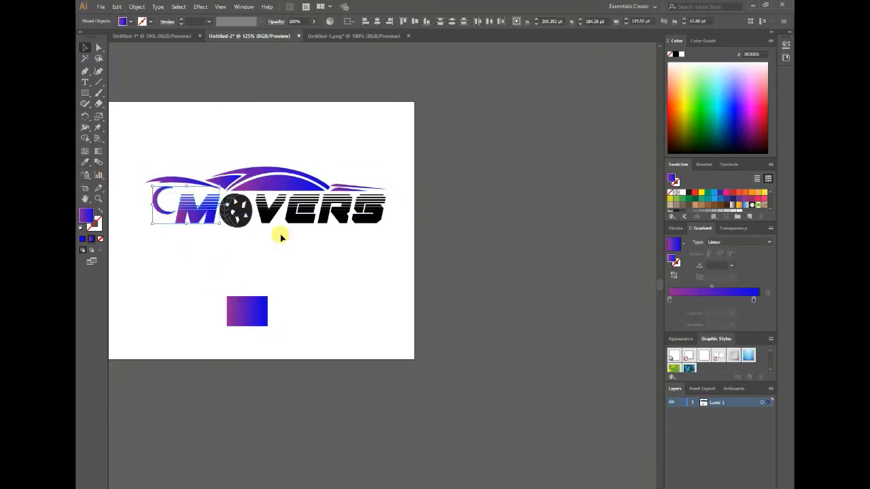
left_click_drag(280, 234, 412, 187)
left_click(85, 162)
left_click(248, 312)
left_click(84, 47)
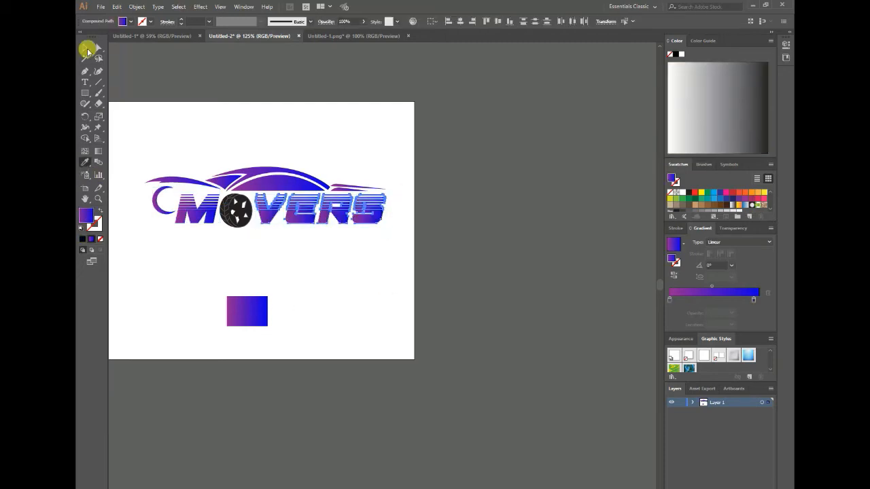
left_click(586, 293)
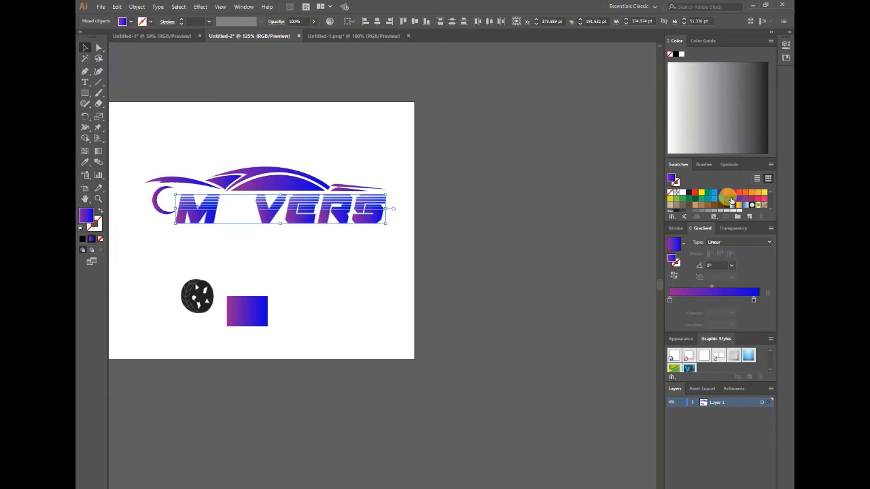
Fill the letters M and VERS with the solid dark magenta swatch 9E1F63
left_click(732, 200)
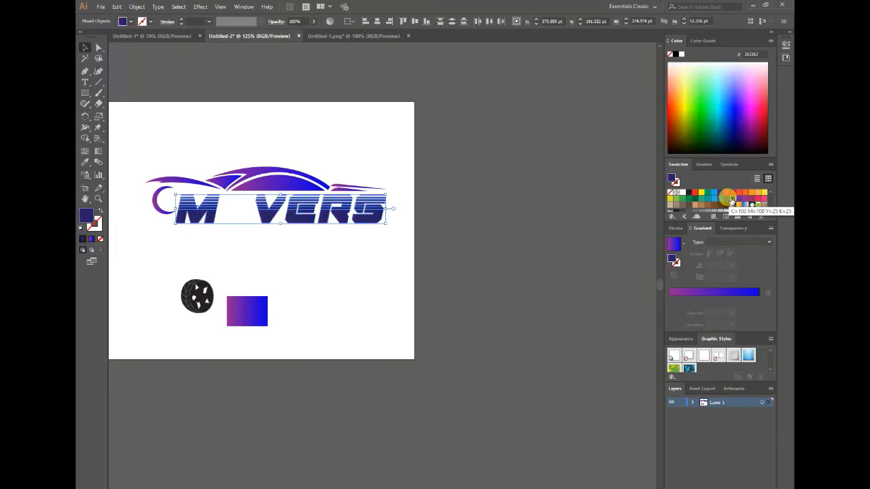
left_click(750, 202)
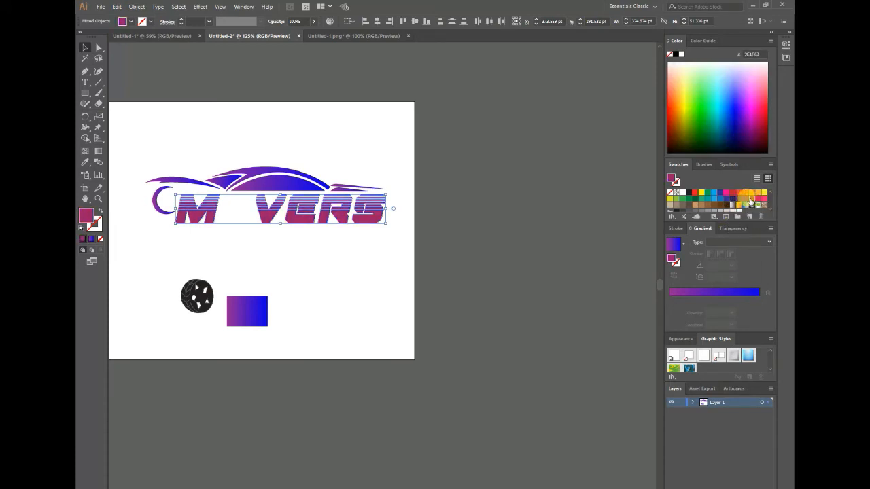
left_click(300, 292)
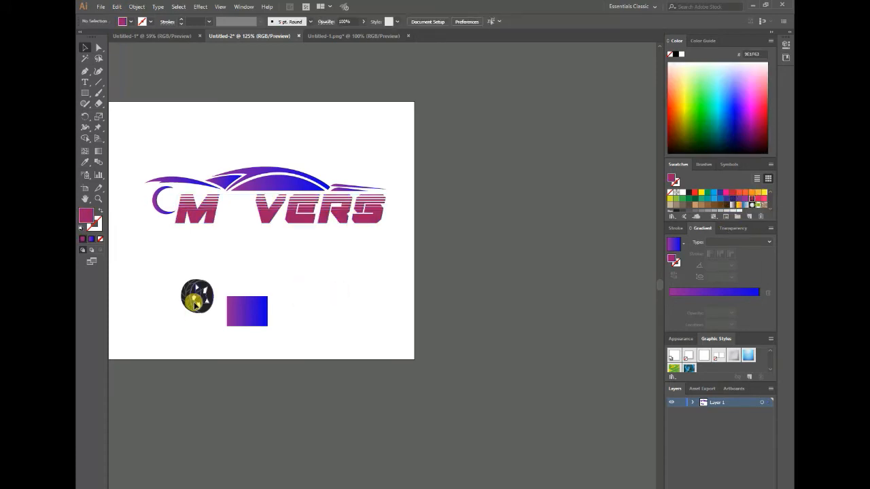
Move the tyre back into the gap between M and VERS and delete the sample gradient rectangle
left_click_drag(196, 303, 230, 215)
left_click(344, 281)
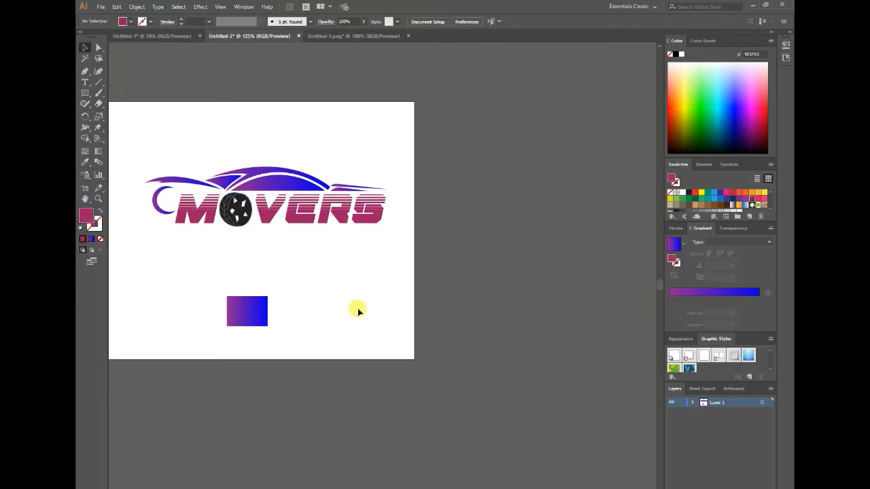
left_click_drag(245, 287, 273, 332)
key("Delete")
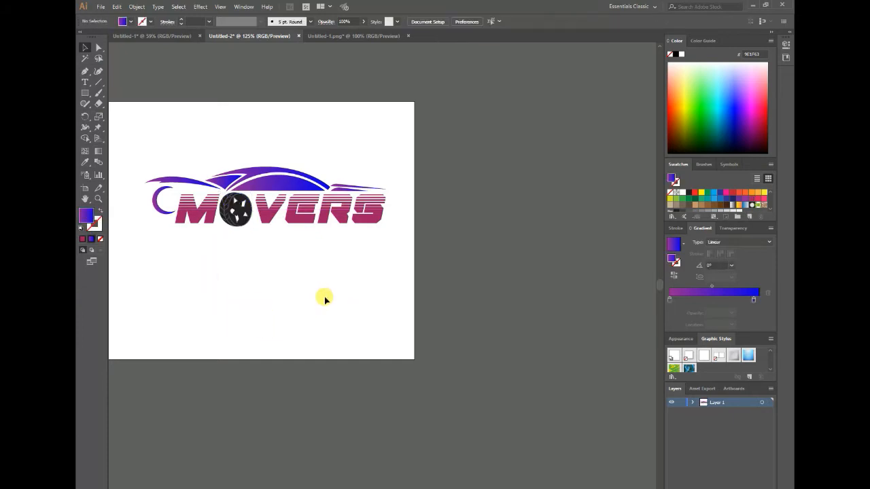
left_click_drag(302, 291, 381, 302)
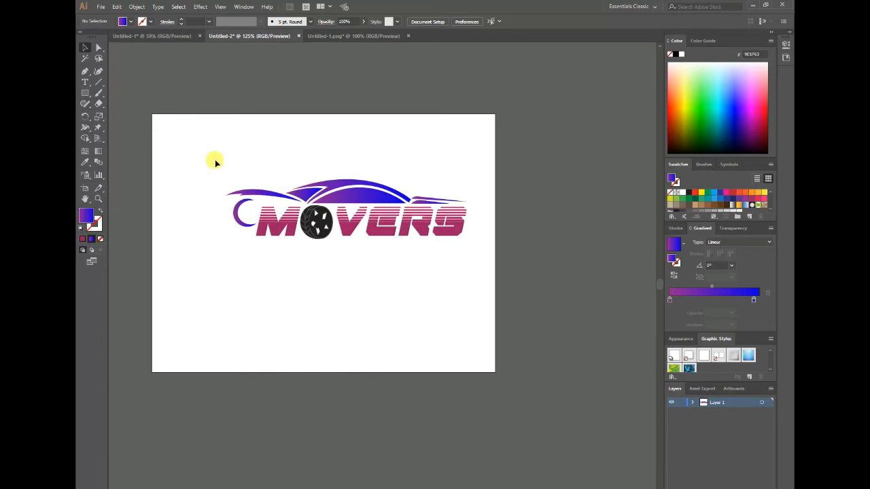
Clear the tyre's inner rim details with the Shape Builder to leave a white star-shaped opening
left_click(322, 224)
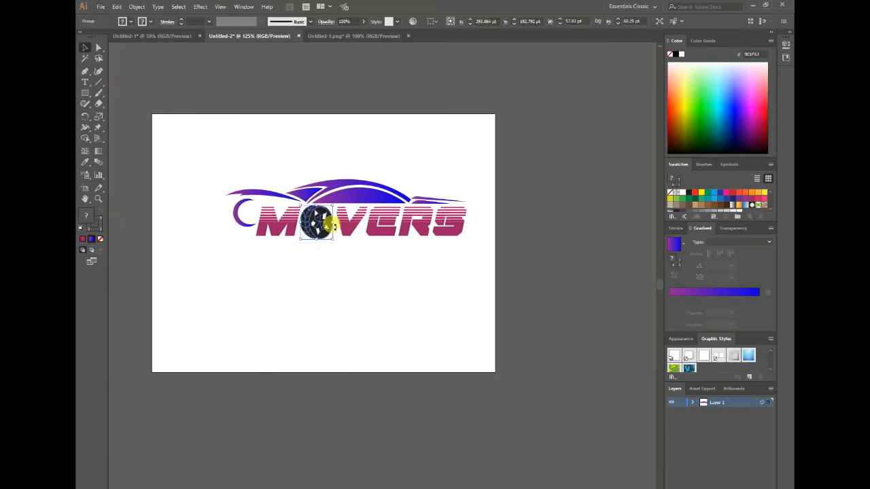
left_click(85, 137)
left_click(319, 222)
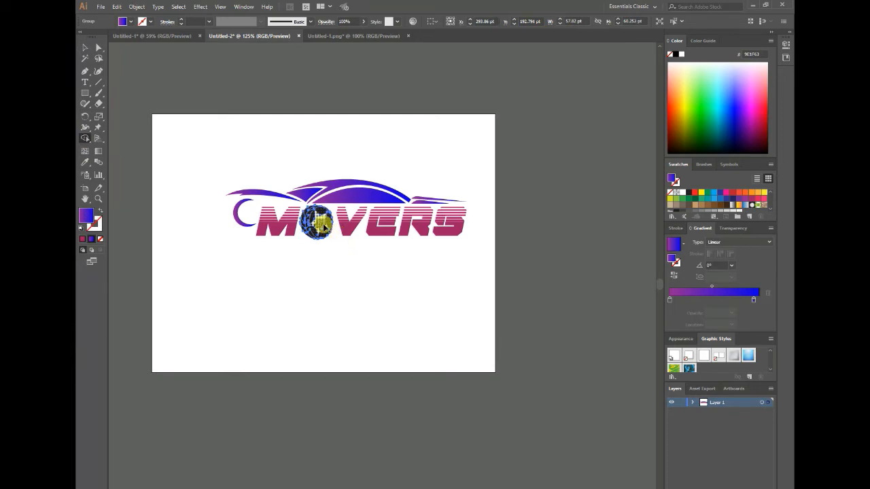
key("v")
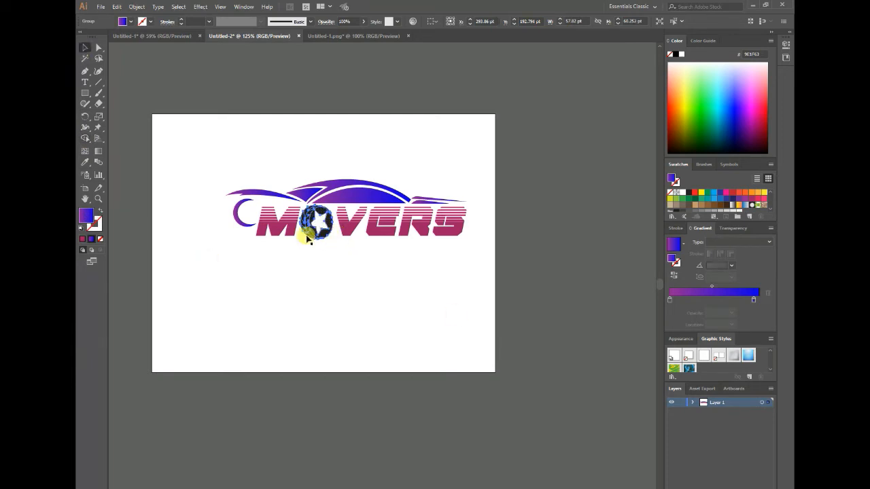
left_click(480, 435)
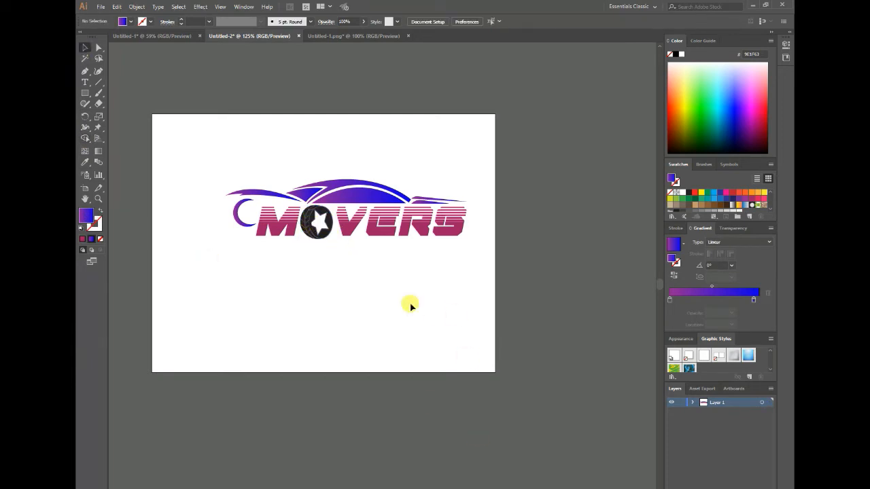
Draw a diagonal line about 10.8 pt wide and 8.2 pt high inside the star opening and stroke it with black 231F20
left_click(98, 81)
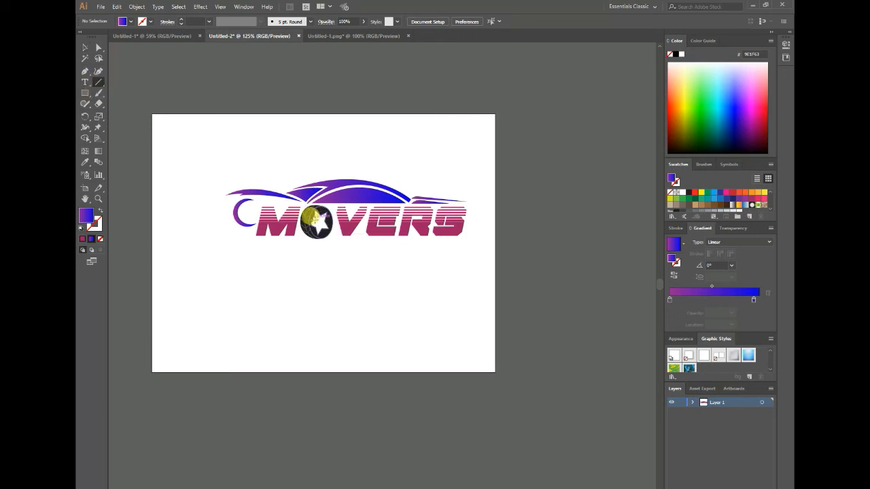
left_click_drag(311, 213, 318, 219)
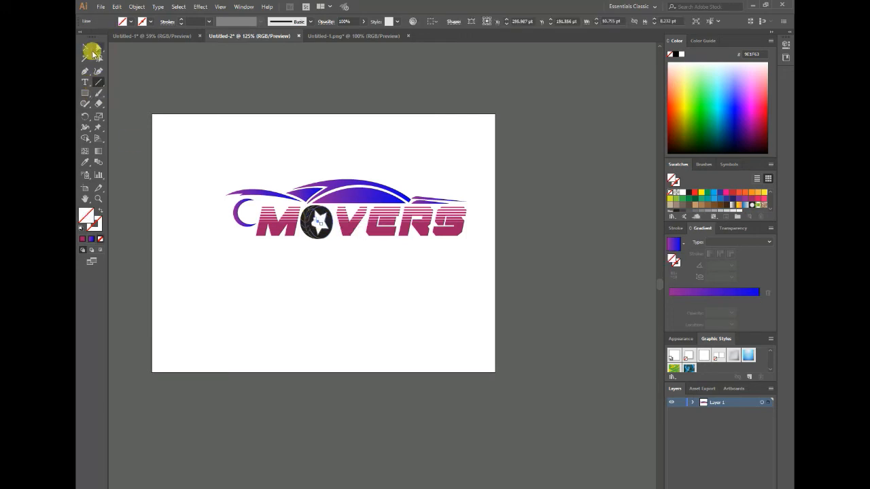
left_click(93, 224)
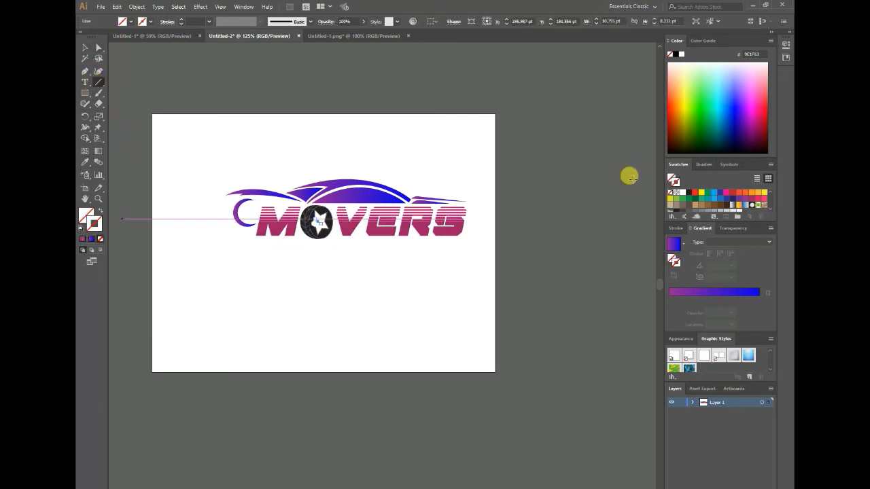
left_click(687, 193)
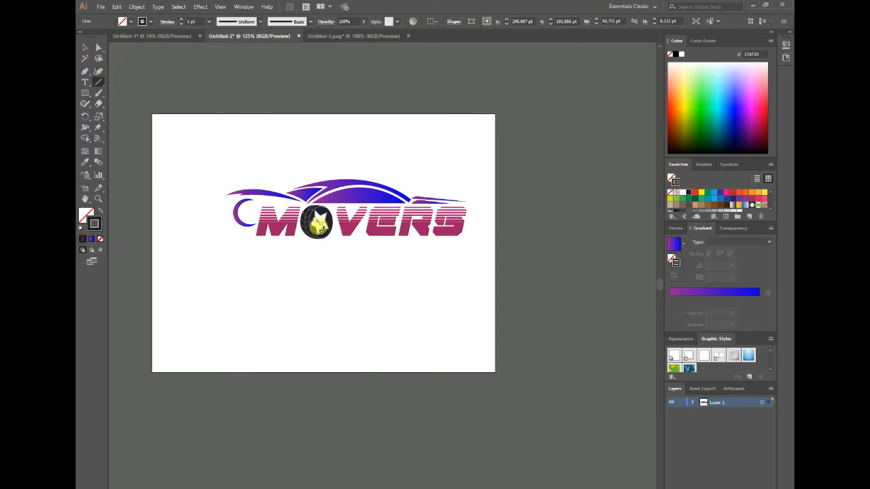
Draw further black spoke lines from the star's centre out to its other inner corners
left_click(98, 199)
left_click(322, 225)
left_click(324, 226)
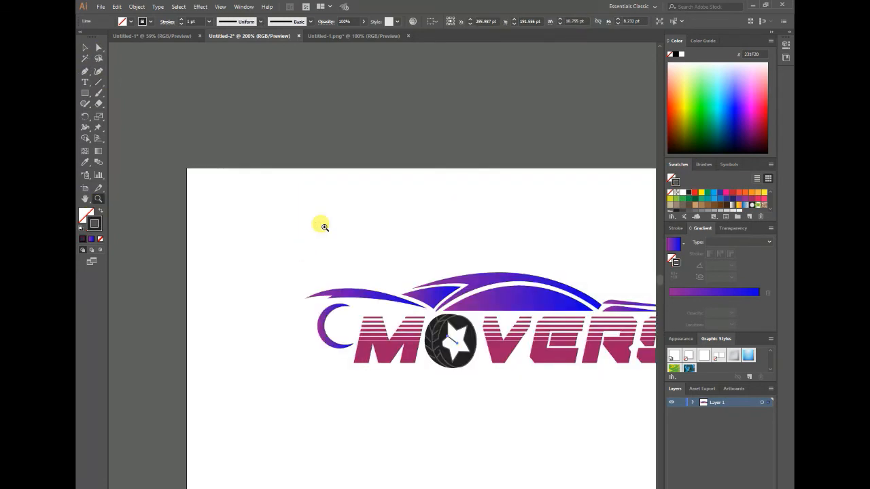
left_click(324, 227)
left_click_drag(568, 342, 368, 179)
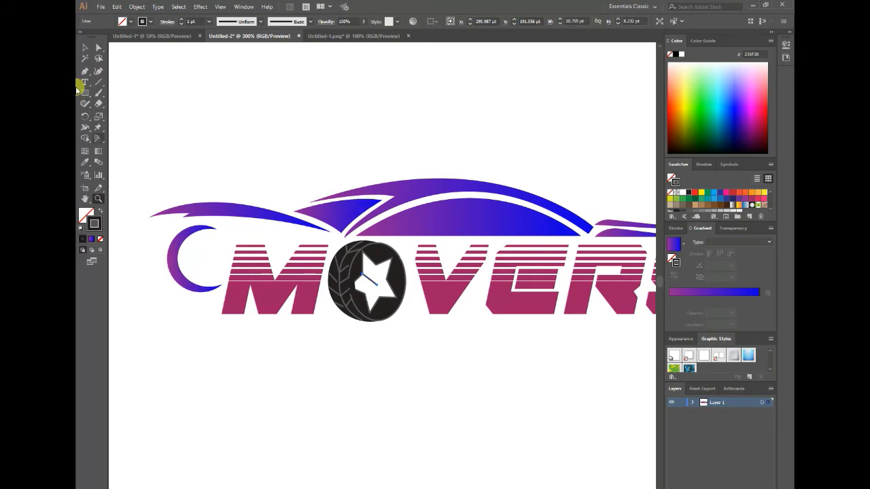
left_click(98, 81)
left_click_drag(375, 283, 378, 294)
left_click(84, 47)
left_click(100, 82)
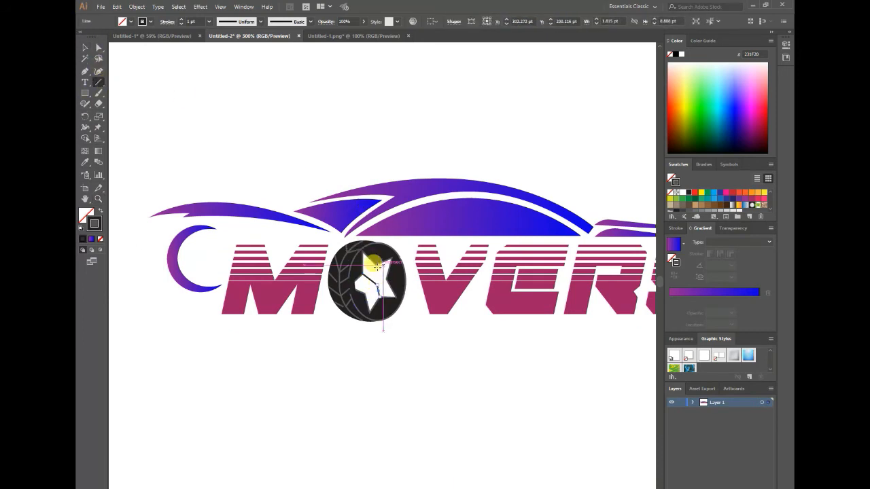
mouse_move(376, 263)
left_mouse_down()
mouse_move(377, 285)
mouse_move(383, 280)
mouse_move(371, 278)
left_mouse_up()
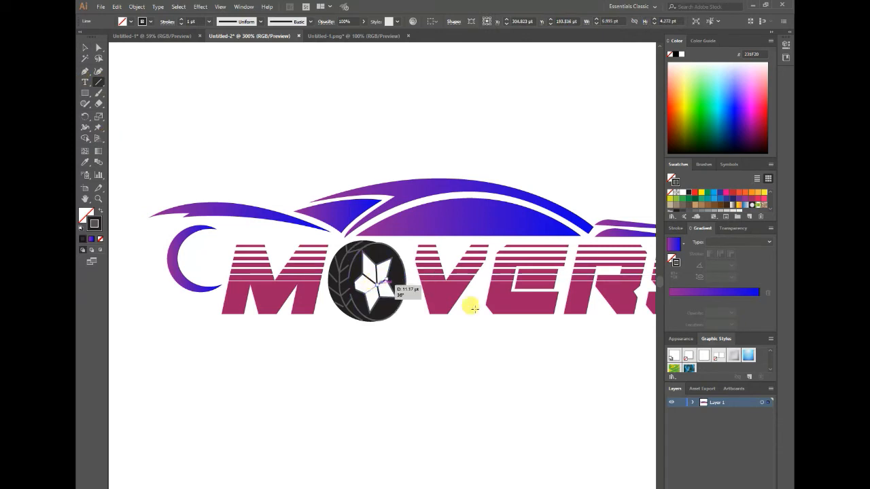
Ungroup the tyre and release the compound path of its star-cut wheel face
left_click(99, 47)
left_click(349, 292)
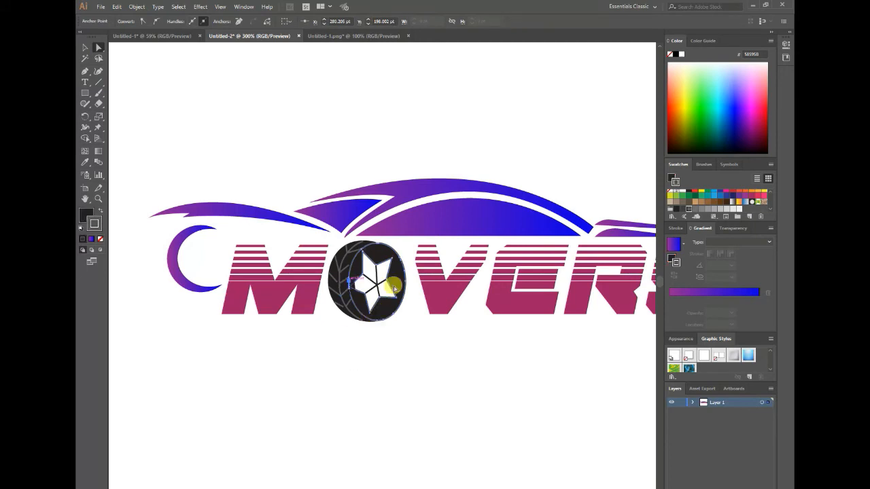
left_click(391, 285)
key("v")
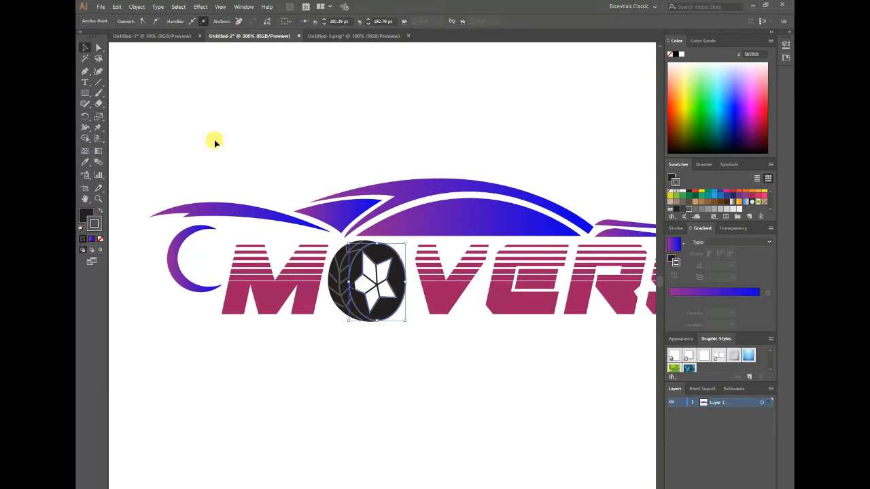
left_click(395, 358)
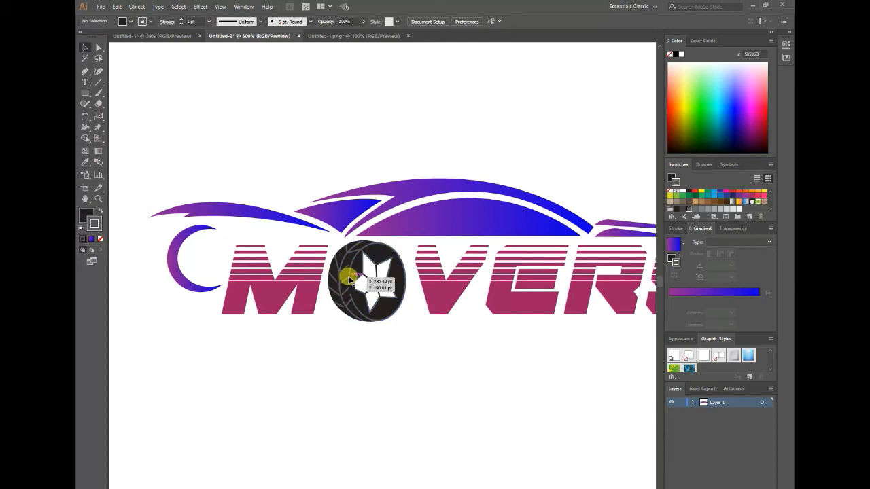
left_click(348, 279)
right_click(365, 287)
left_click(388, 363)
left_click(360, 277)
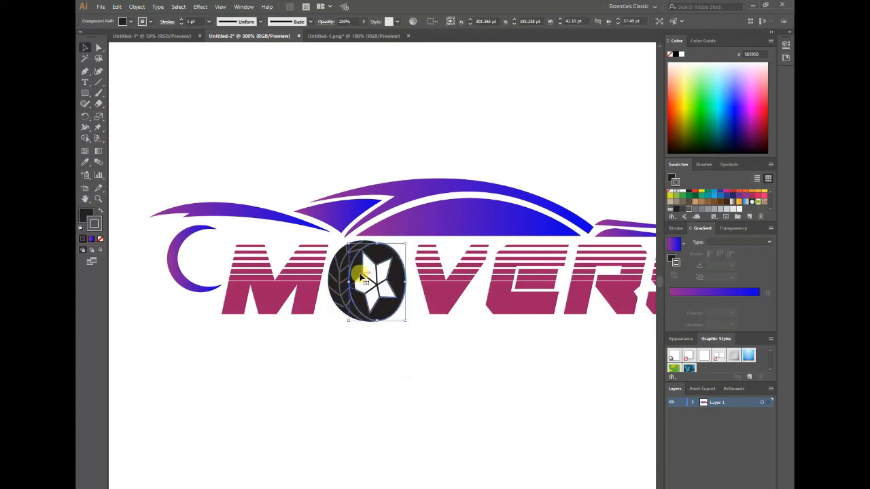
right_click(361, 276)
left_click(367, 326)
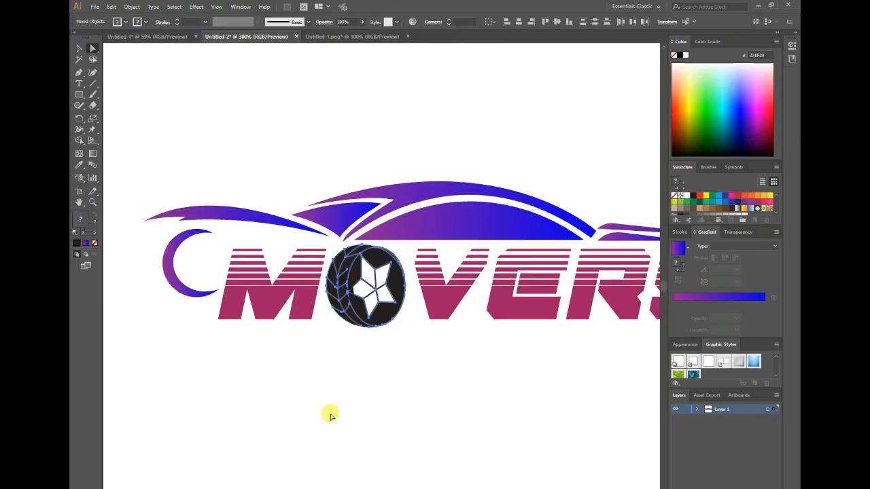
left_click(330, 415)
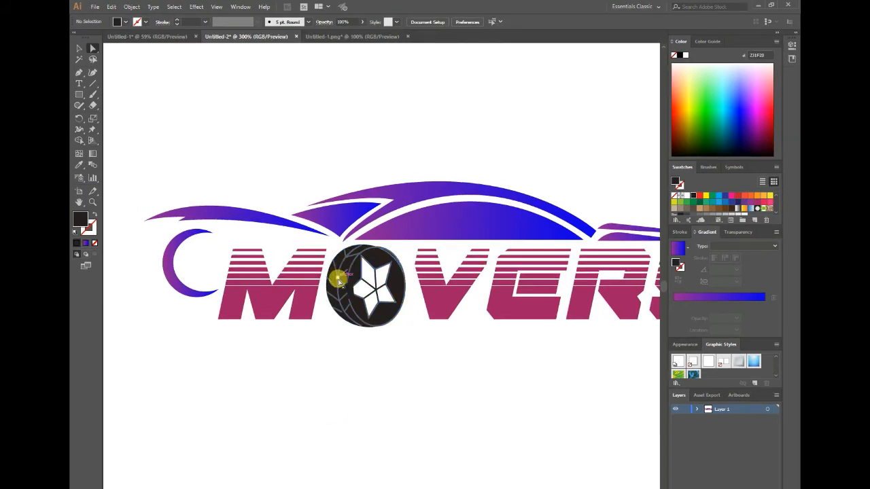
Reshape a groove line in the middle of the tyre tread by moving its anchor points upward
left_click(338, 277)
left_click(339, 277)
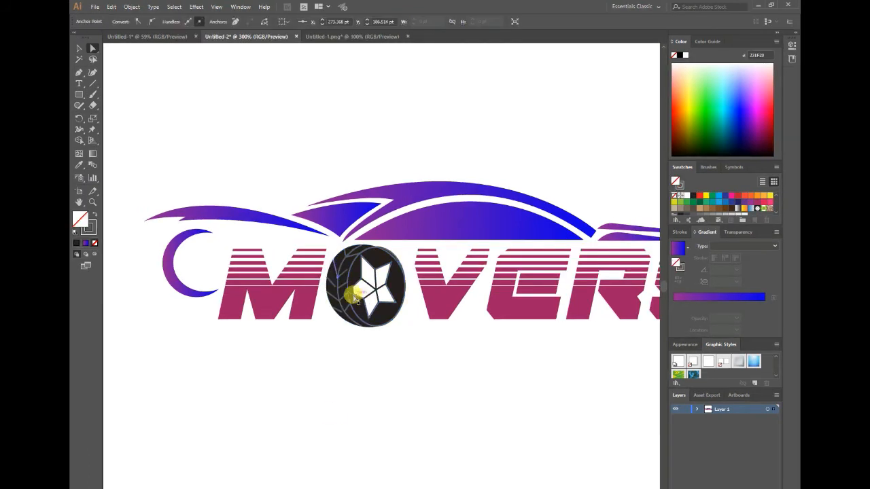
left_click_drag(335, 282, 338, 275)
key("ctrl+z")
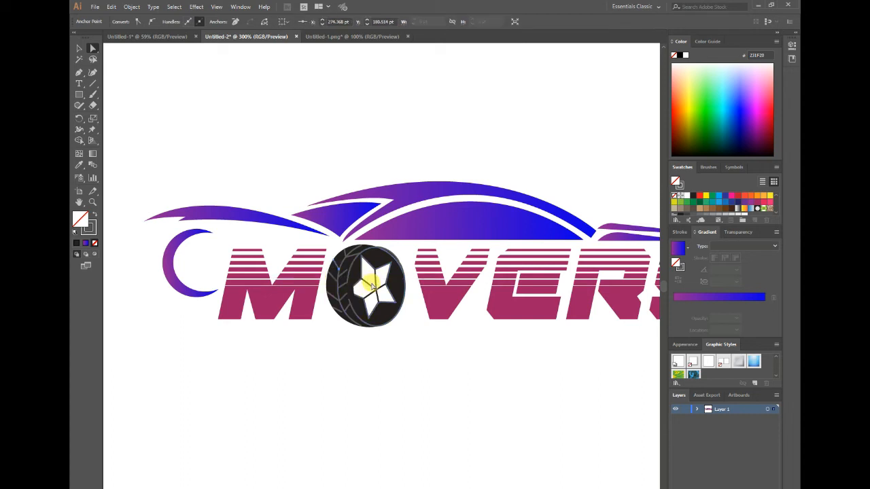
left_click(338, 292)
left_click(345, 287)
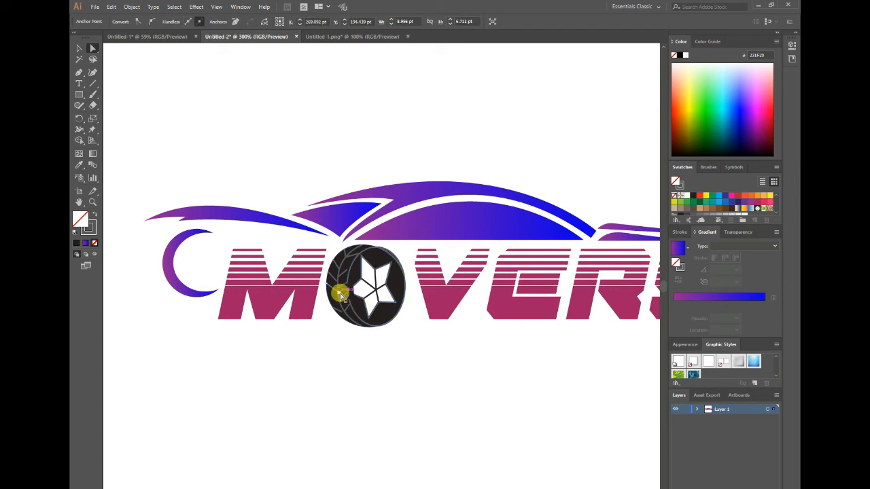
Reposition the anchor points of the remaining middle and lower tread grooves to even out the tread pattern
left_click(337, 312)
left_click_drag(337, 312, 334, 294)
key("Left")
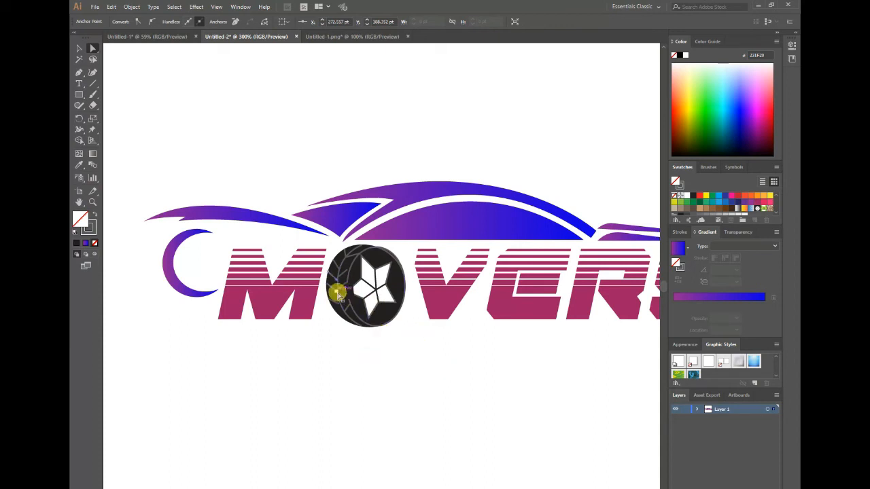
left_click(434, 391)
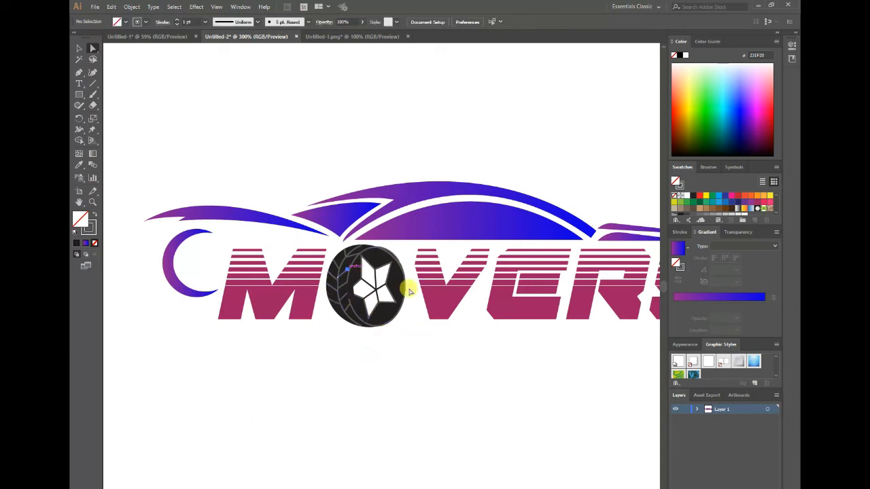
left_click(410, 290)
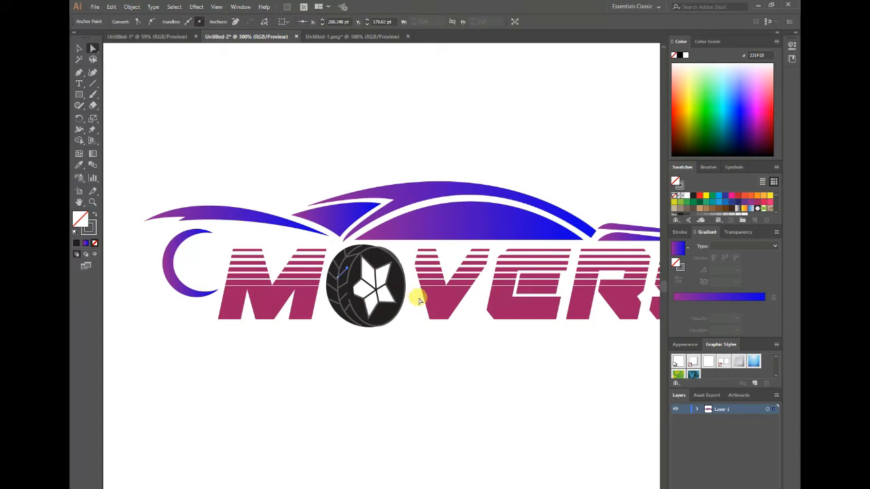
left_click(338, 279)
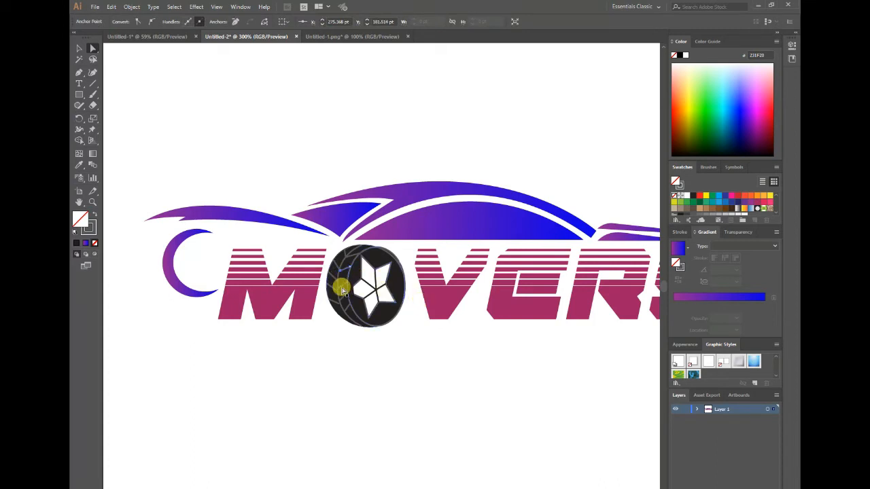
left_click(382, 307)
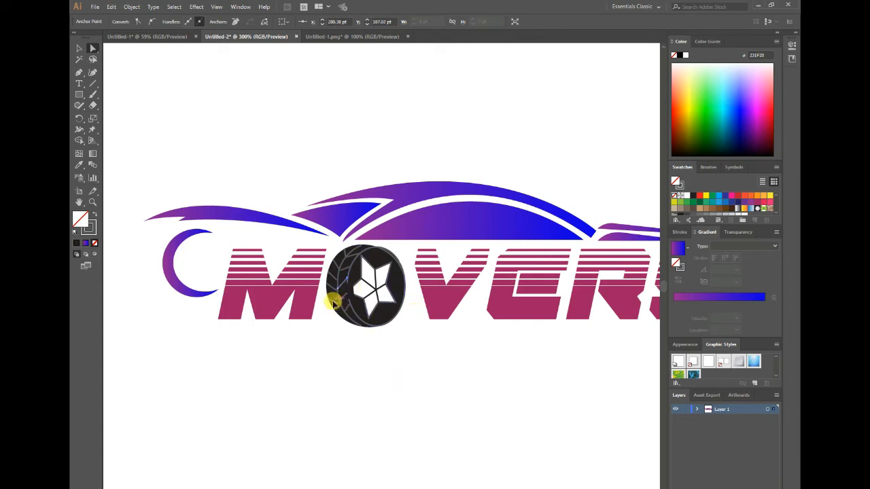
left_click(443, 382)
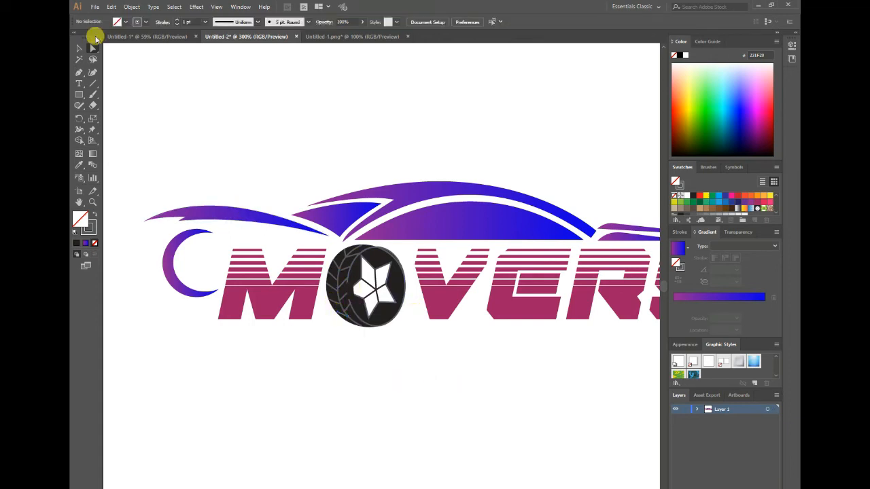
Draw a curved Pen line between the tyre tread and the wheel face
key("p")
left_click_drag(346, 278, 351, 309)
left_click(79, 48)
left_click(308, 161)
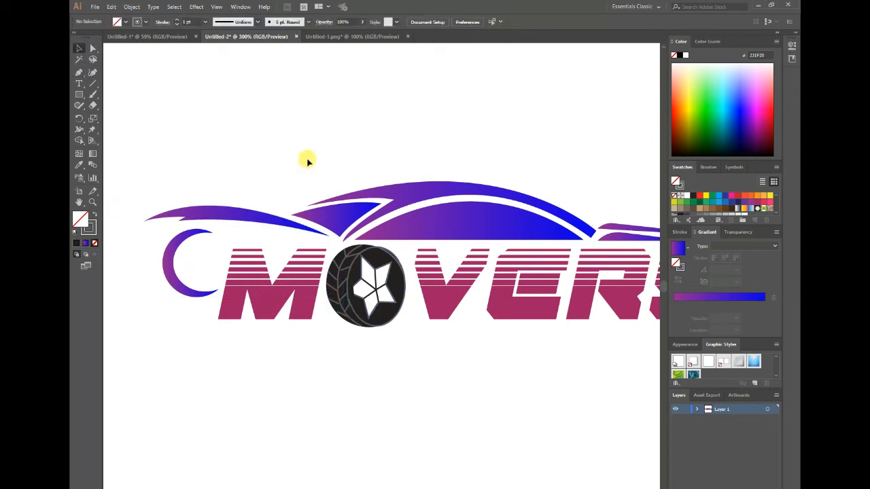
Reshape the upper right edge of the dark wheel face by moving its top anchor points
left_click(393, 260)
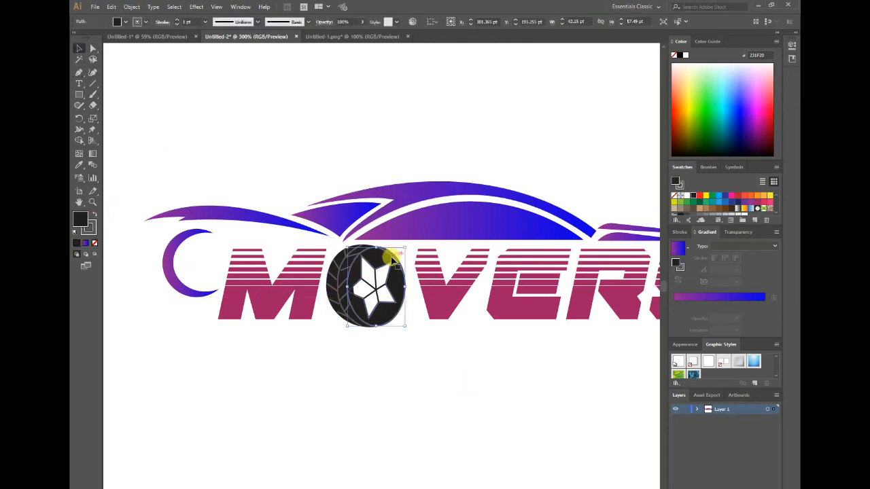
left_click_drag(404, 246, 377, 246)
left_click(93, 49)
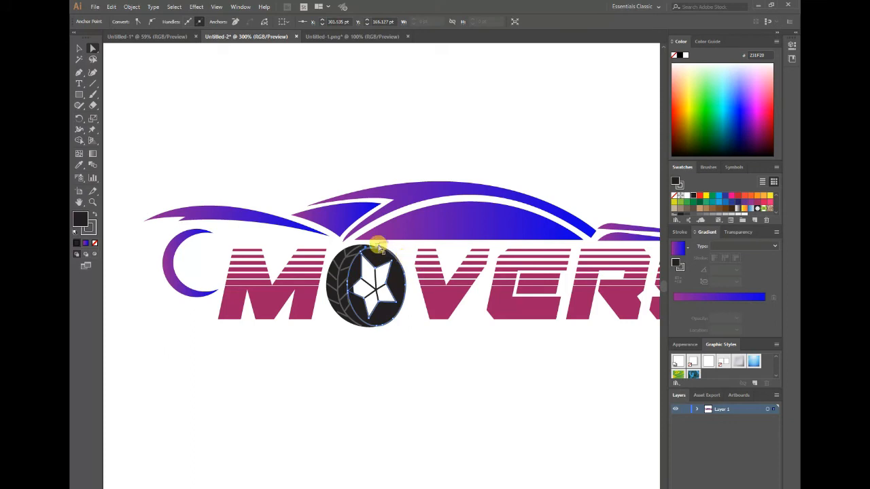
left_click_drag(379, 250, 391, 255)
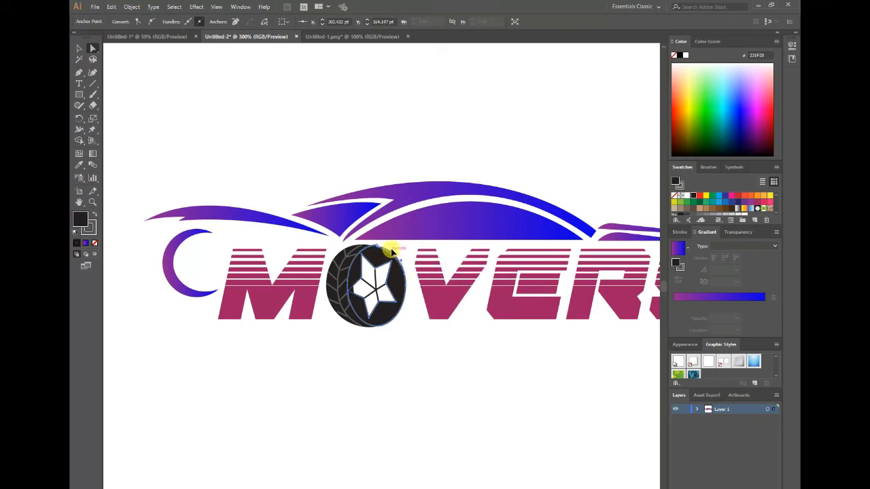
left_click(420, 352)
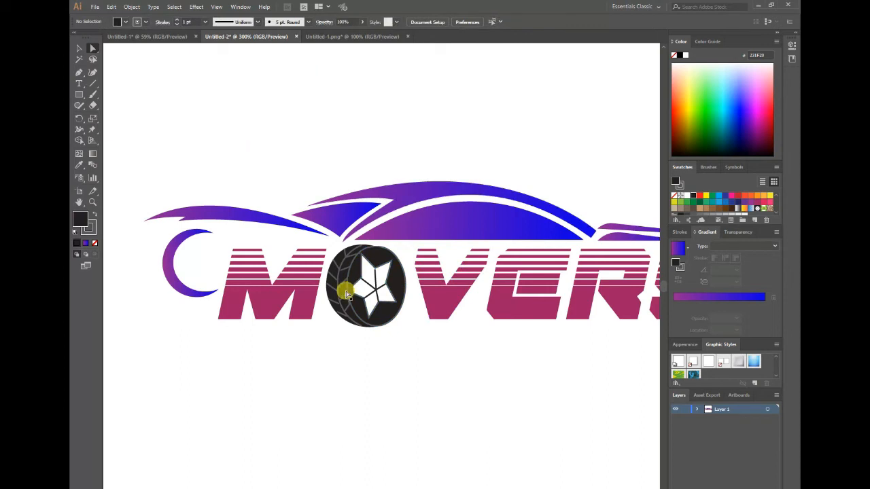
Draw a small white Pen shape that extends the star's left tip toward the tread
left_click(79, 72)
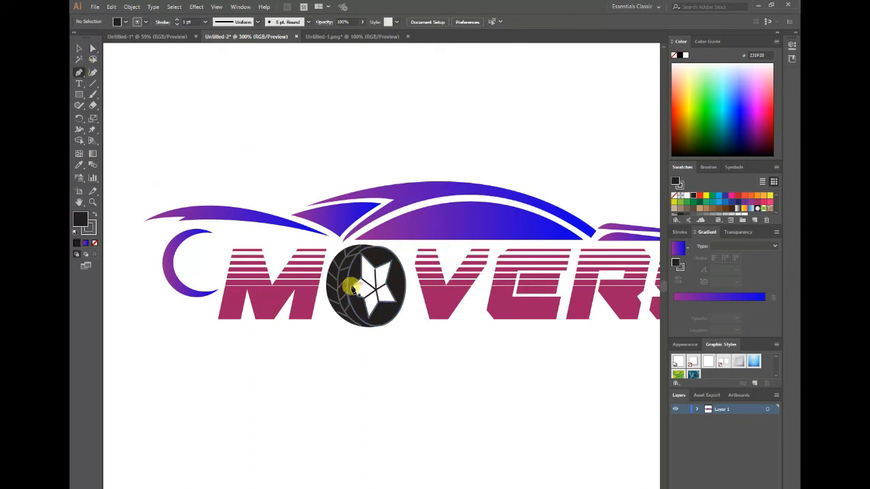
left_click(352, 289)
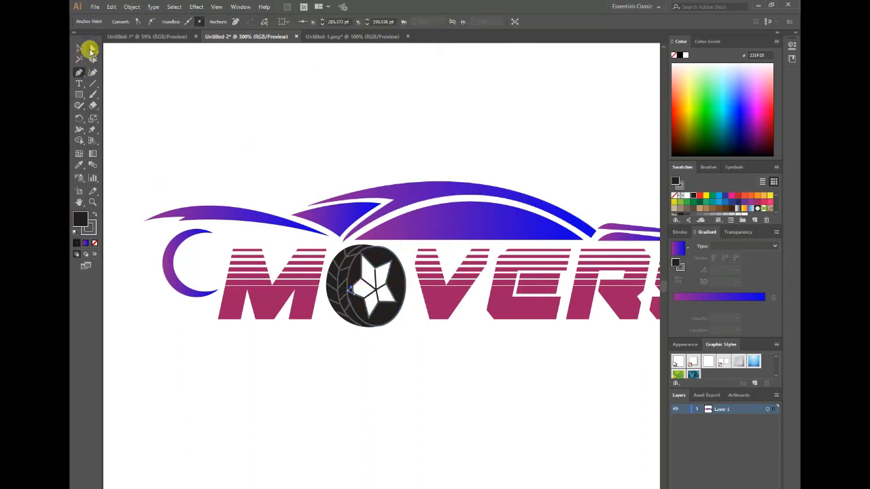
left_click(79, 49)
left_click(360, 338)
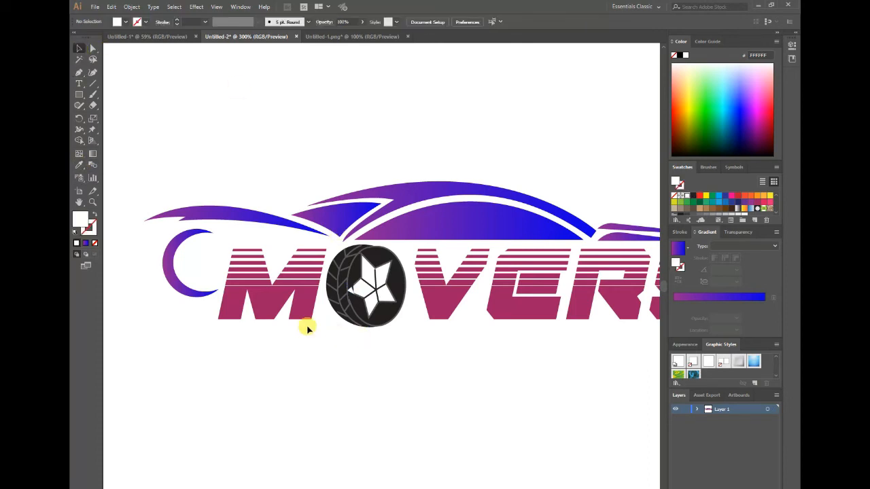
Move the inner end points of the star's dark dividing lines so they meet at the centre of the rim
left_click(92, 48)
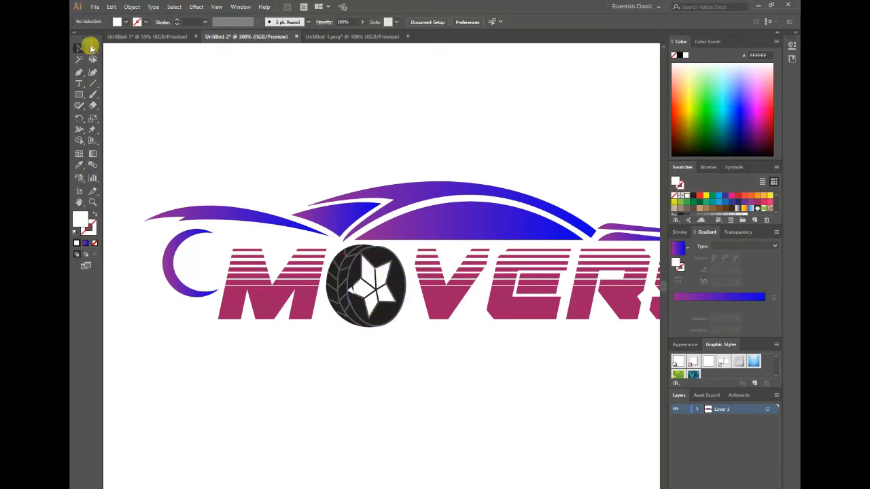
left_click(374, 273)
left_click(380, 294)
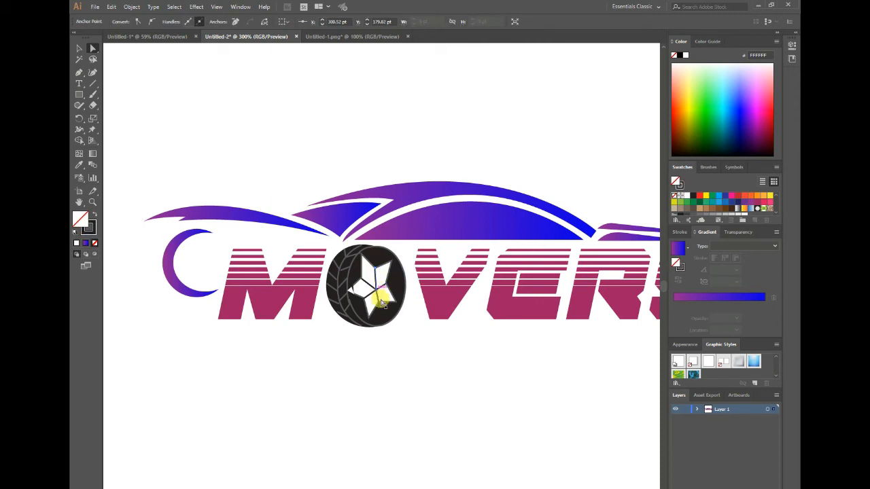
mouse_move(382, 303)
left_mouse_down()
mouse_move(427, 326)
mouse_move(397, 297)
left_mouse_up()
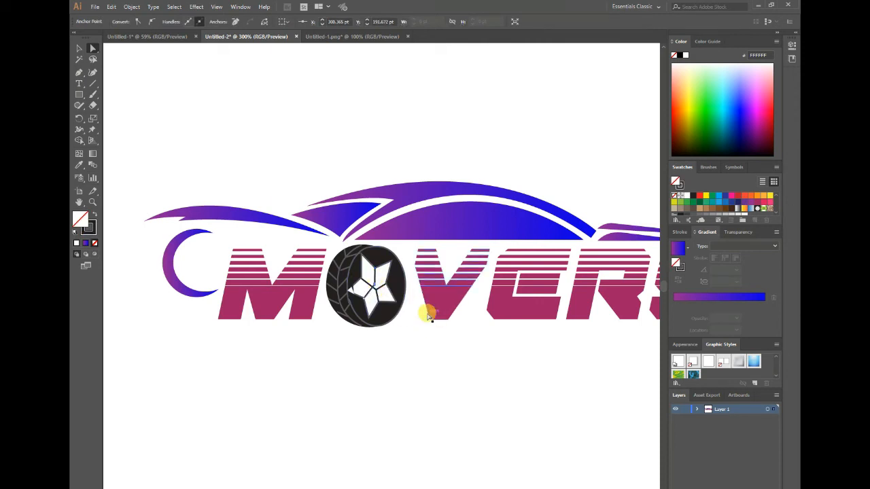
left_click(376, 290)
left_click_drag(376, 287, 375, 290)
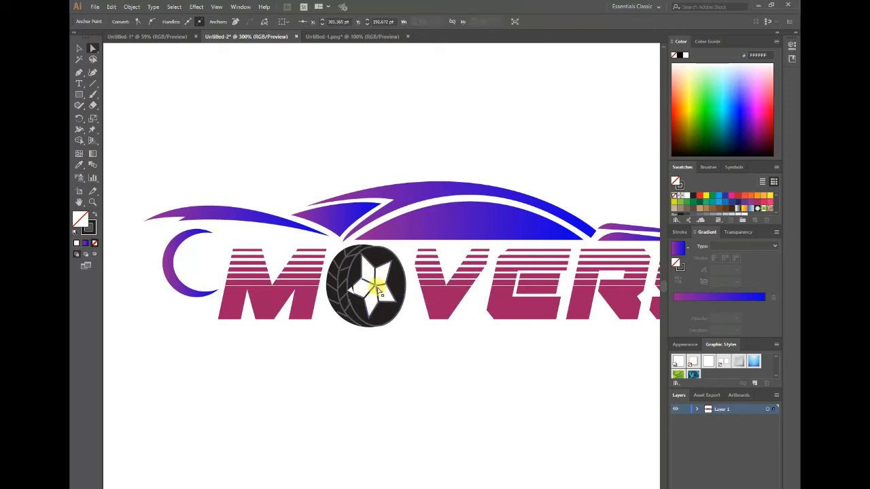
left_click_drag(377, 288, 375, 285)
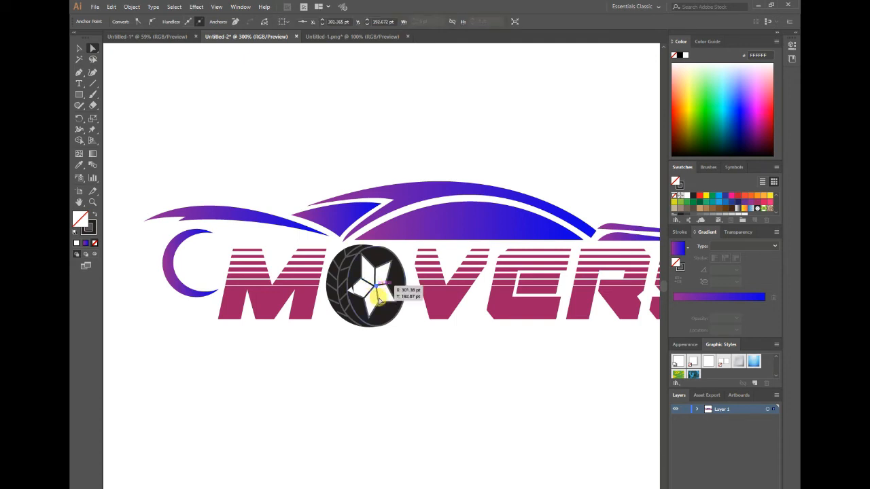
left_click(414, 333)
Adjust the anchor points of the small white shape at the star's left tip to clean up its outline
left_click(351, 291)
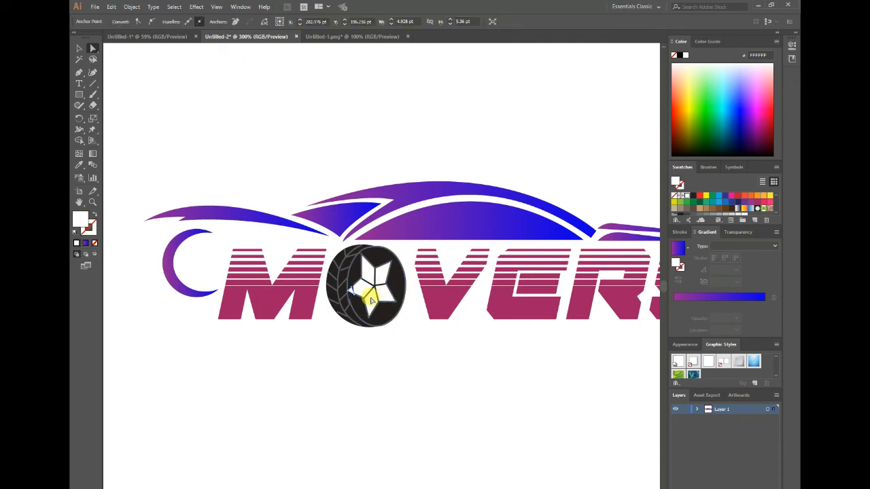
left_click_drag(359, 292, 349, 292)
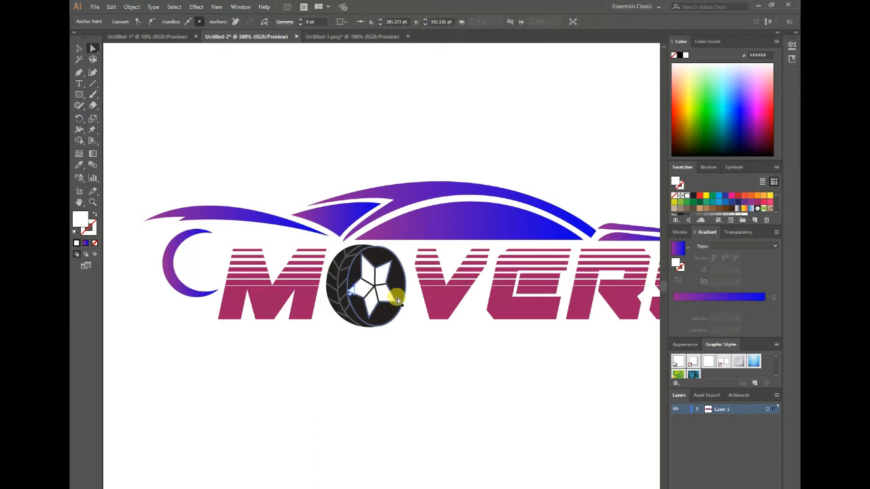
left_click(385, 367)
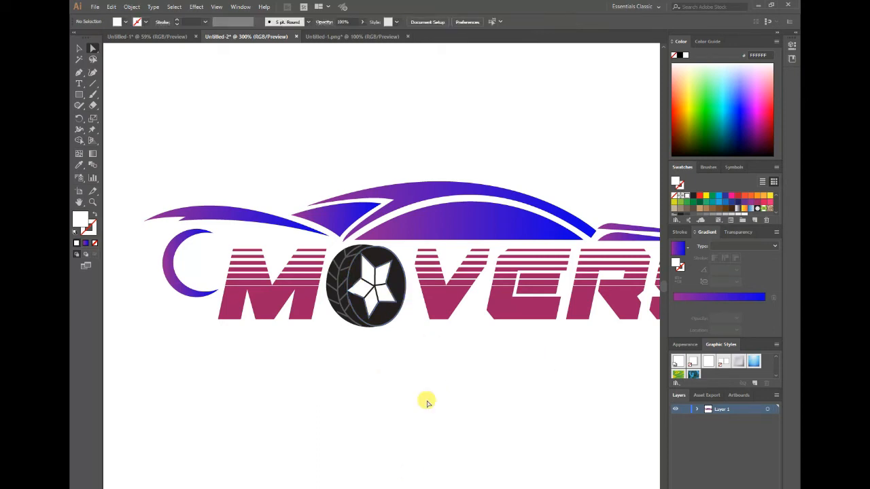
Fill the letters V, E, R and S with the white-to-black linear gradient
left_click_drag(129, 165, 670, 424)
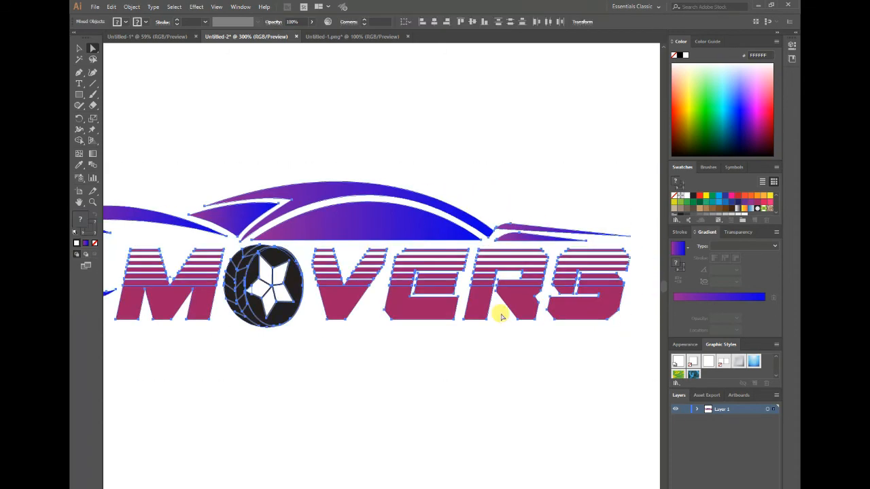
left_click(79, 48)
left_click(125, 203)
left_click(92, 202)
left_click(384, 275, "alt")
left_click(384, 275, "alt")
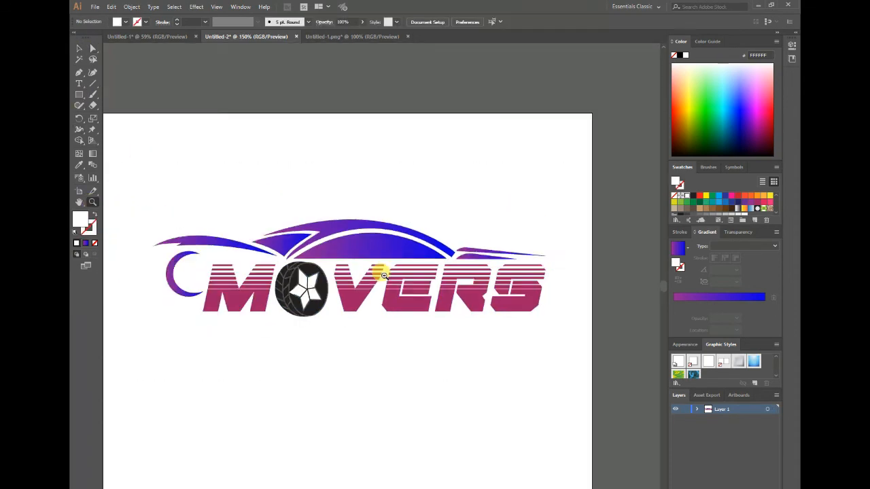
left_click(361, 280, "alt")
left_click(365, 279, "alt")
left_click(368, 280)
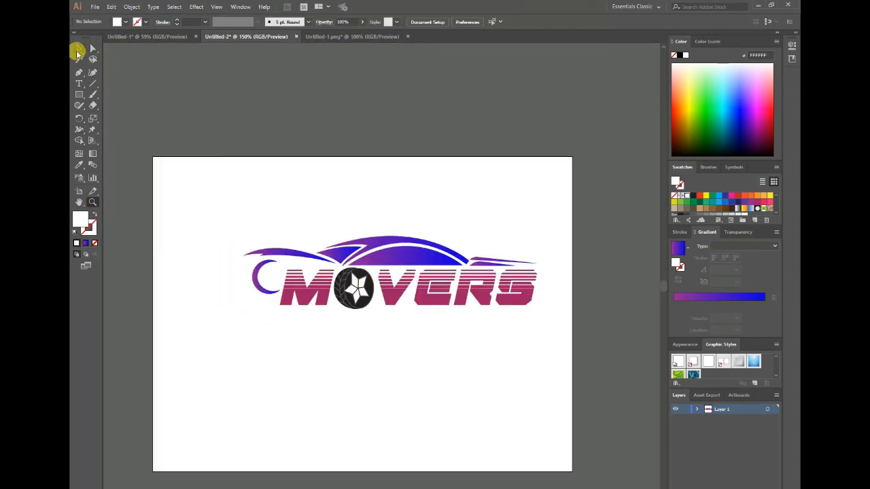
left_click(79, 49)
left_click_drag(381, 316, 548, 272)
left_click(678, 248)
Apply the same white-to-black linear gradient to the letter M, leaving the purple crescent out of the selection
left_click_drag(277, 315, 331, 265)
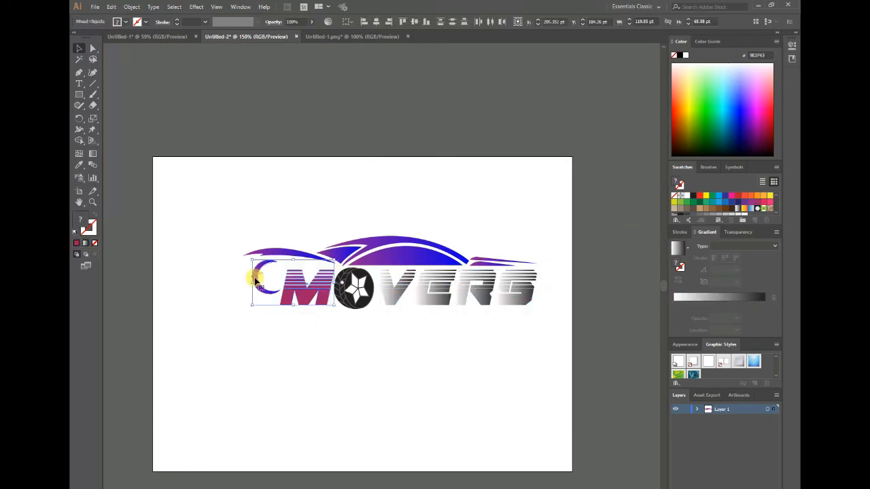
left_click(256, 281, "shift")
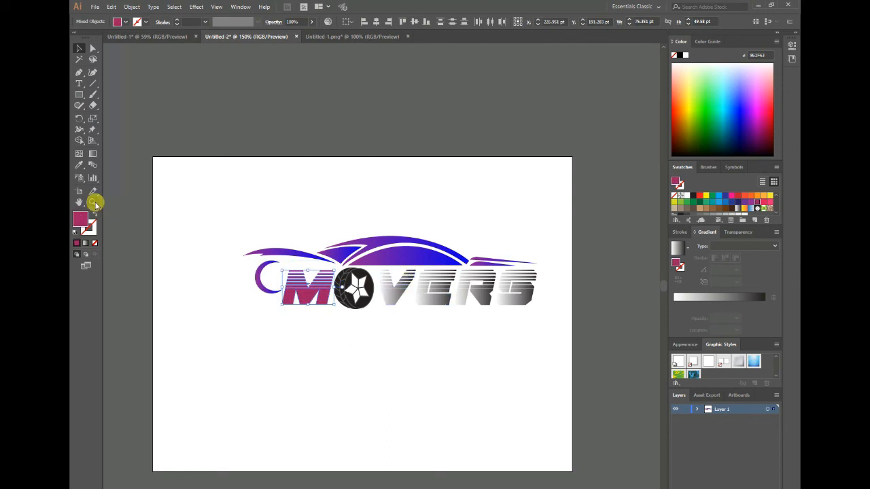
left_click(676, 247)
left_click(501, 451)
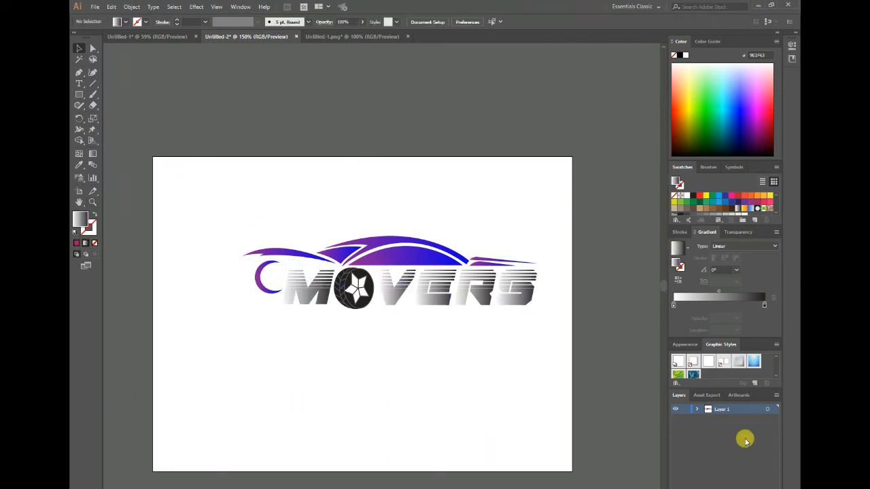
Try a blue graphic style on a 612 × 460 pt background rectangle in a layer below the logo, and discard that layer
left_click_drag(720, 408, 722, 422)
left_click_drag(152, 156, 571, 471)
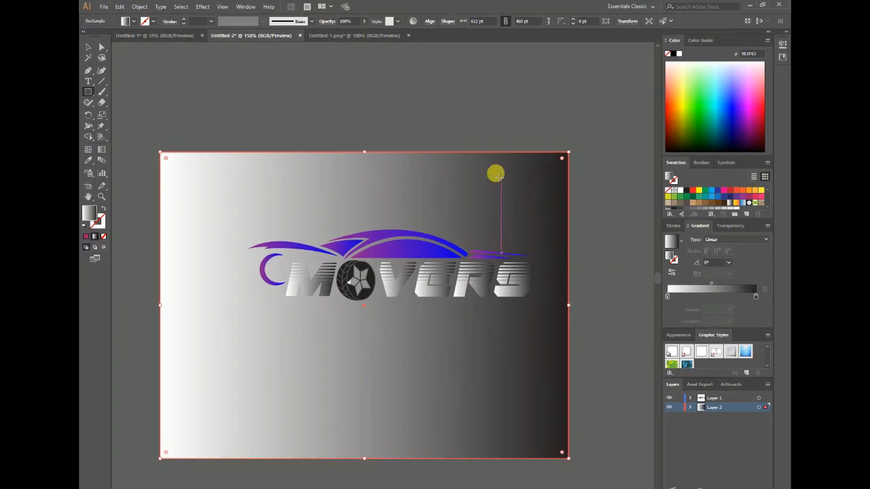
left_click(79, 48)
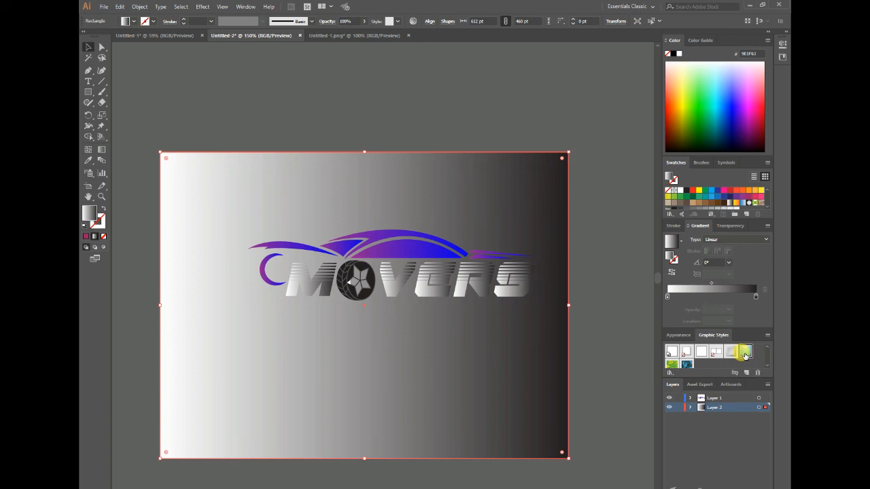
left_click(745, 353)
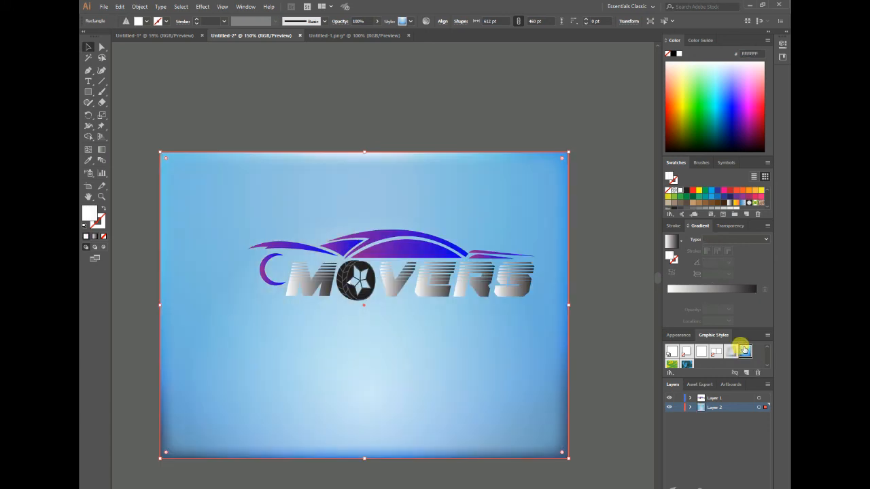
key("period")
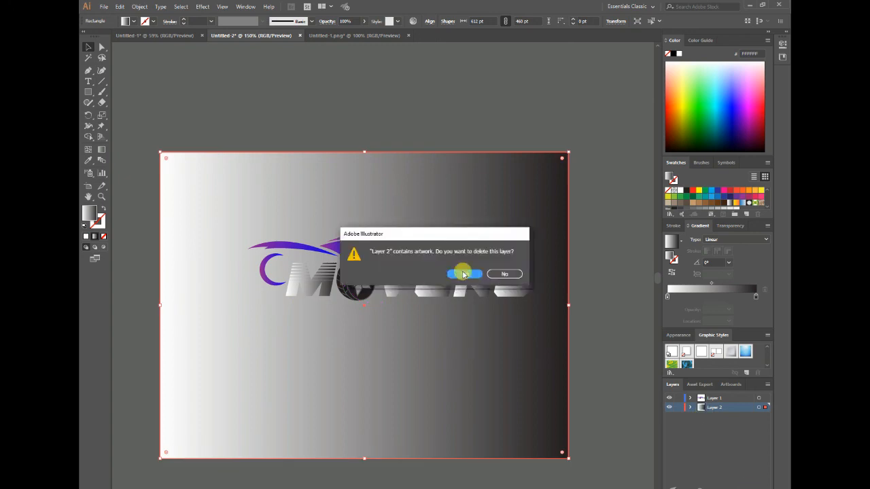
left_click(466, 273)
Move the whole logo so that it sits closer to the centre of the artboard
right_click(481, 284)
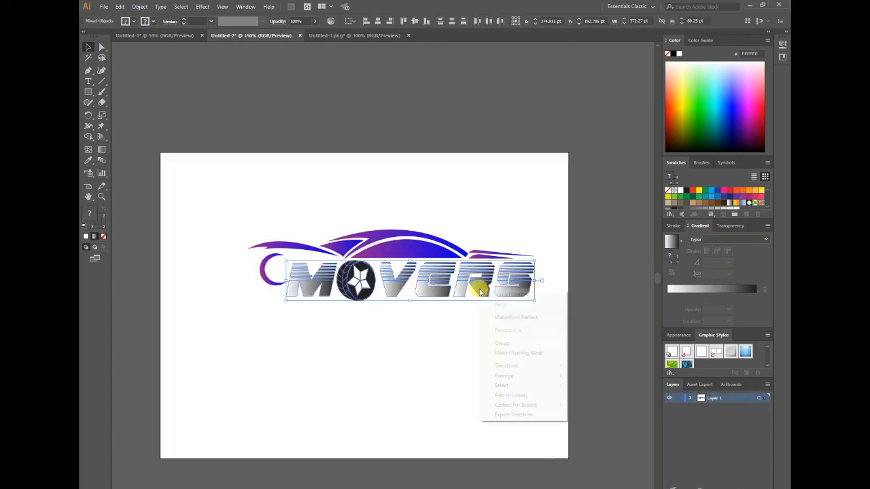
left_click(470, 333)
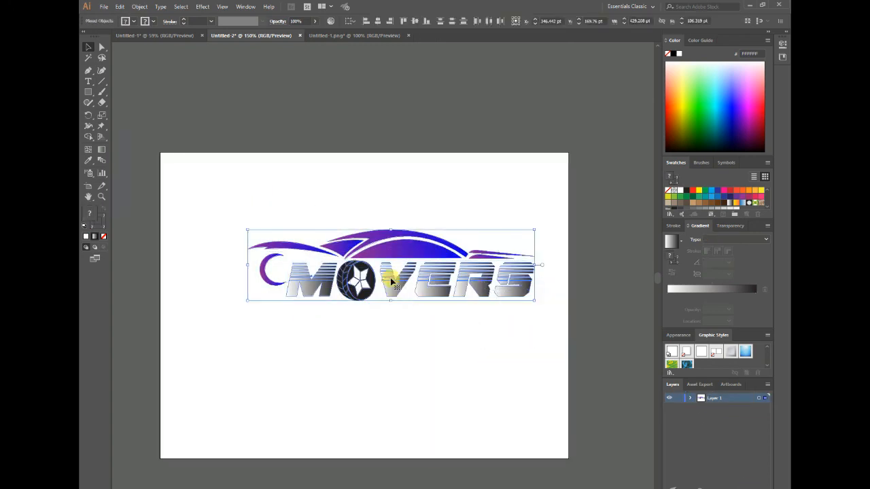
left_click_drag(391, 282, 345, 300)
left_click(356, 176)
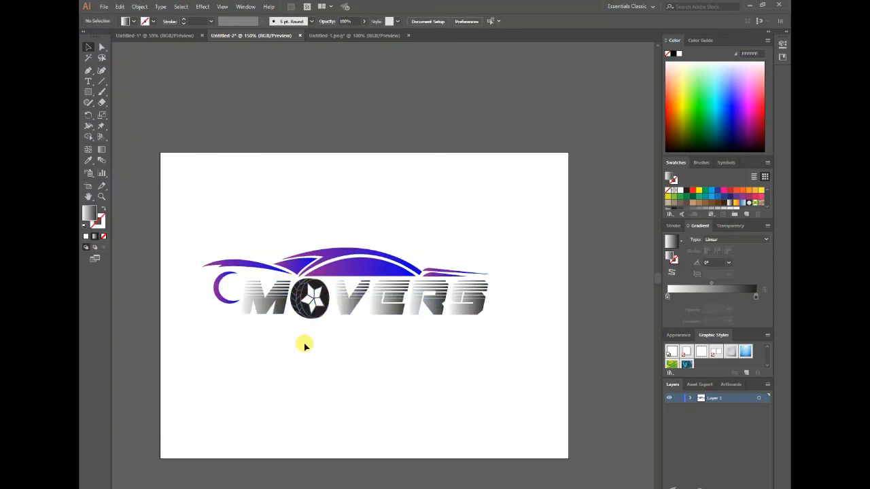
Separate the tyre from the lettering and move it to the empty area below the word
right_click(346, 314)
left_click(361, 369)
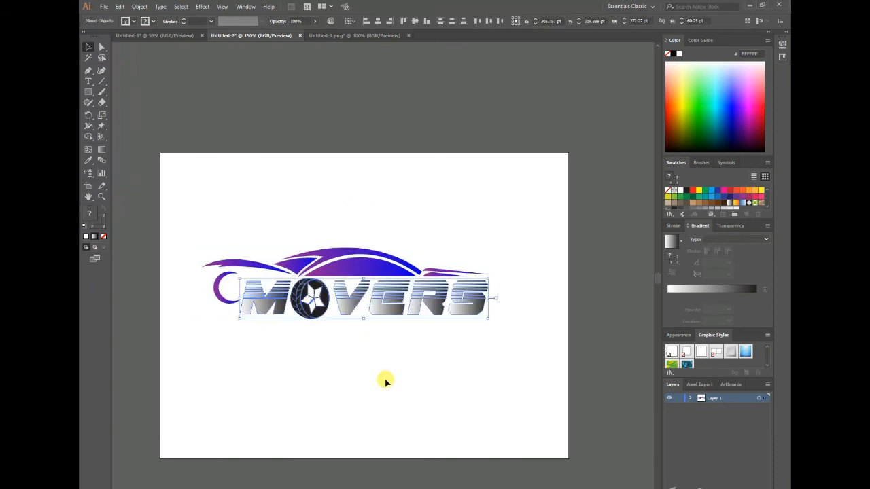
left_click(318, 371)
left_click_drag(305, 314, 318, 372)
key("ctrl+z")
left_click_drag(292, 331, 329, 387)
right_click(318, 292)
left_click(336, 352)
Add a drop shadow to the M and VERS letters in Multiply mode with 75% opacity, 7 pt X and Y offsets and 5 pt blur
left_click_drag(246, 318, 511, 289)
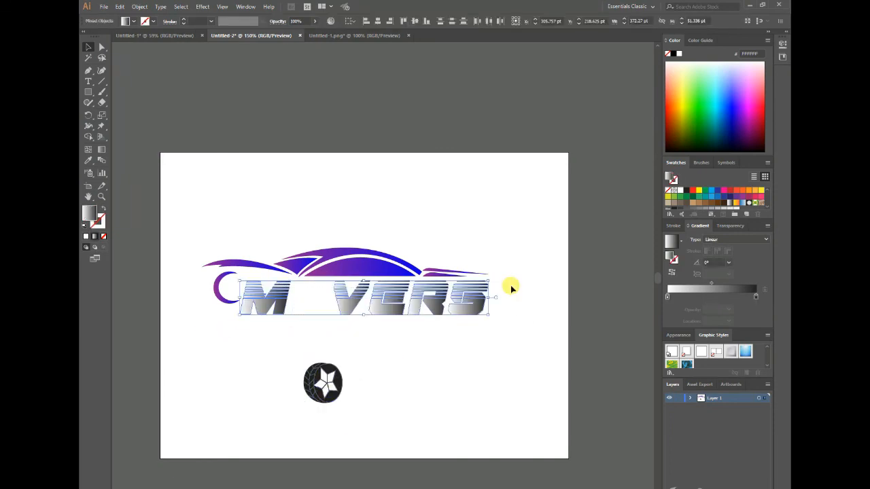
left_click(203, 8)
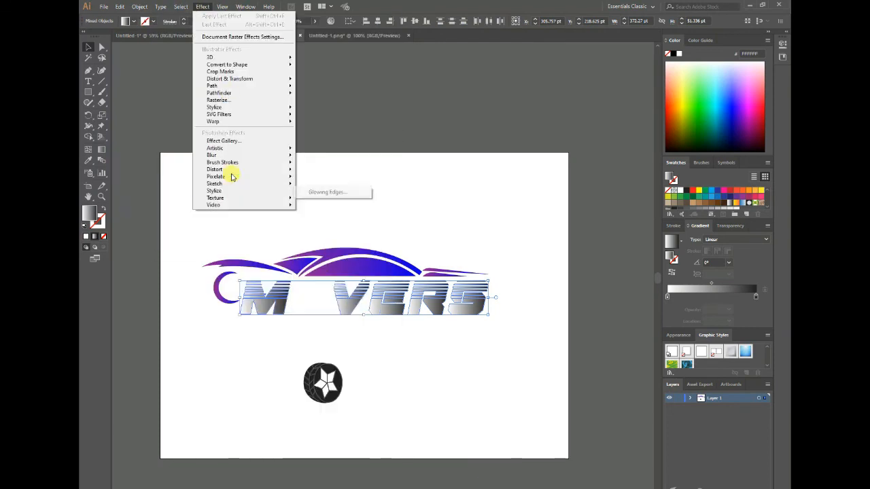
mouse_move(224, 106)
left_click(329, 107)
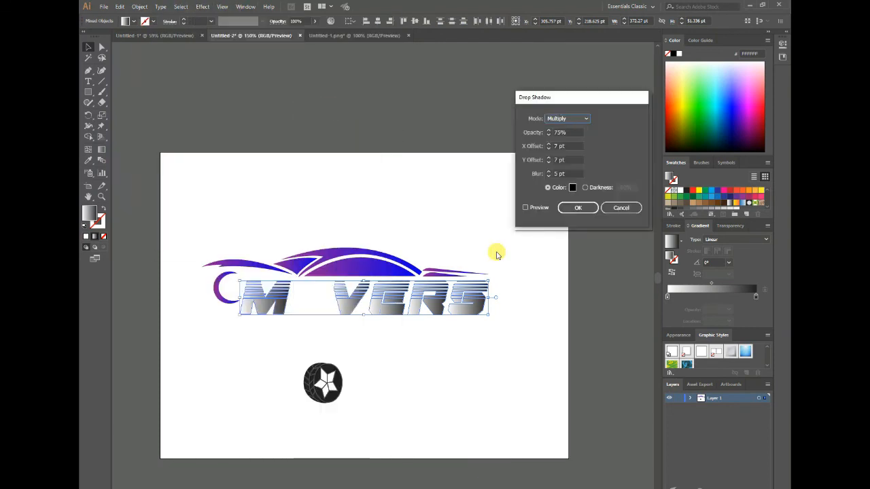
left_click(587, 118)
left_click(587, 118)
left_click(525, 207)
left_click(578, 212)
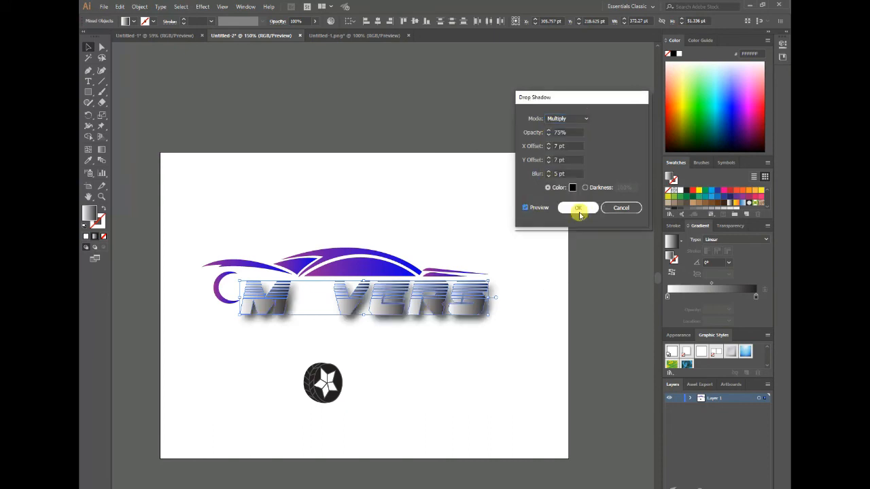
Move the tyre back into the gap between the M and the V of the lettering
left_click_drag(318, 386, 307, 303)
left_click(467, 355)
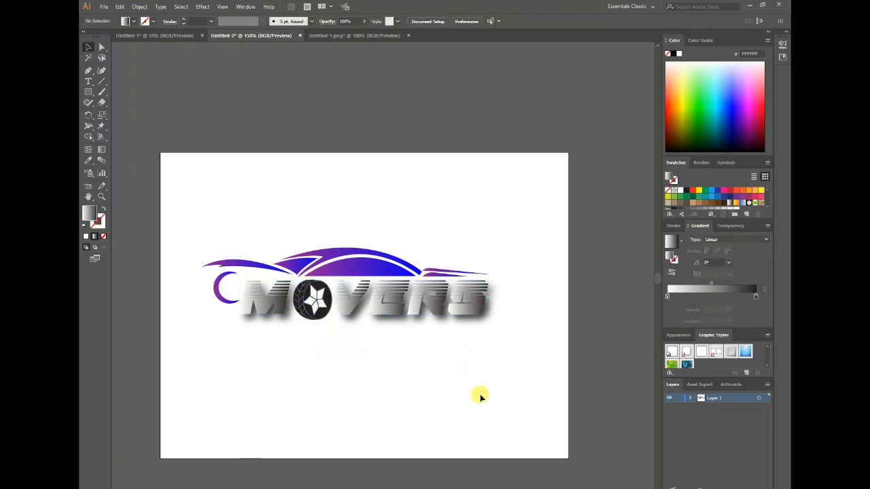
left_click(106, 10)
left_click(242, 206)
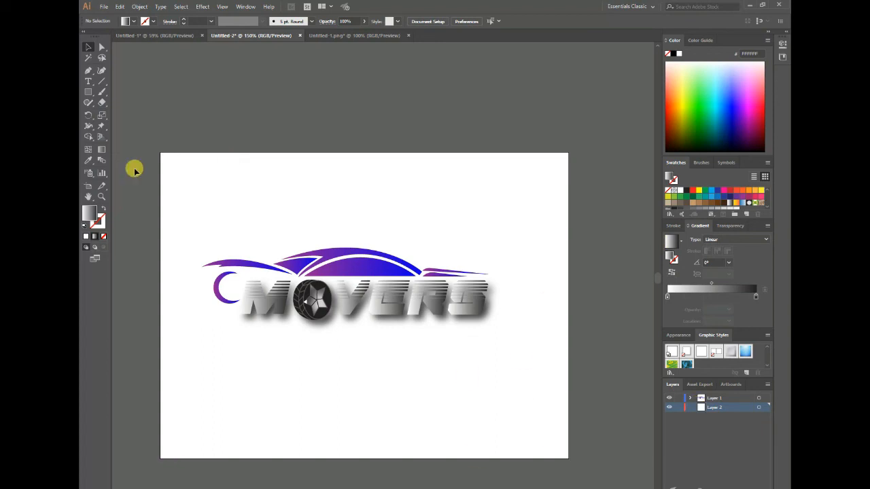
Draw a 612 × 460 pt gradient-filled rectangle on Layer 2 so that it covers the artboard behind the logo
left_click(89, 91)
left_click_drag(161, 153, 570, 250)
left_click_drag(571, 299, 562, 457)
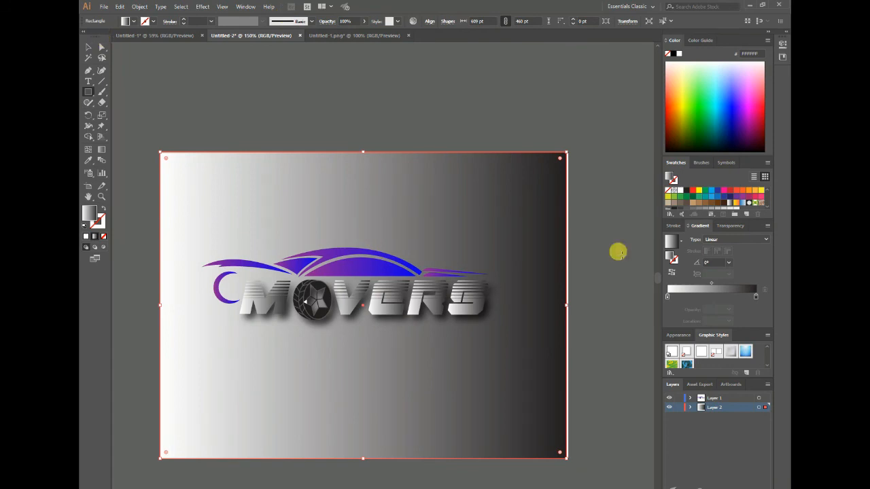
left_click_drag(567, 305, 568, 305)
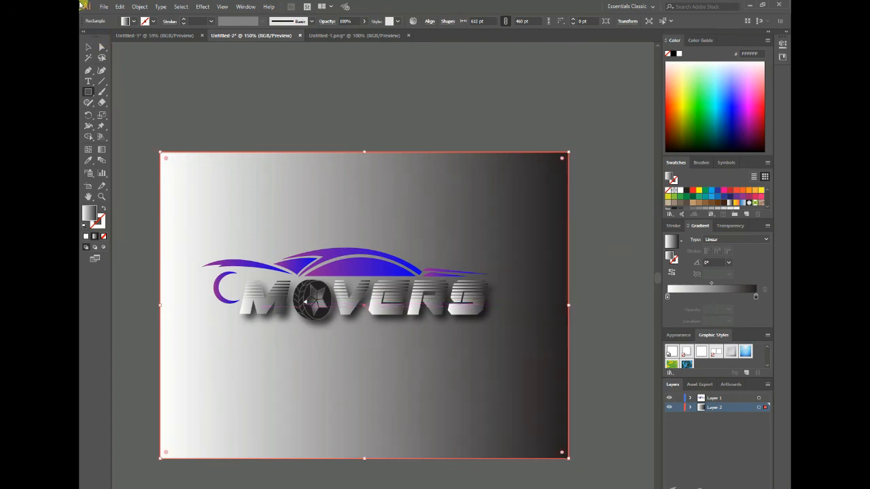
left_click(91, 48)
left_click(140, 93)
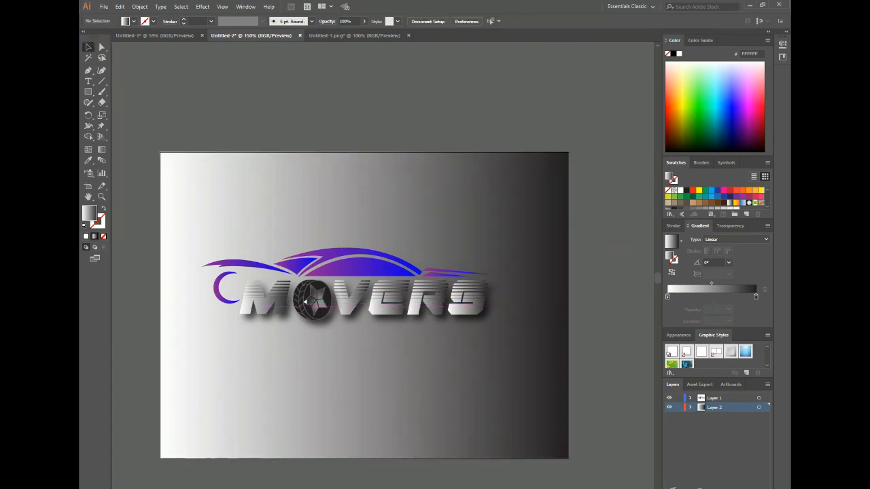
Test several grey swatches as the background rectangle's fill and settle on #6D6E71
left_click(446, 322)
scroll(685, 205, "down", 2)
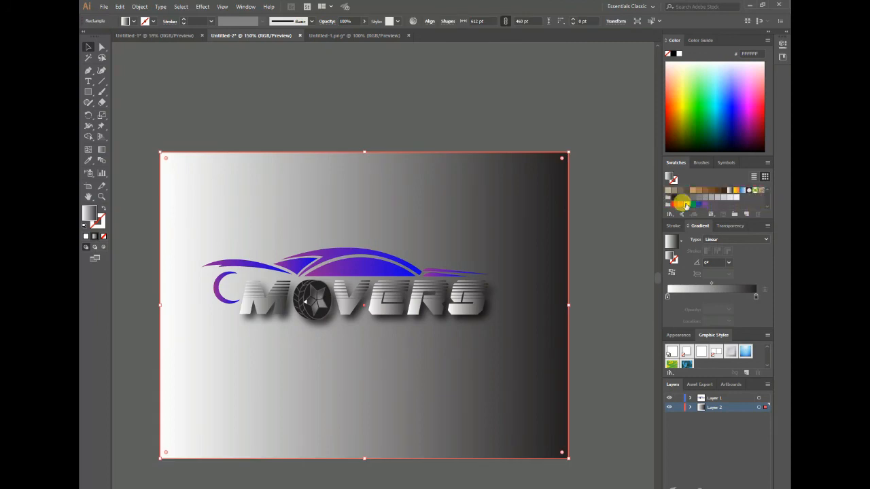
left_click(681, 199)
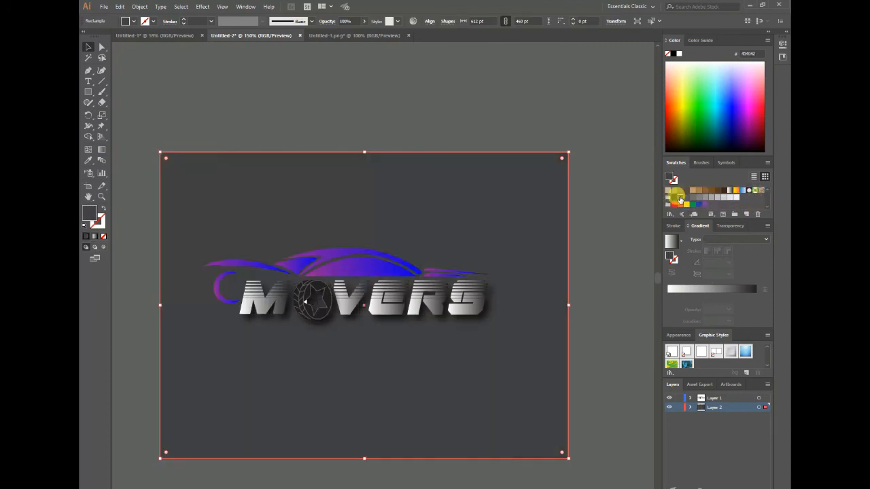
left_click(687, 199)
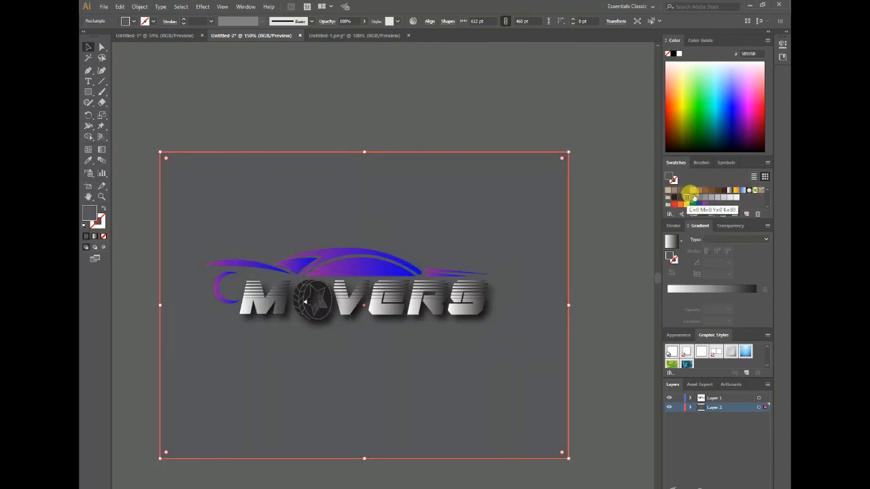
left_click(692, 197)
left_click(699, 198)
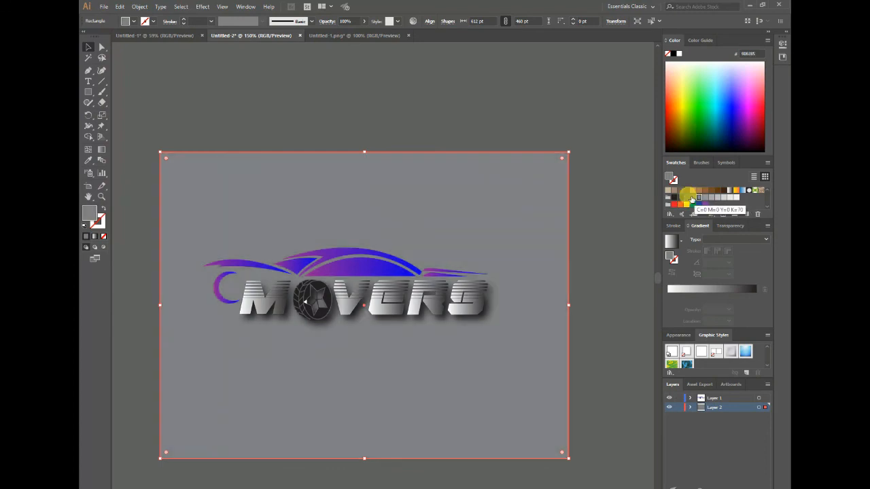
left_click(693, 198)
left_click(715, 197)
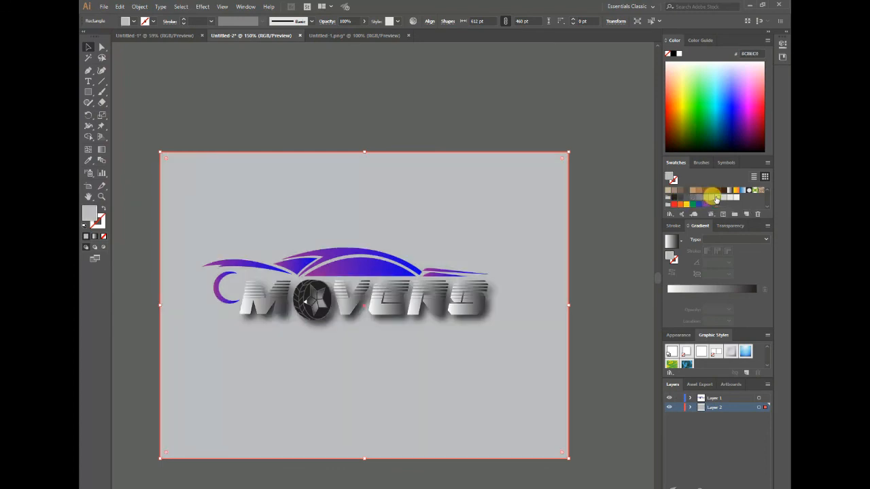
left_click(700, 197)
left_click(692, 198)
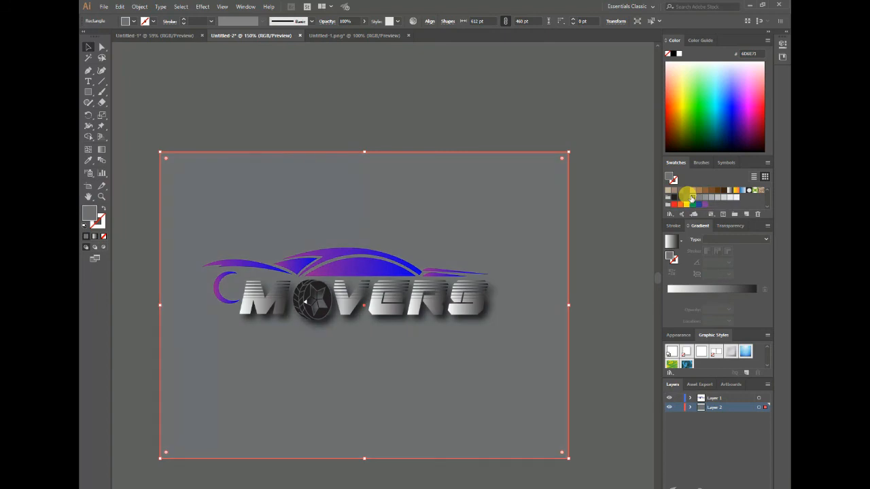
Give the background a linear gradient from white to grey #6D6E71 with its midpoint at 39.66%
left_click(714, 294)
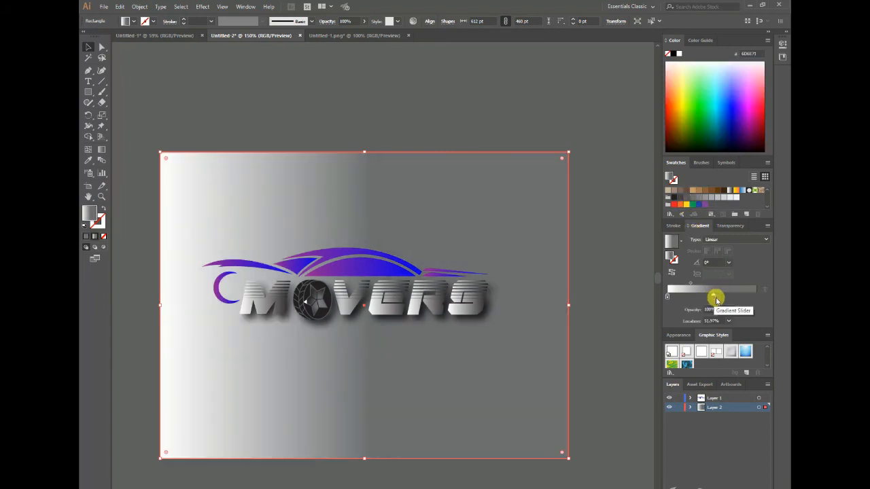
left_click_drag(709, 284, 703, 284)
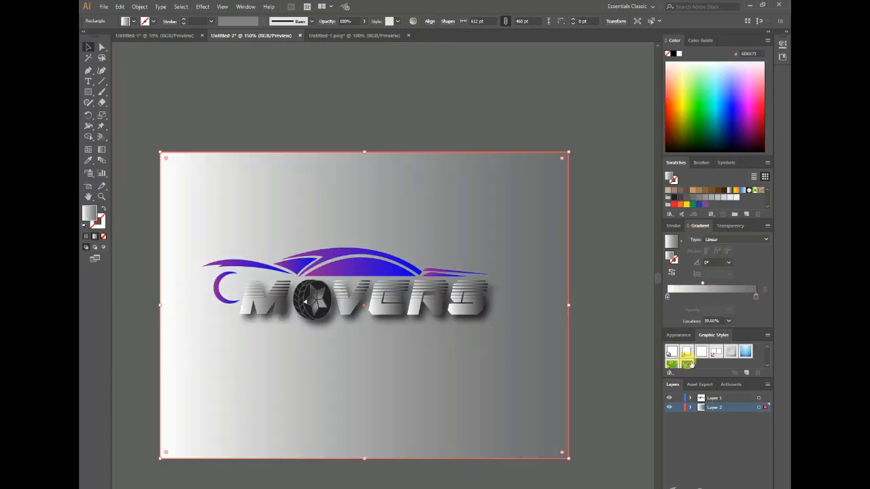
left_click(628, 241)
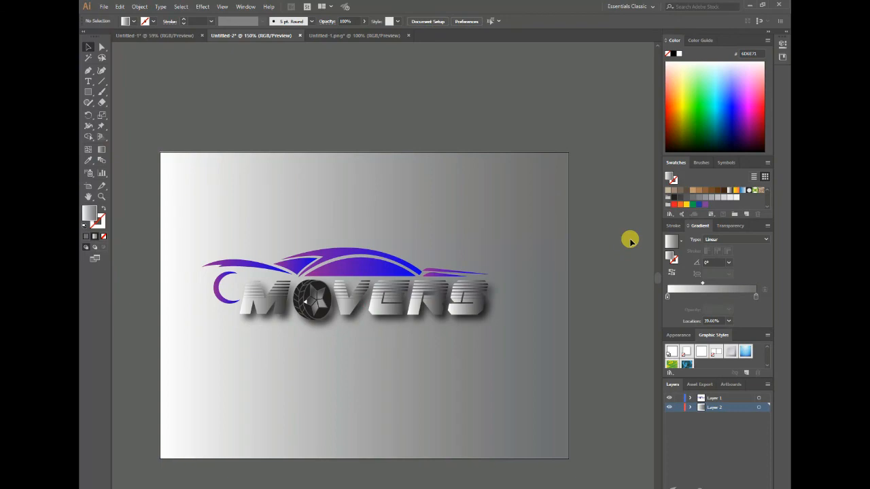